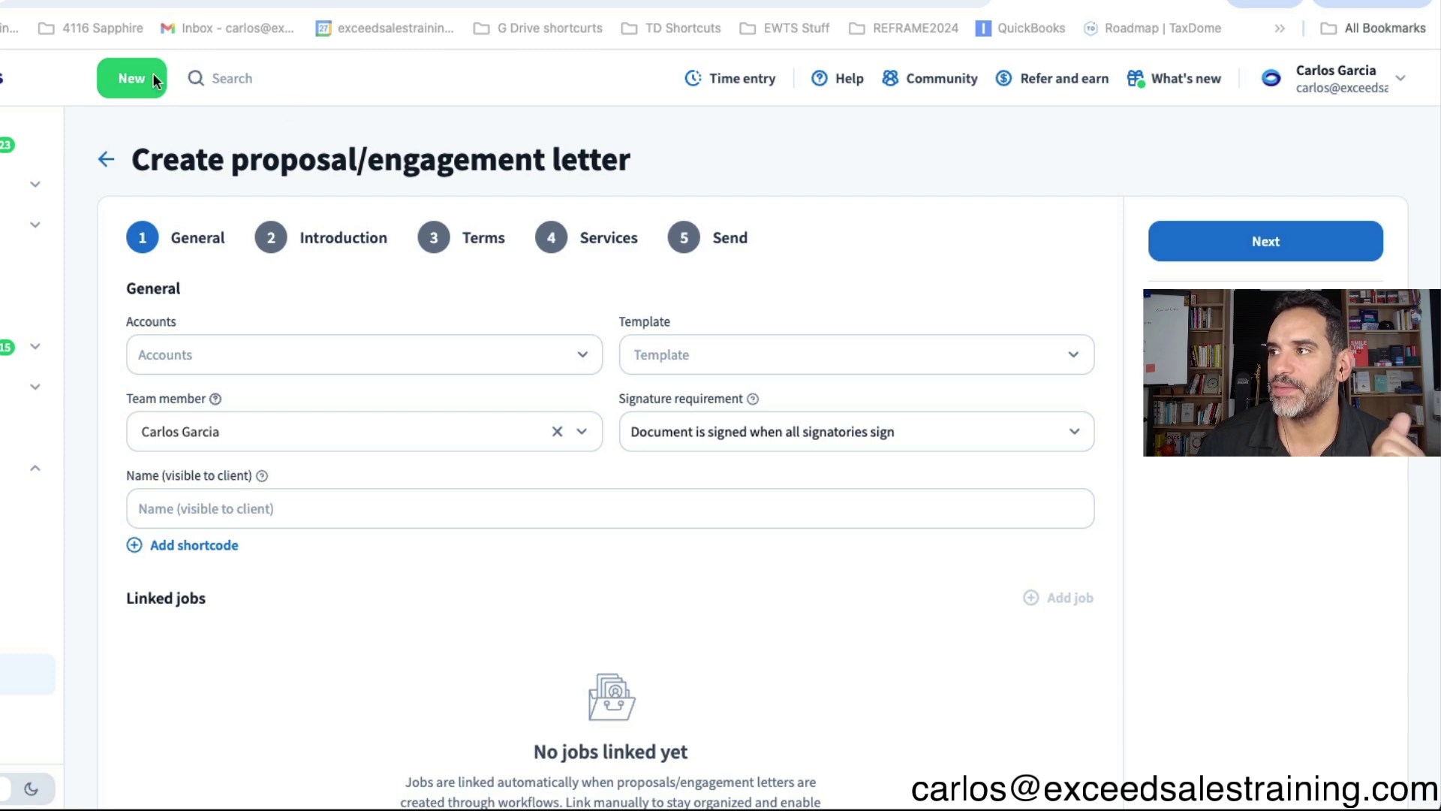
Step: Create a new proposal from the New menu and move on to its Introduction letter
click(142, 78)
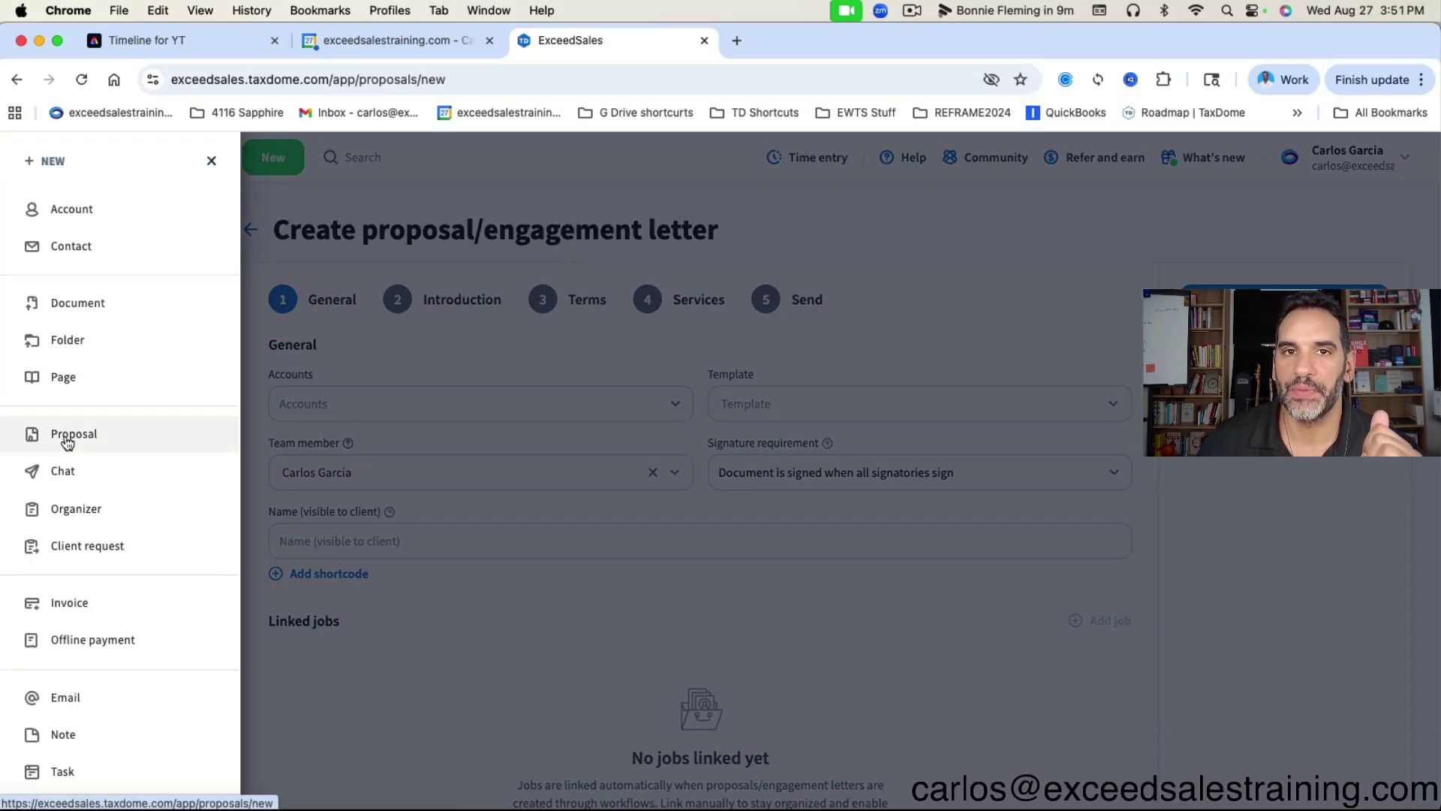
click(598, 658)
click(798, 542)
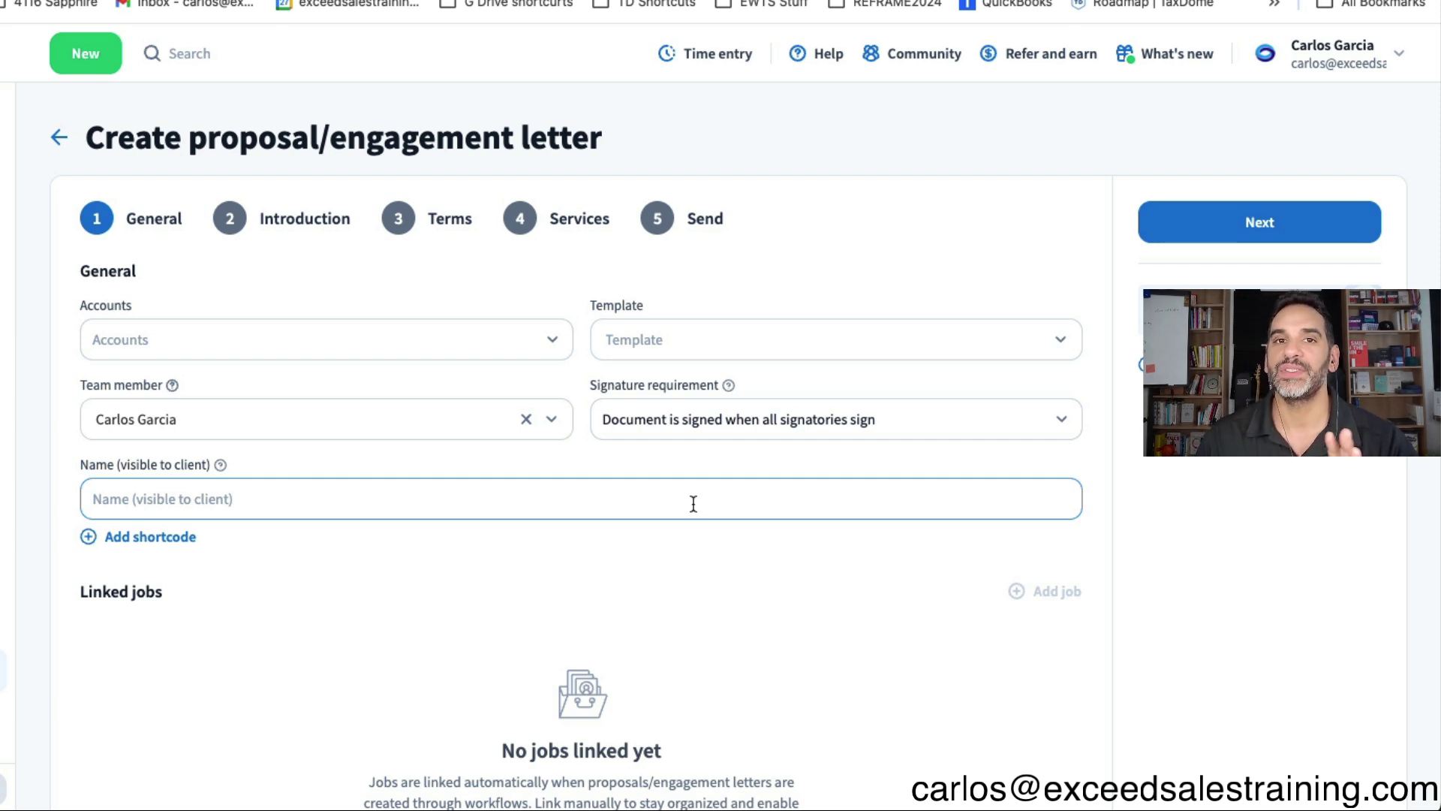
click(458, 385)
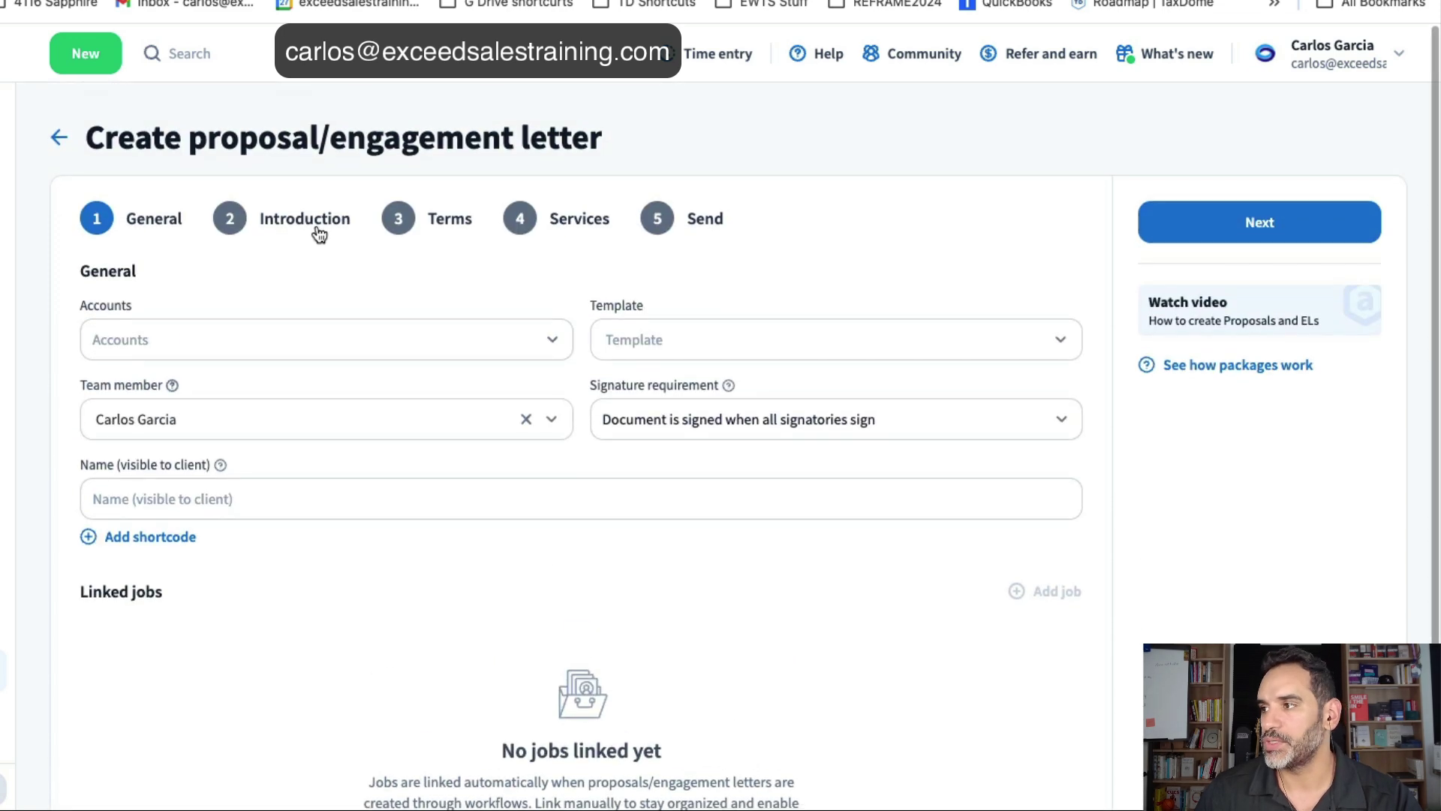
click(318, 230)
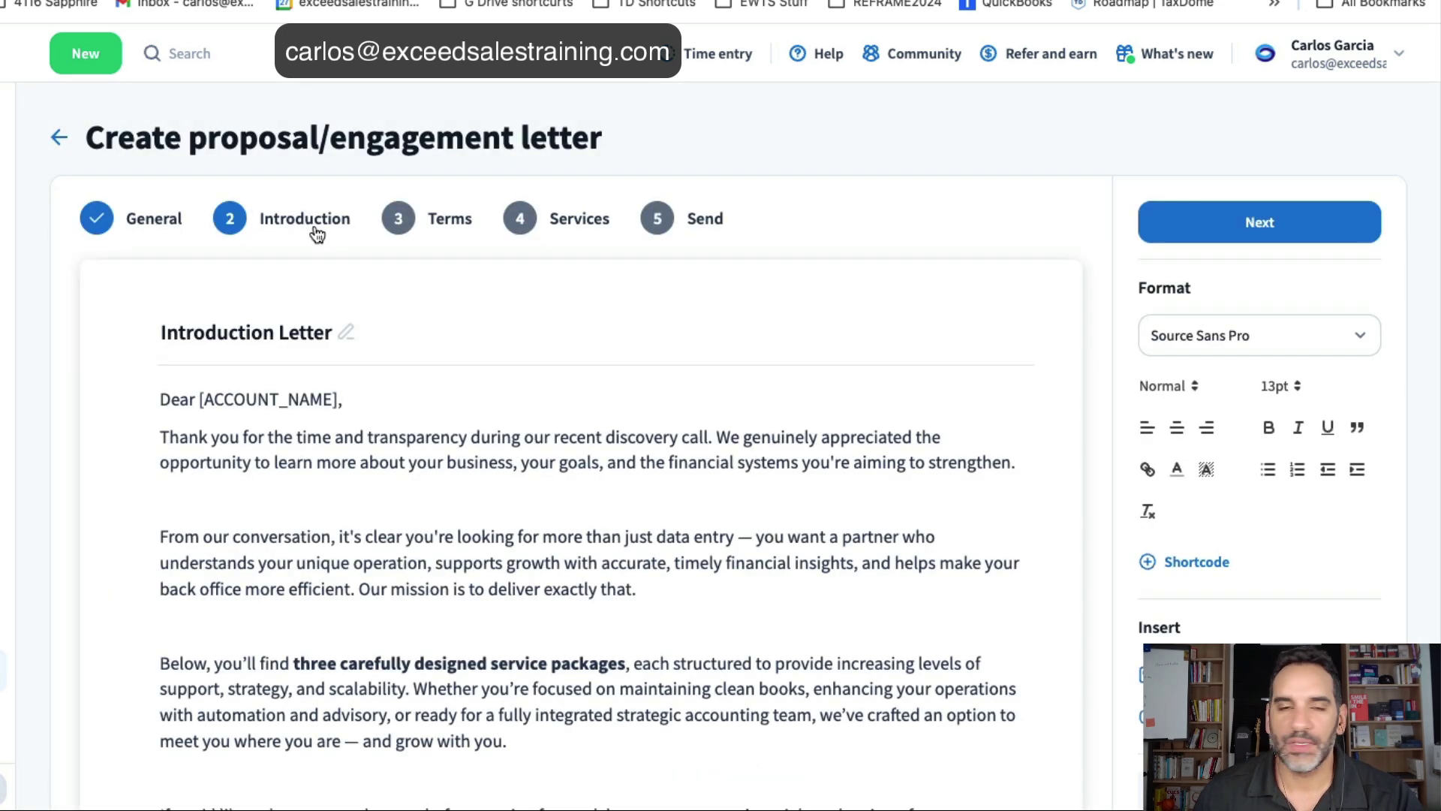
scroll(478, 430, down, 1)
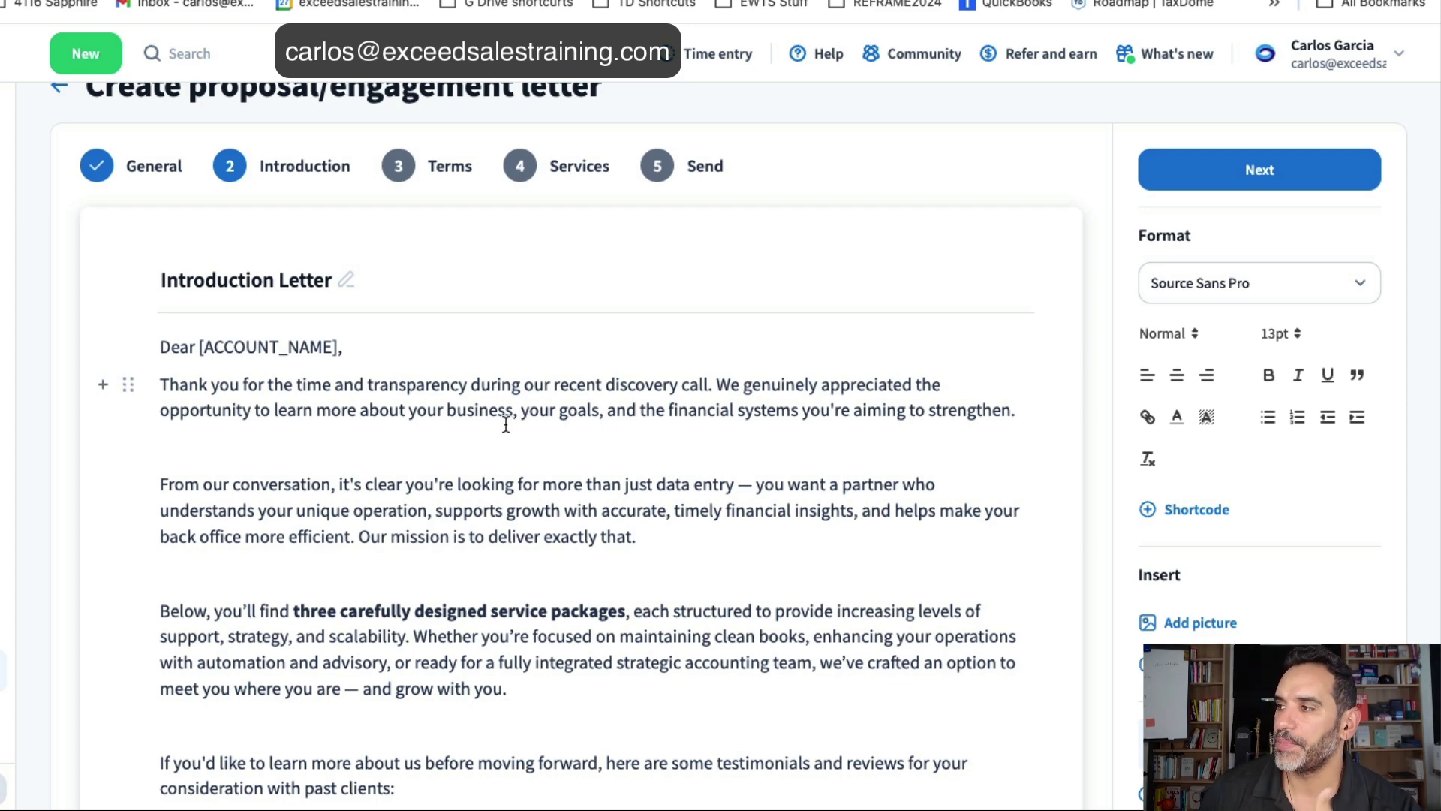
scroll(505, 421, down, 2)
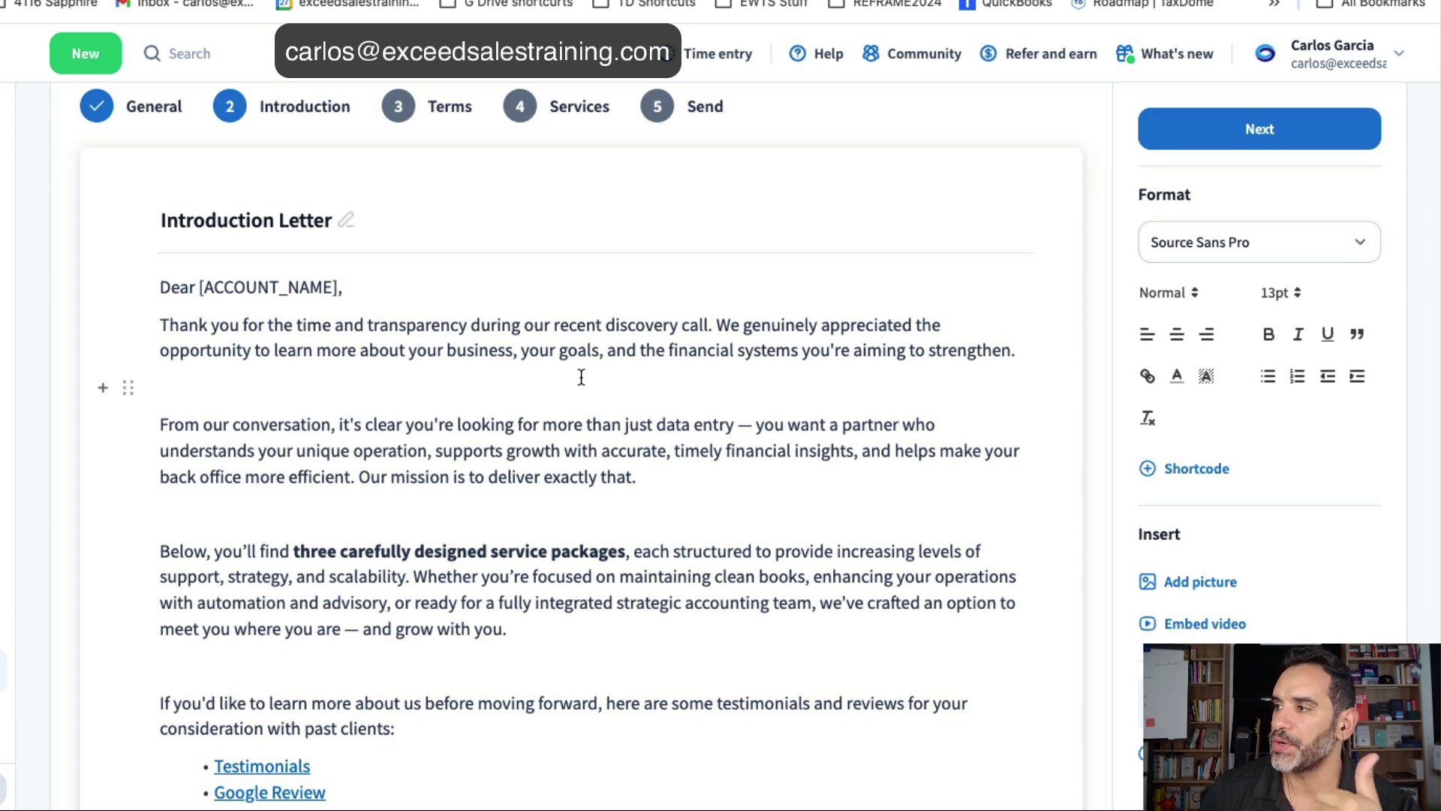
scroll(581, 378, down, 2)
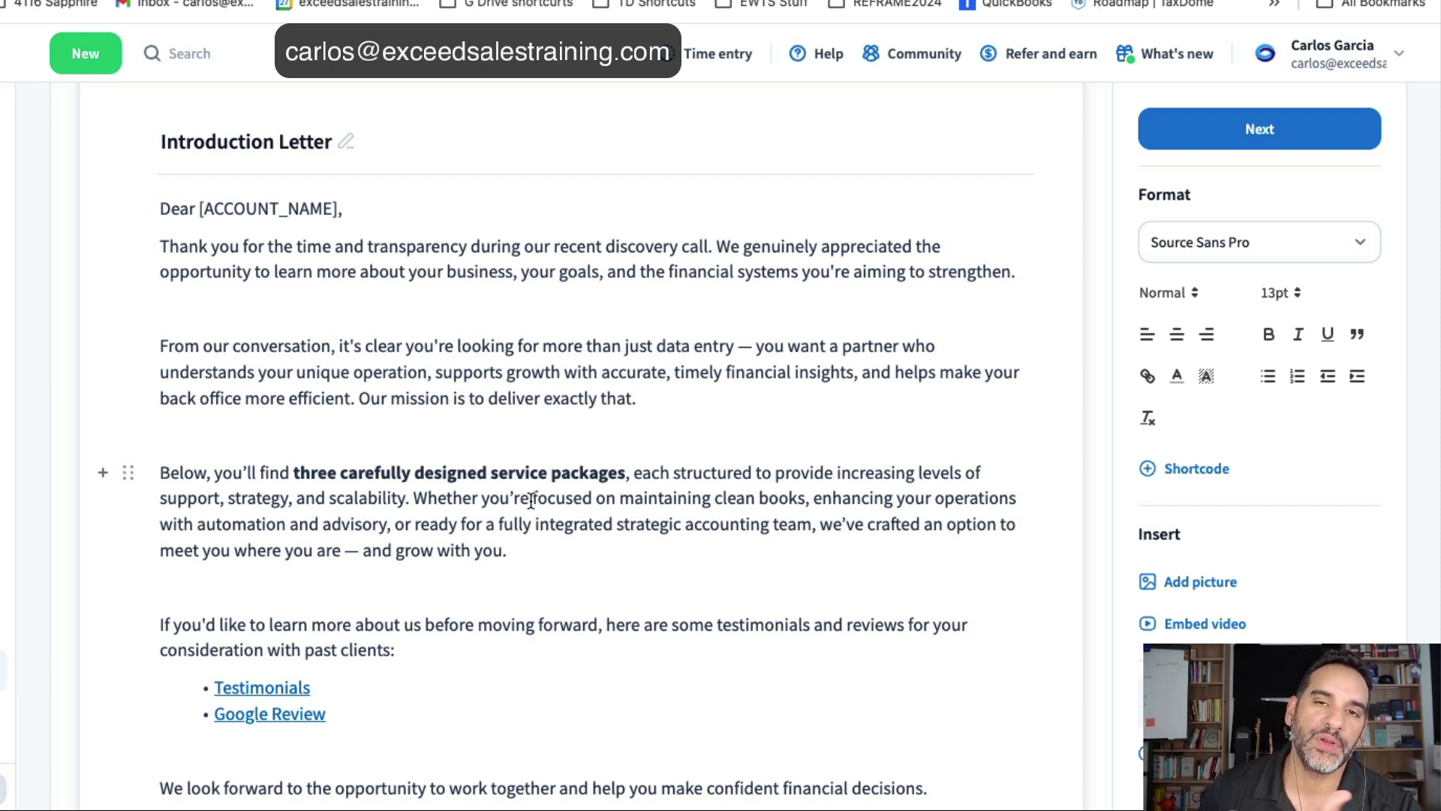
scroll(521, 541, down, 1)
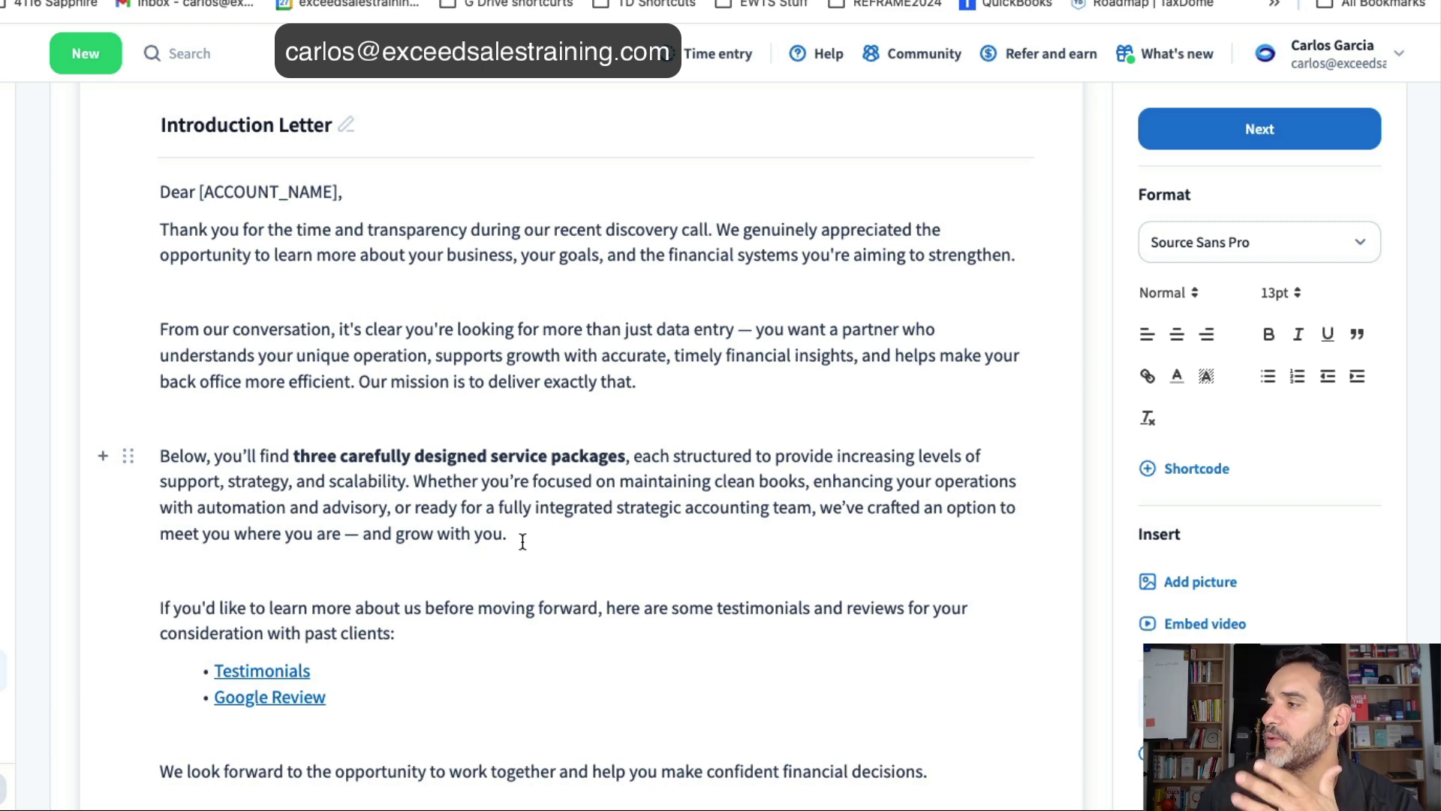
scroll(523, 542, down, 3)
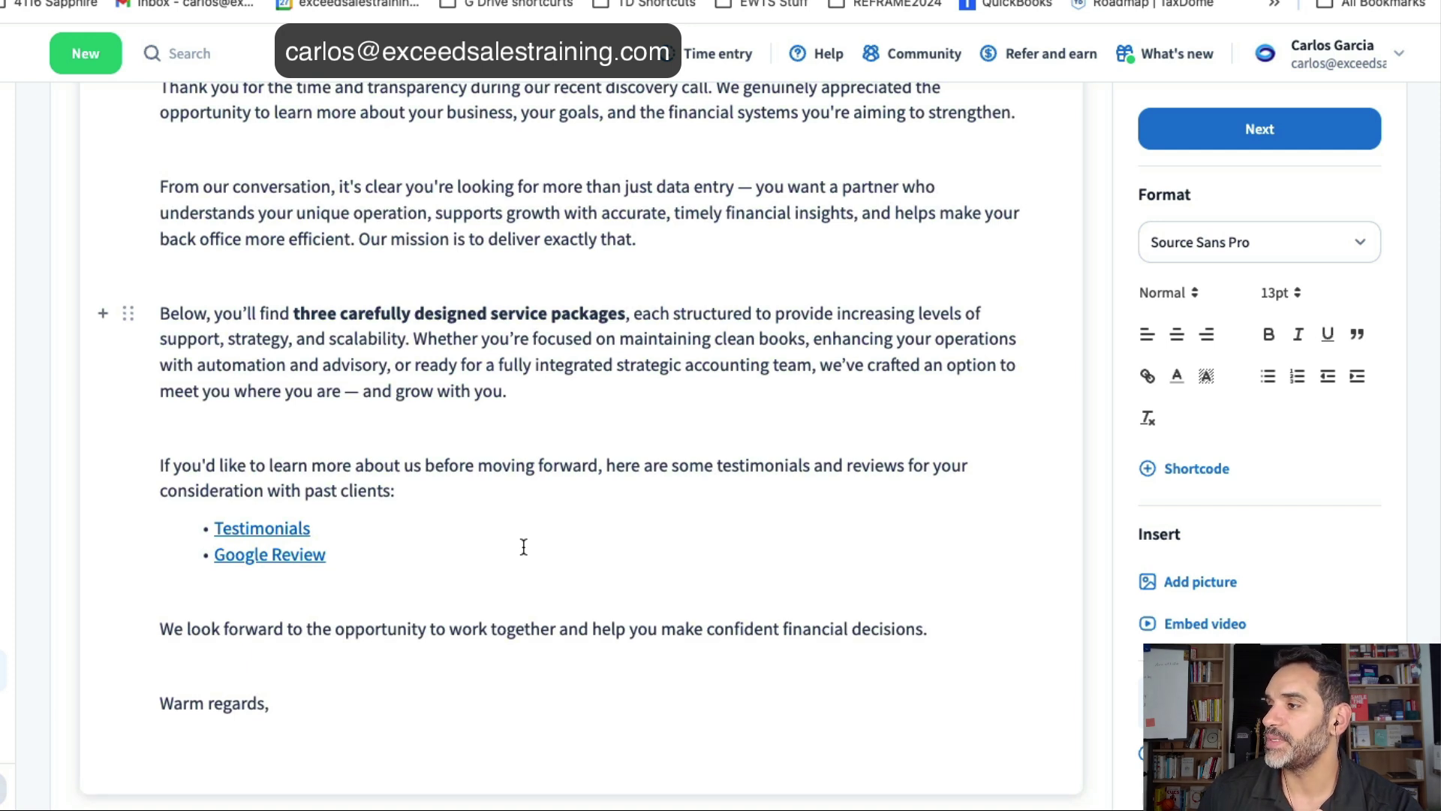
click(508, 545)
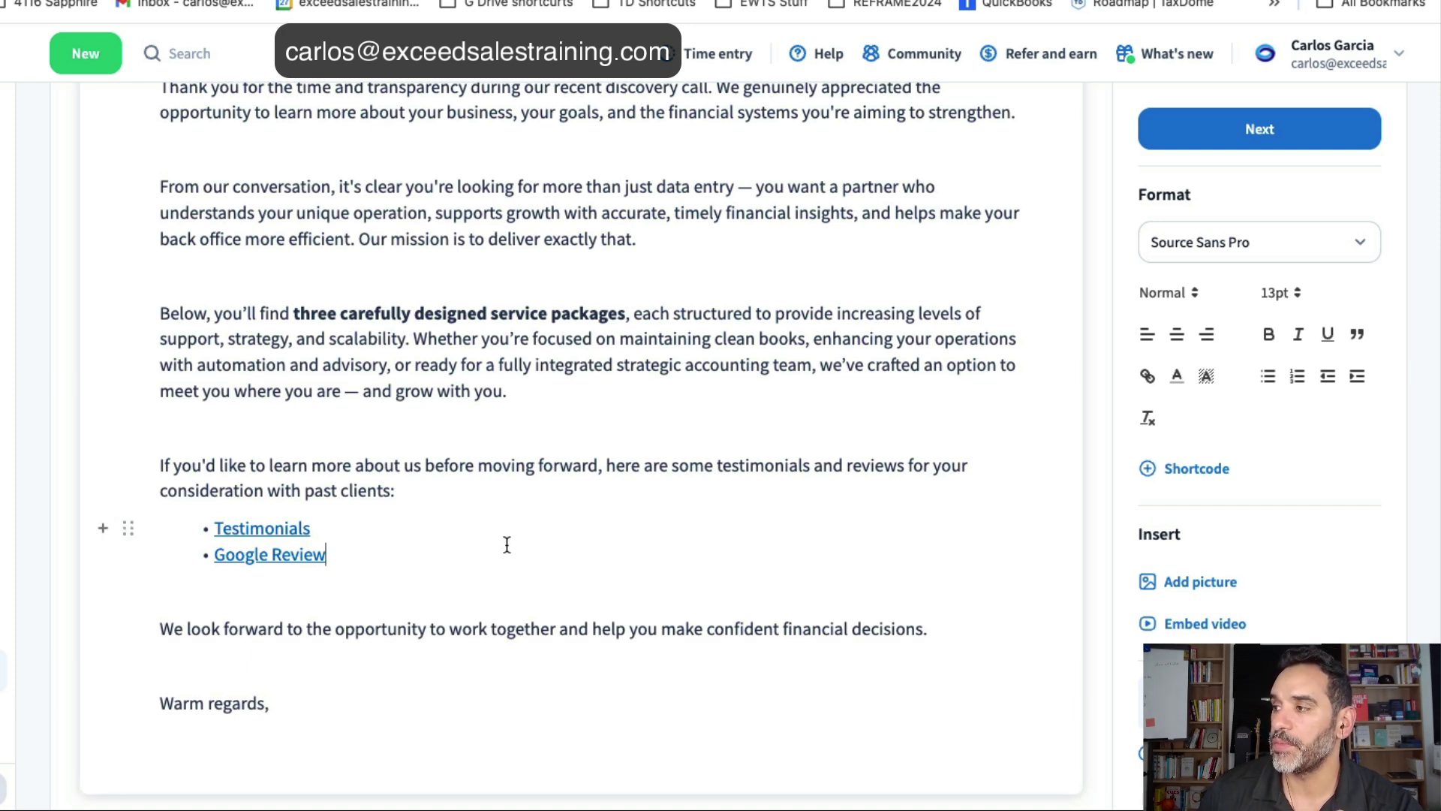
click(496, 520)
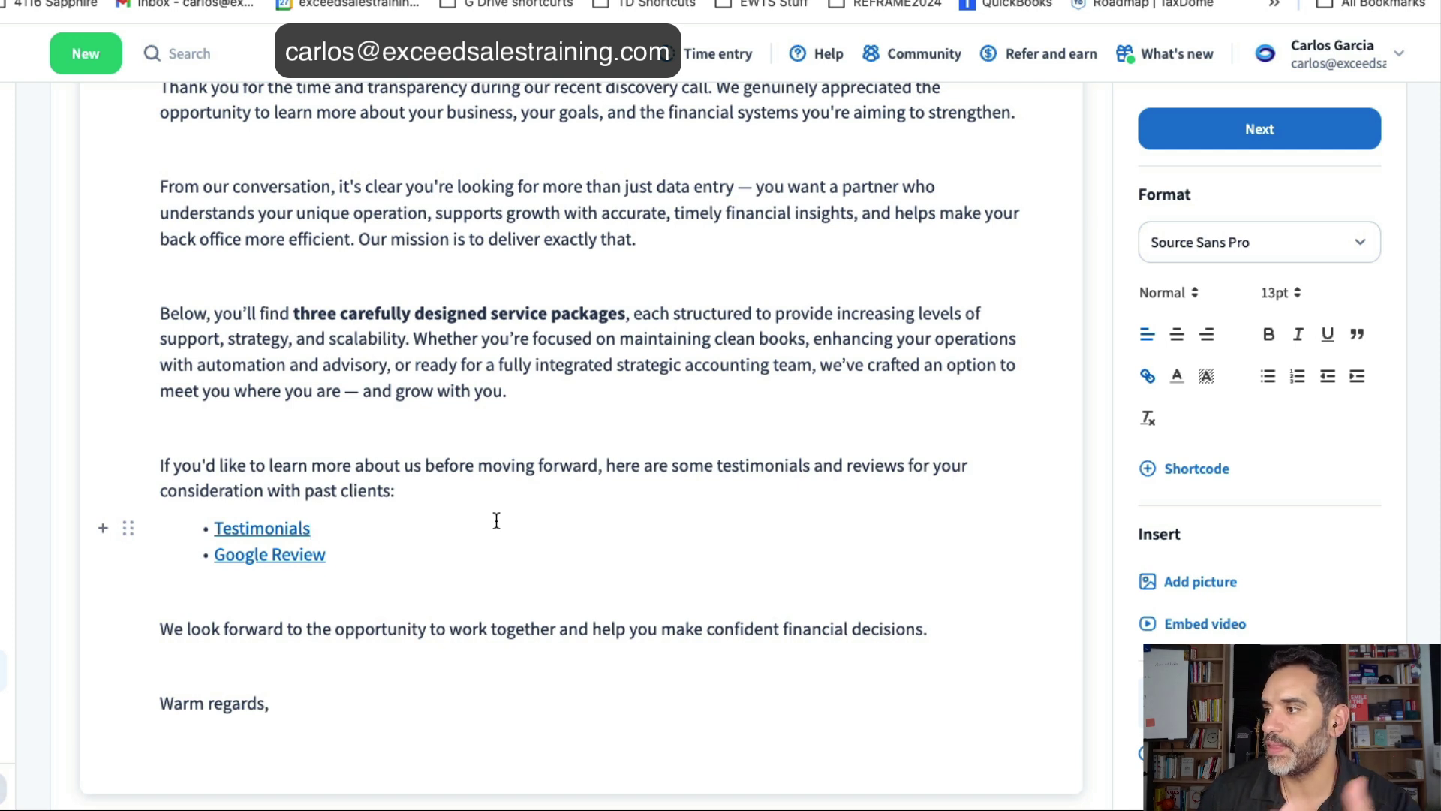
click(411, 549)
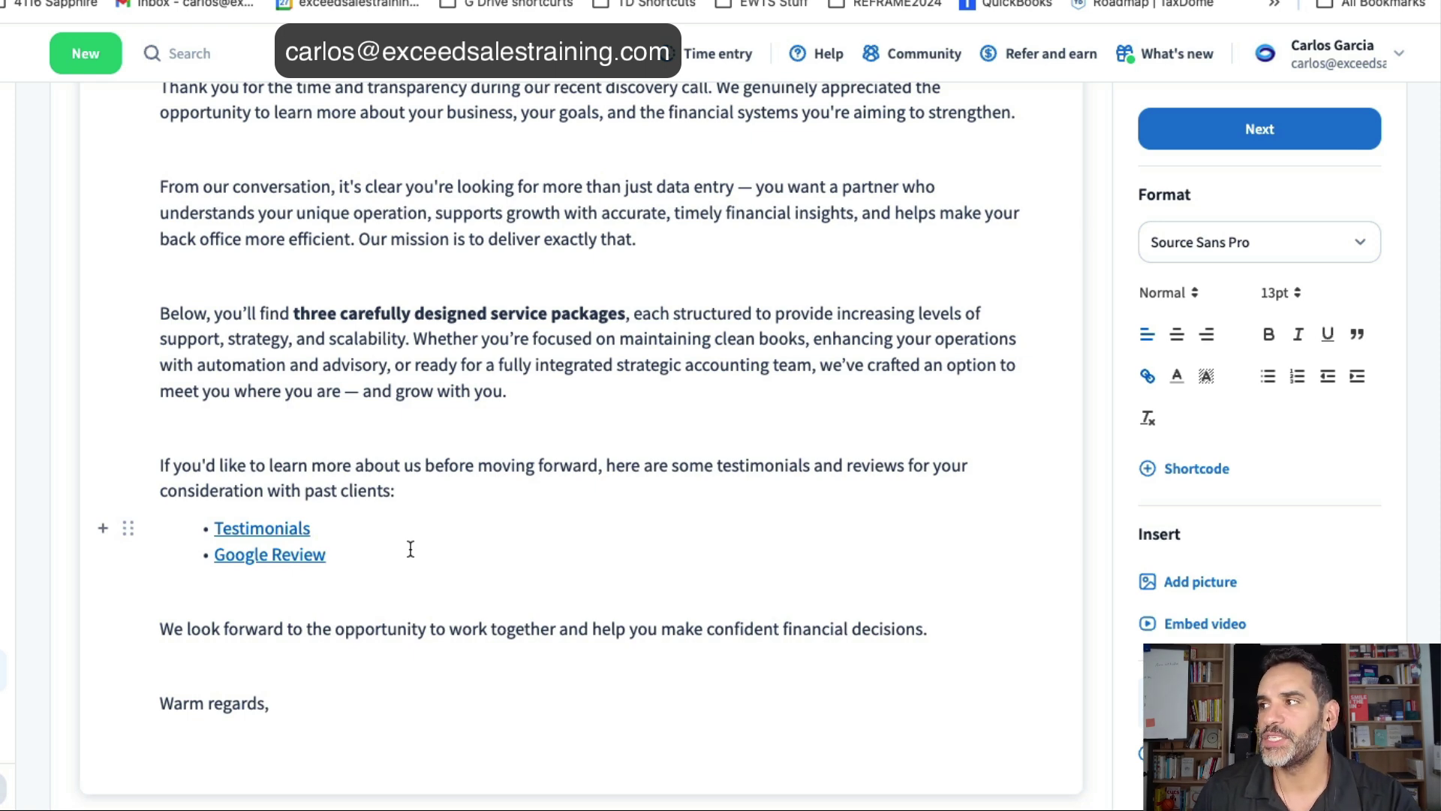
scroll(440, 554, up, 5)
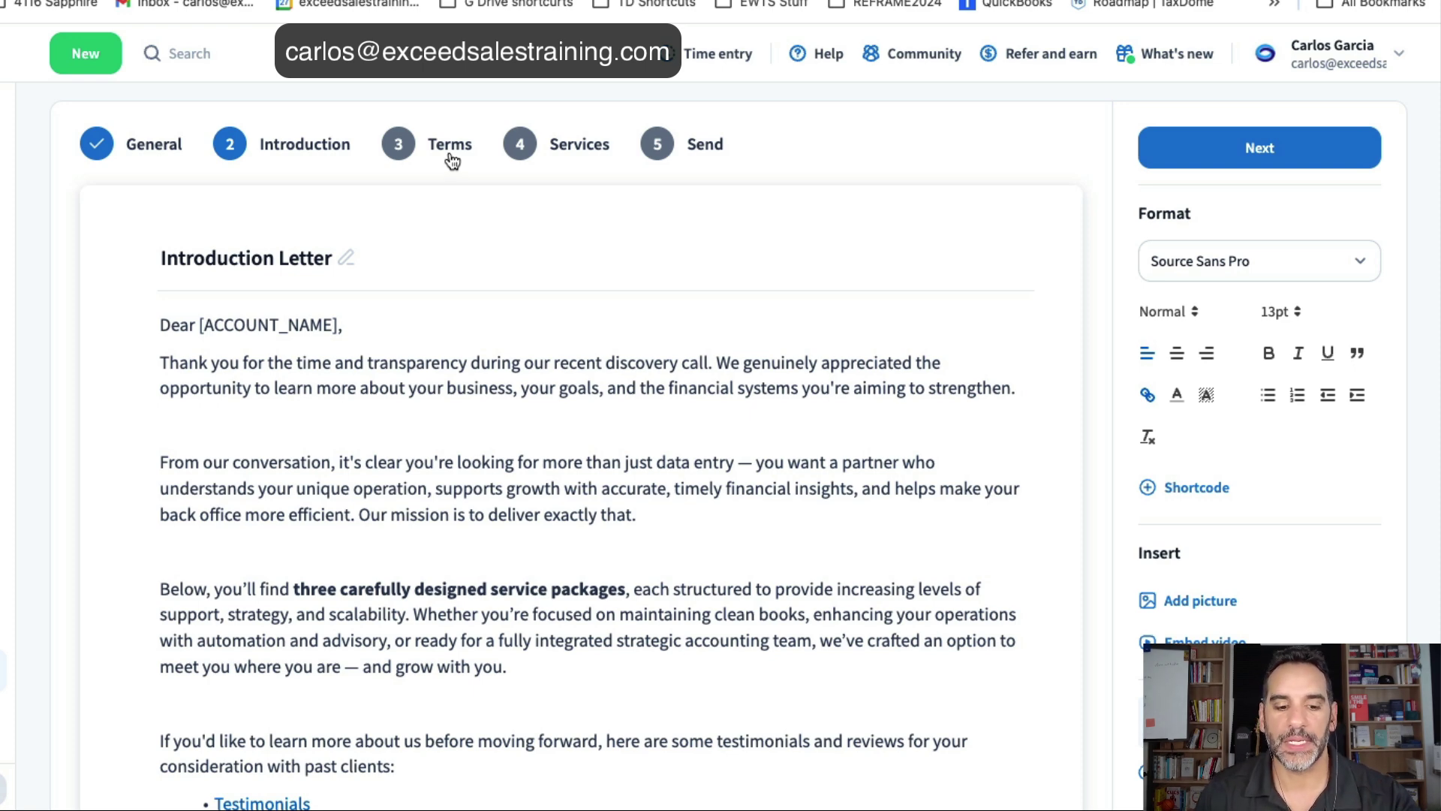
scroll(465, 398, down, 3)
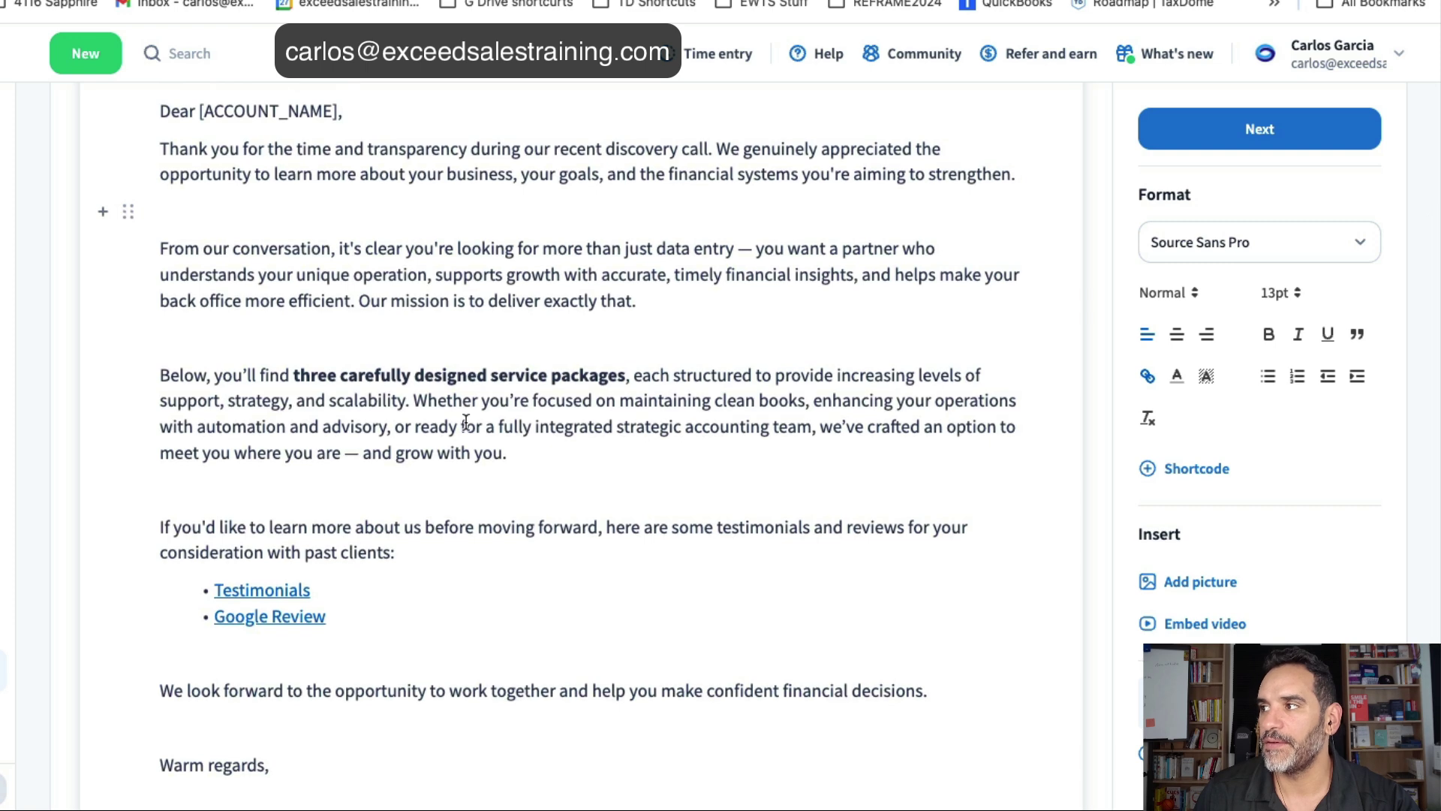
scroll(465, 421, up, 3)
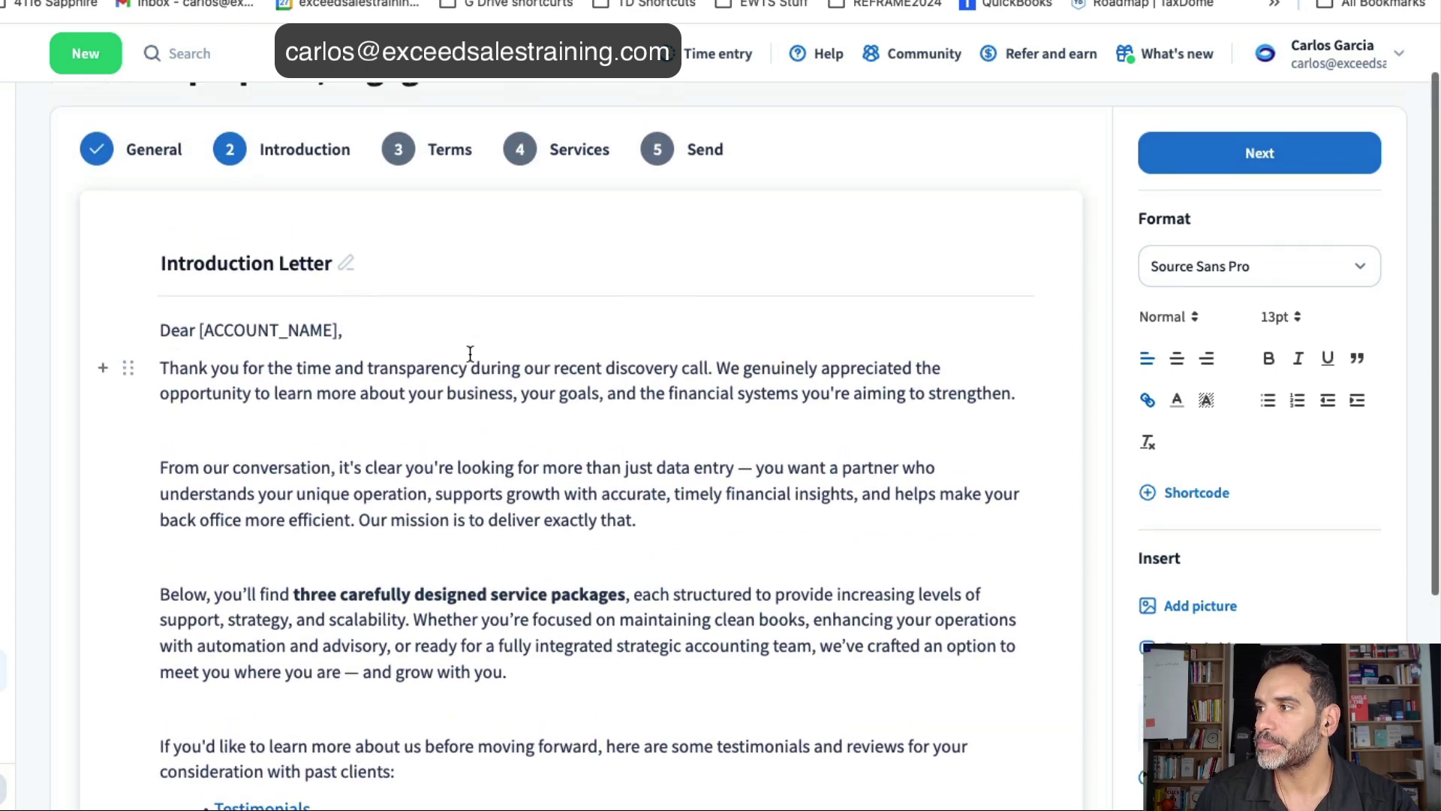
Step: Open the Terms step and review the Start-up level scope items and exclusions
click(456, 150)
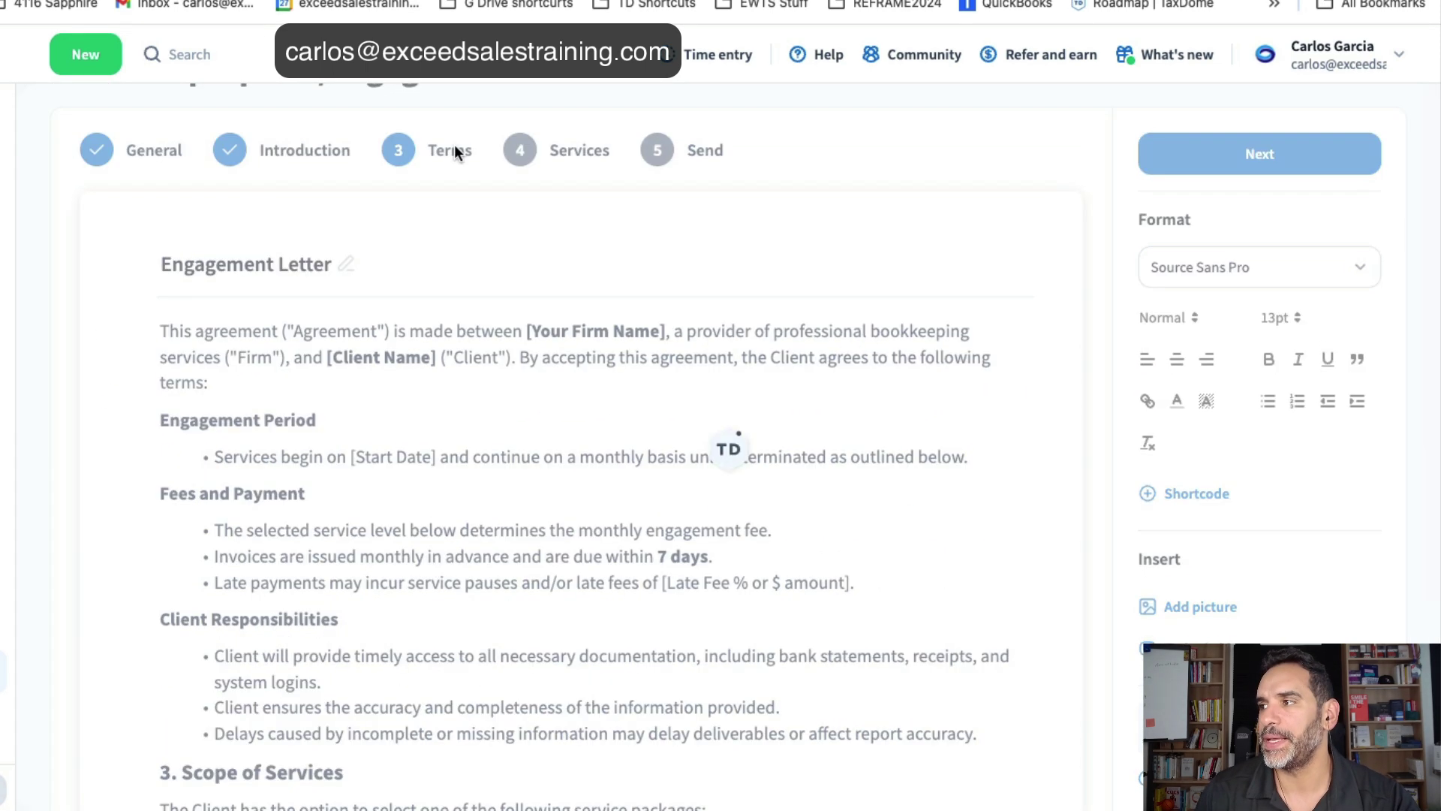
scroll(504, 395, down, 1)
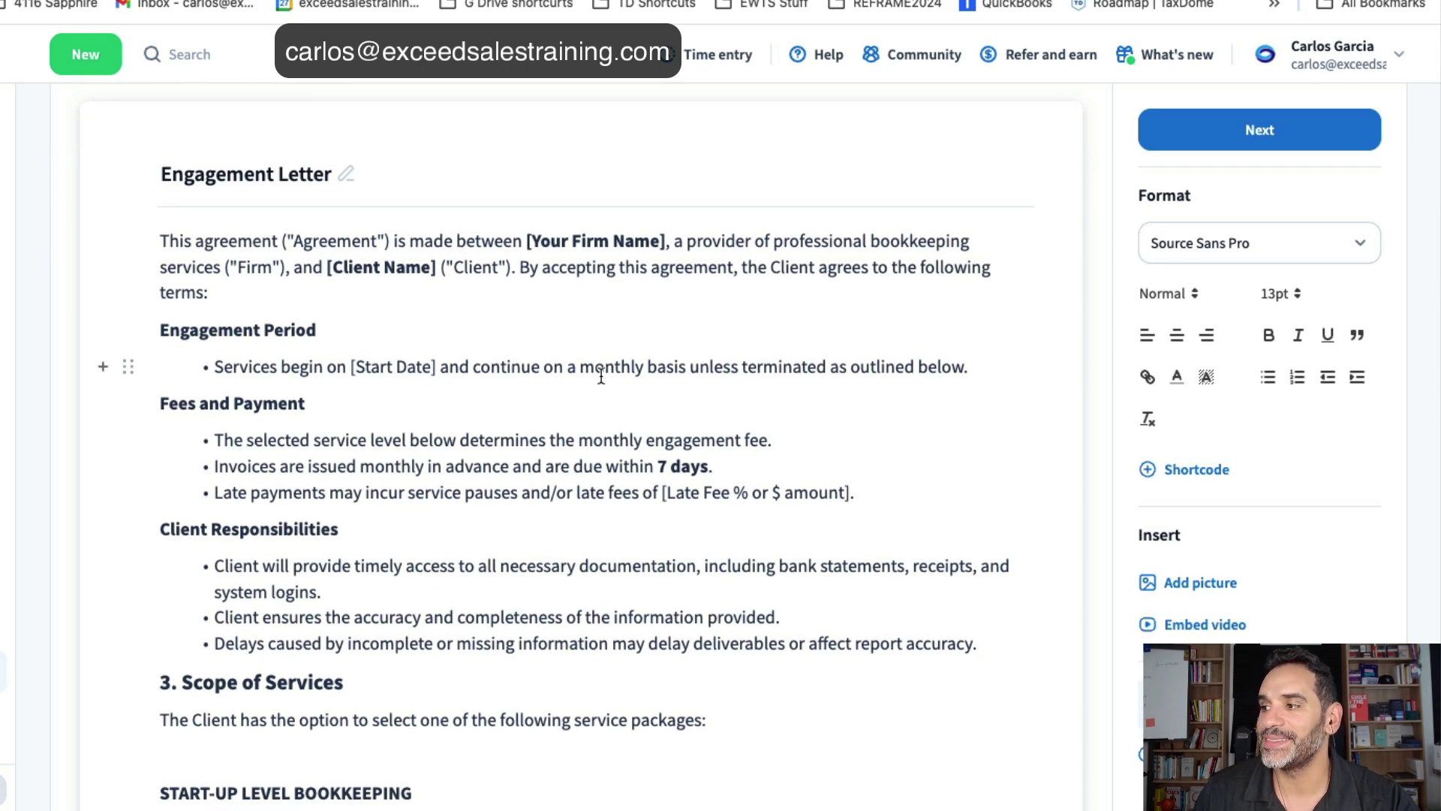
scroll(601, 375, down, 5)
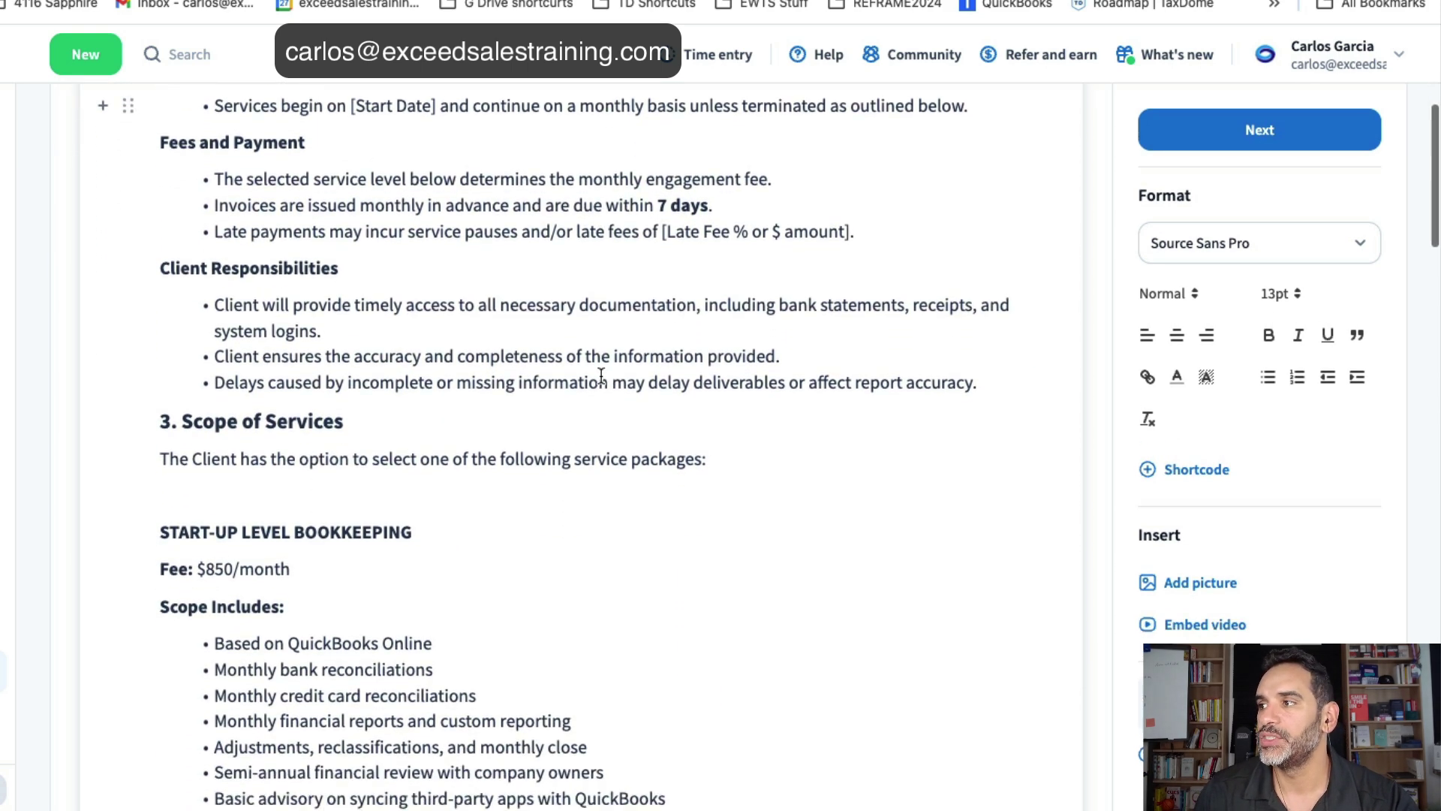
scroll(601, 375, down, 2)
scroll(582, 488, down, 1)
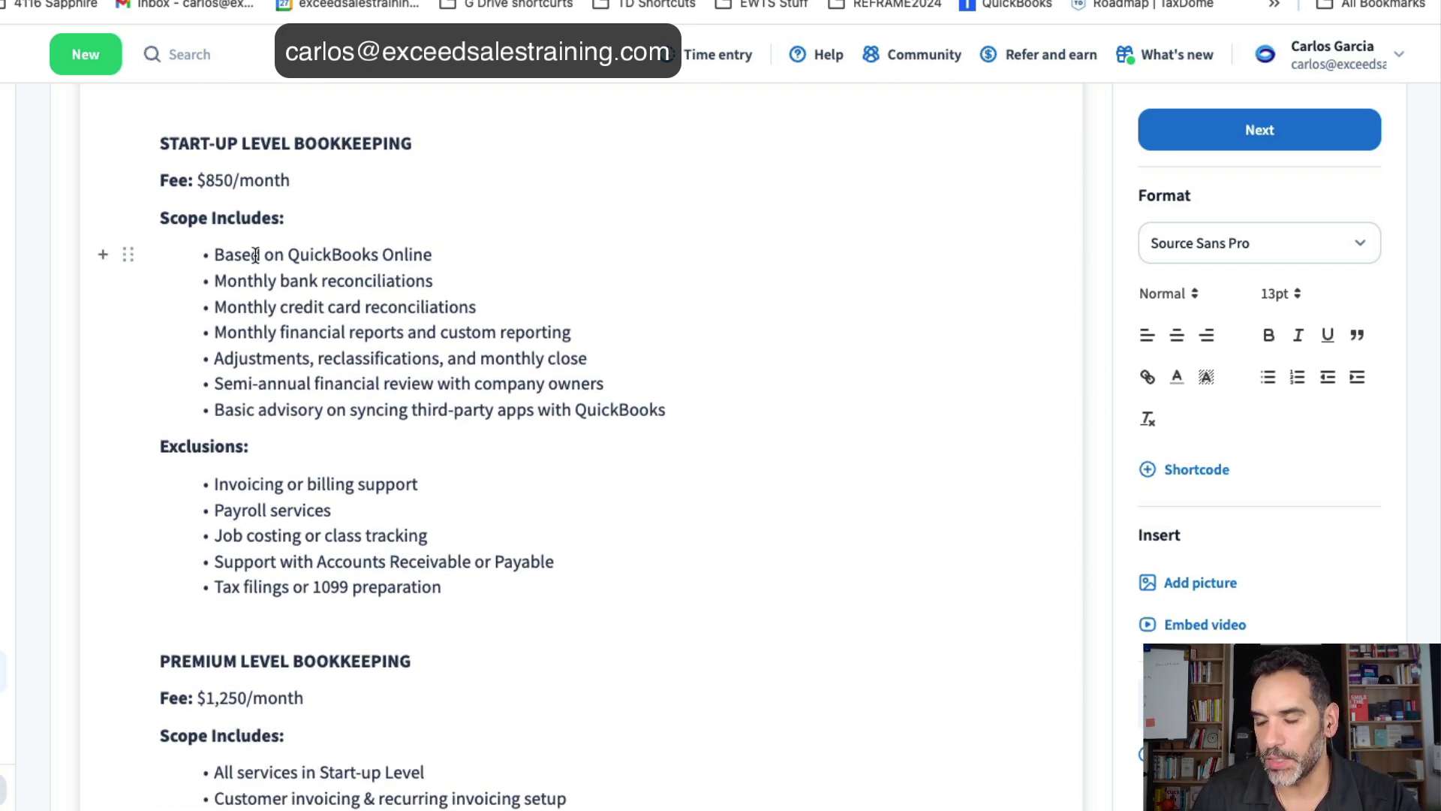
drag(252, 254, 542, 439)
click(400, 443)
drag(247, 467, 386, 588)
click(387, 588)
Step: Read through the rest of the engagement letter terms and return to the top
scroll(472, 597, down, 1)
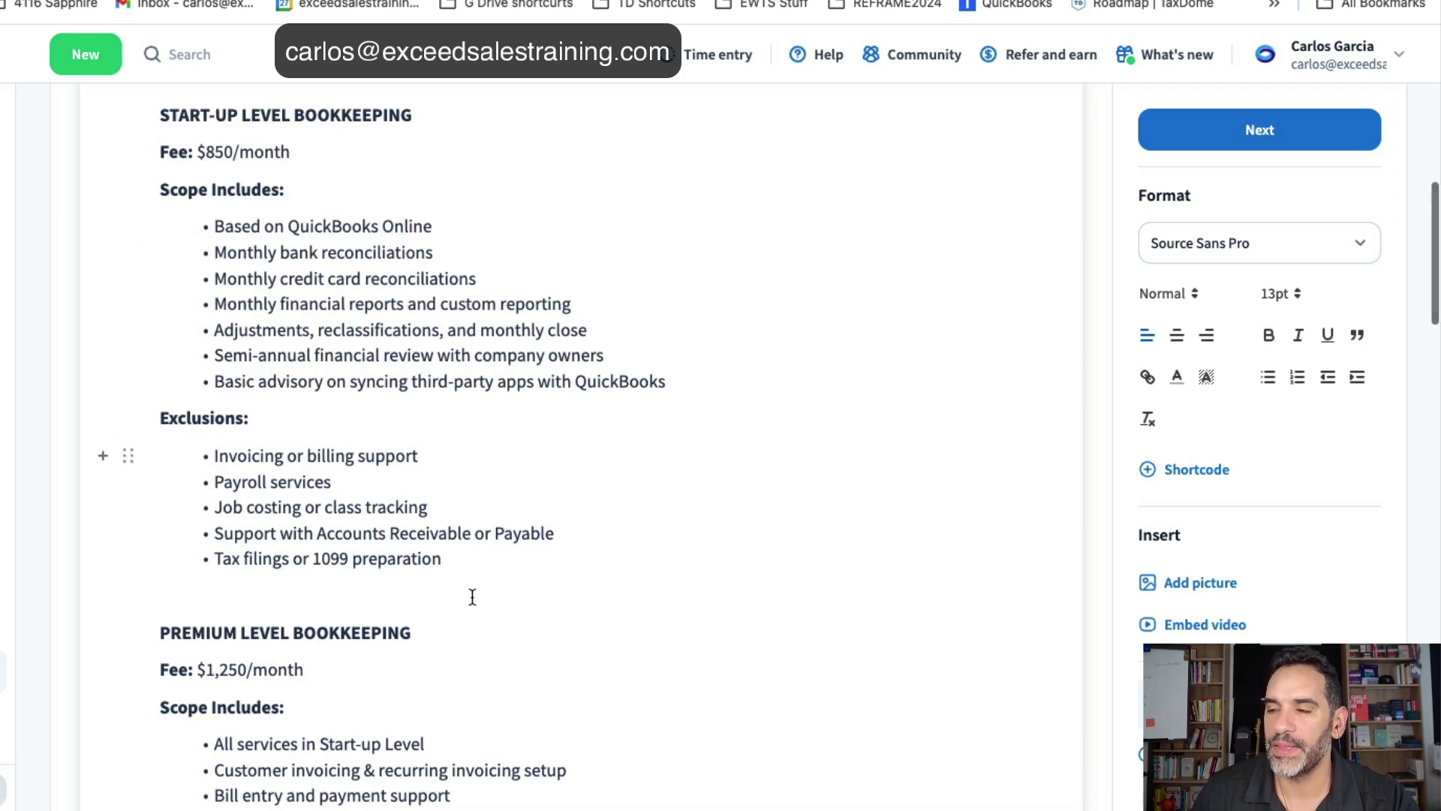
scroll(472, 596, down, 2)
scroll(472, 597, up, 2)
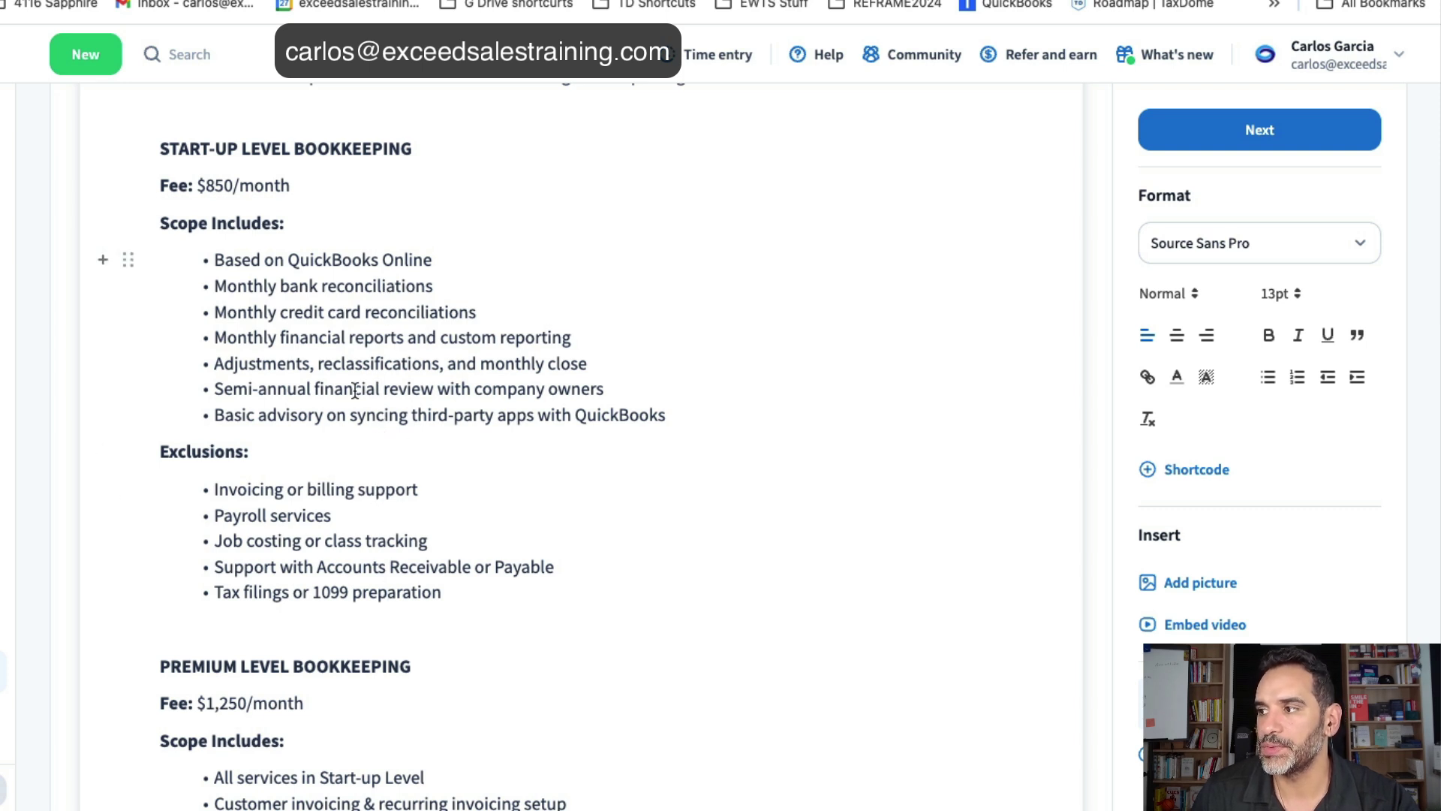
scroll(419, 406, down, 10)
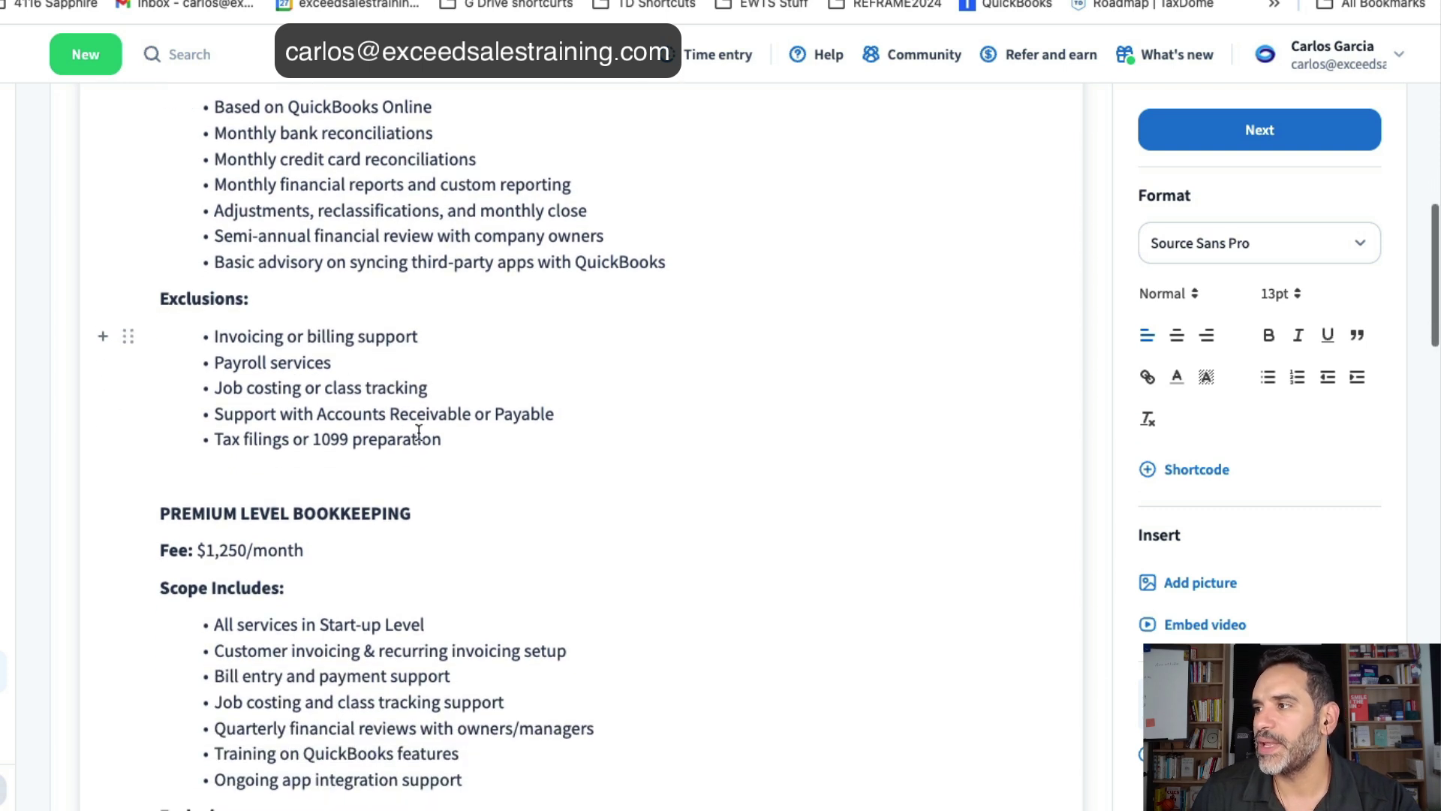
scroll(418, 435, up, 2)
scroll(417, 435, up, 8)
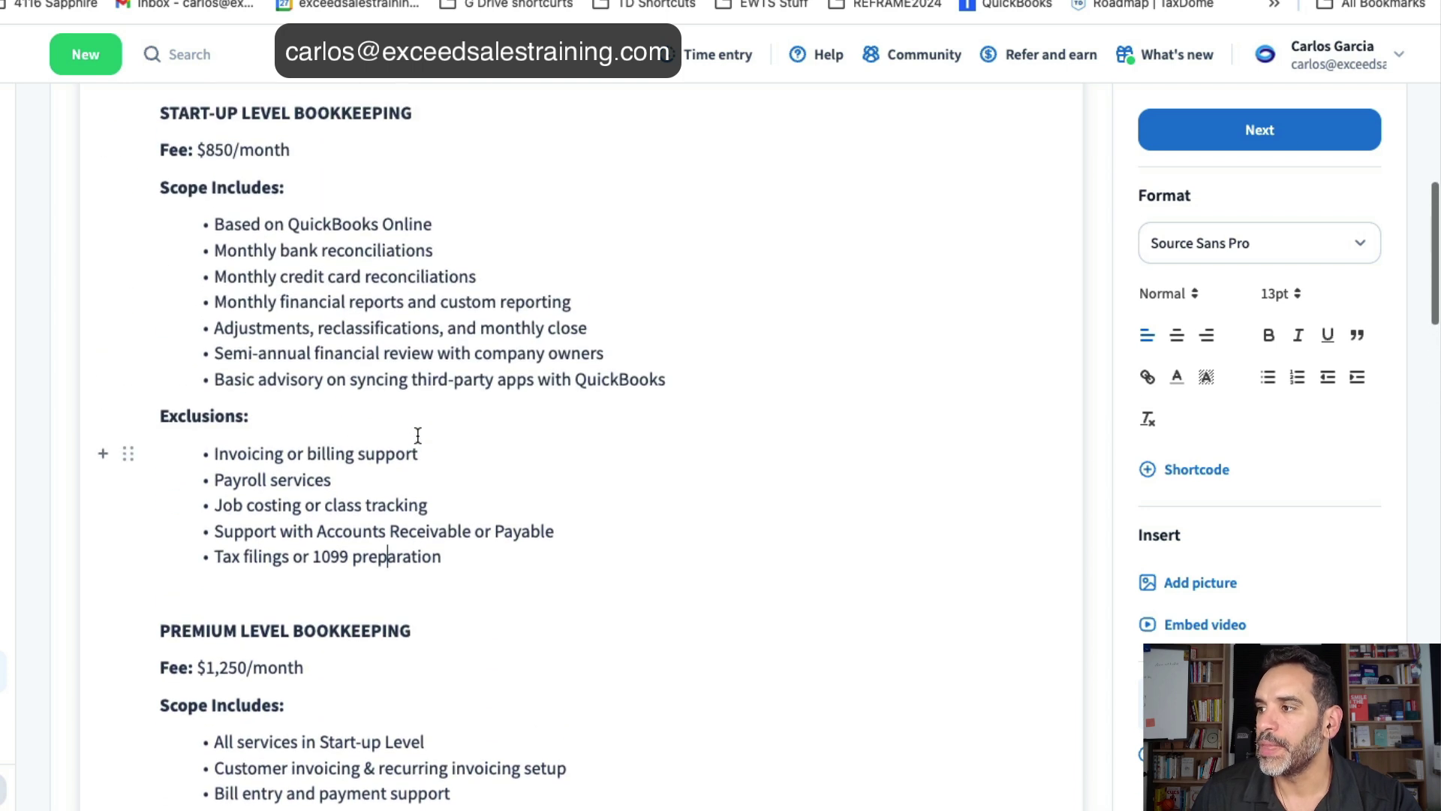
scroll(416, 435, down, 8)
scroll(446, 474, down, 12)
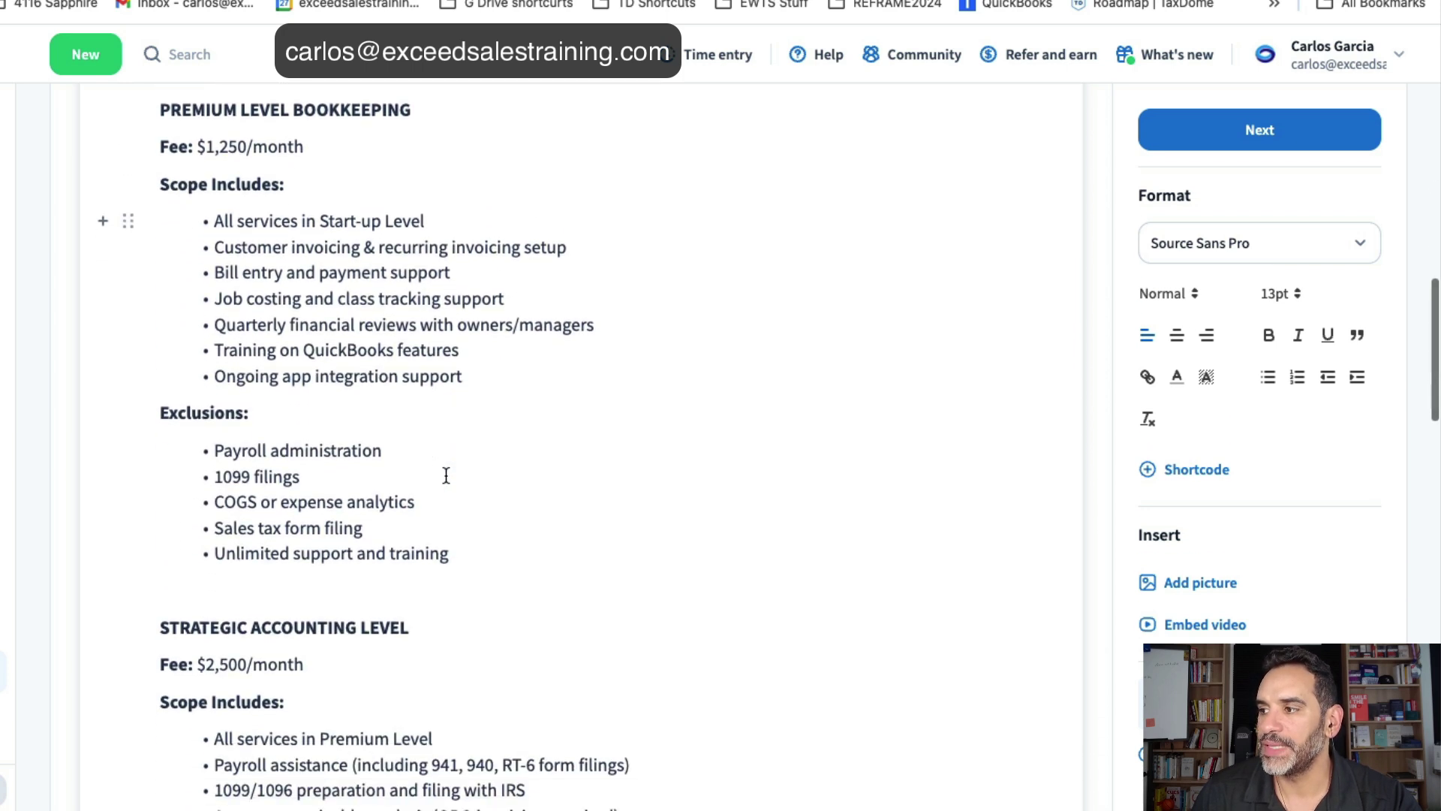
scroll(445, 474, down, 7)
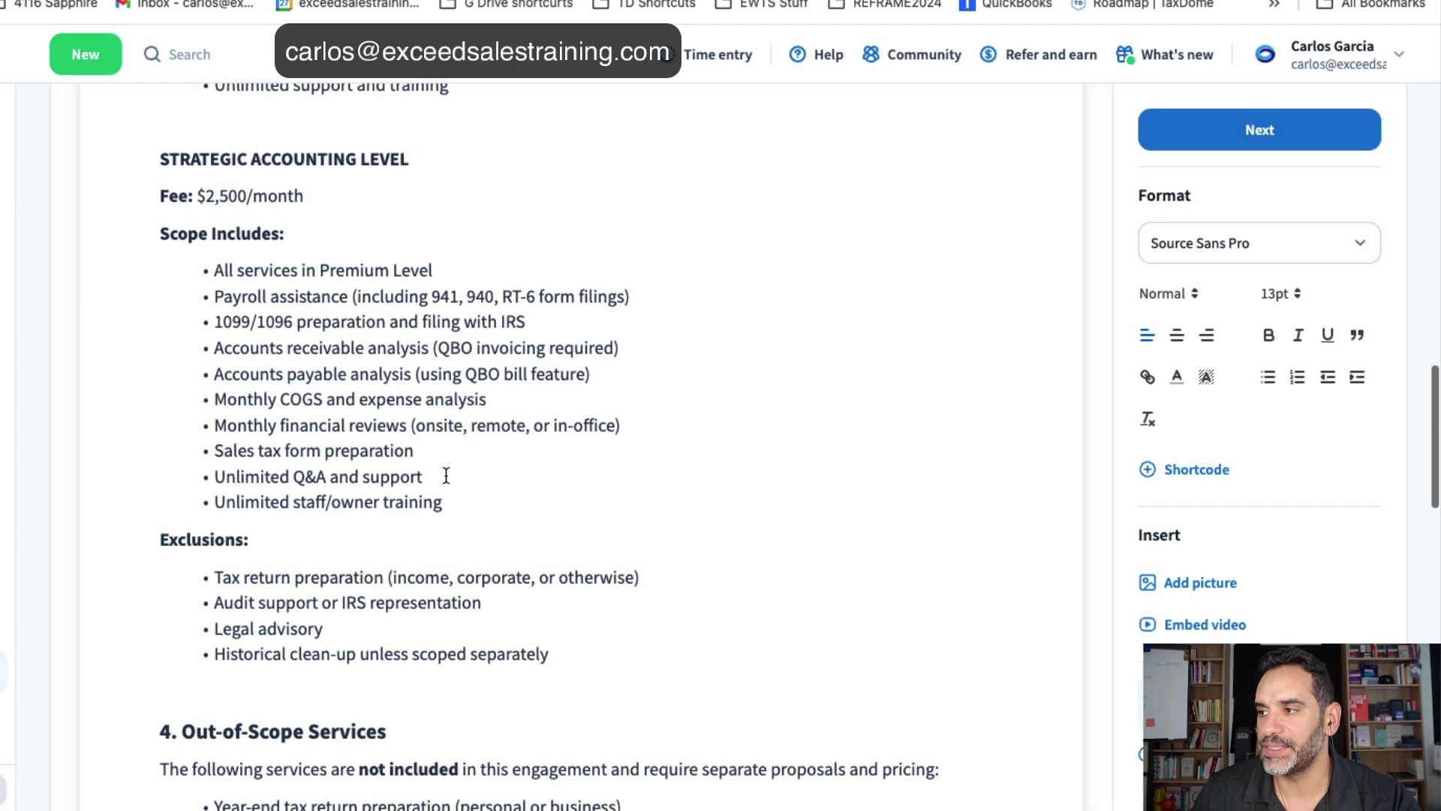
scroll(480, 515, down, 4)
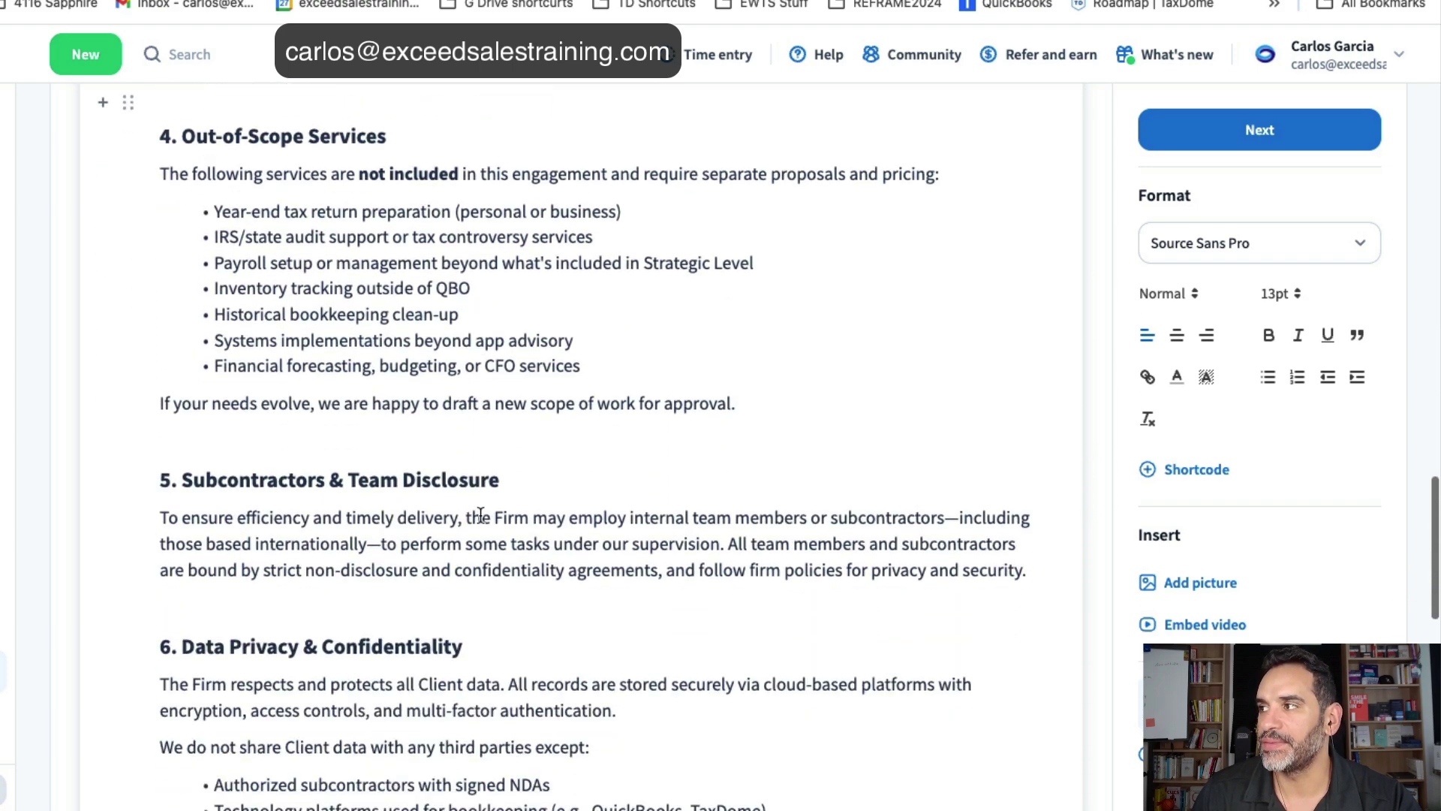
scroll(480, 515, down, 15)
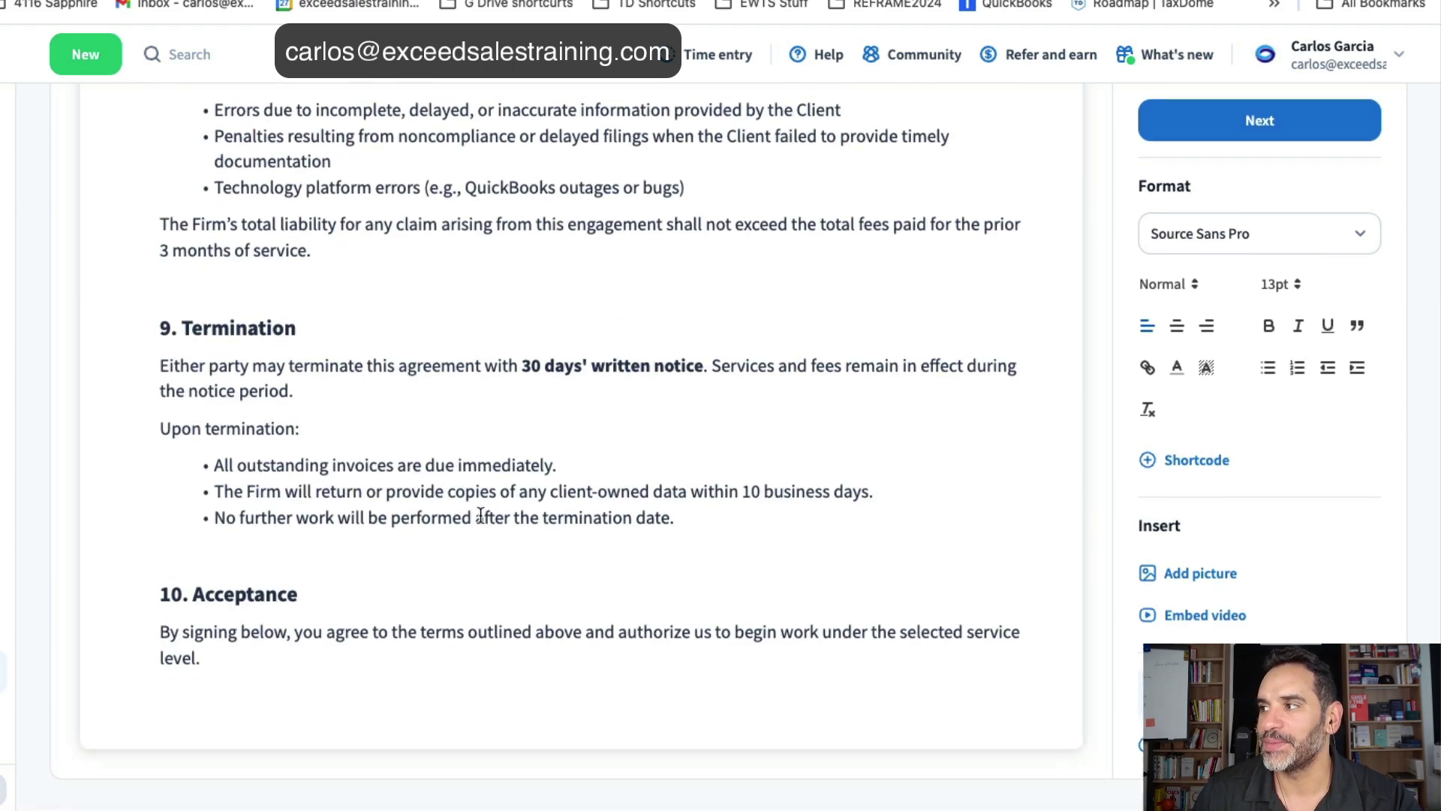
scroll(546, 380, up, 20)
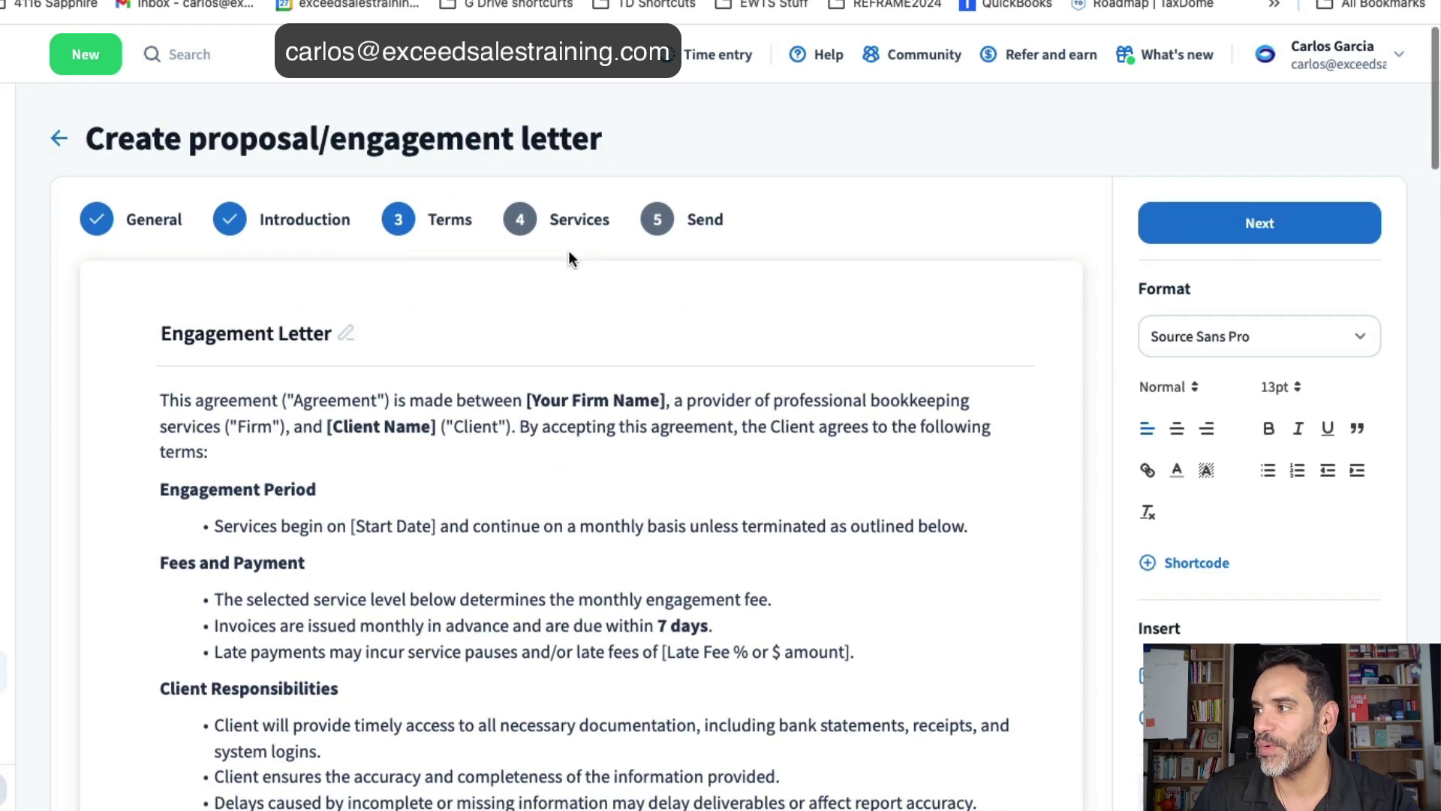
Step: Go to the Services step and open the $850 Start-Up Level package for editing
click(579, 219)
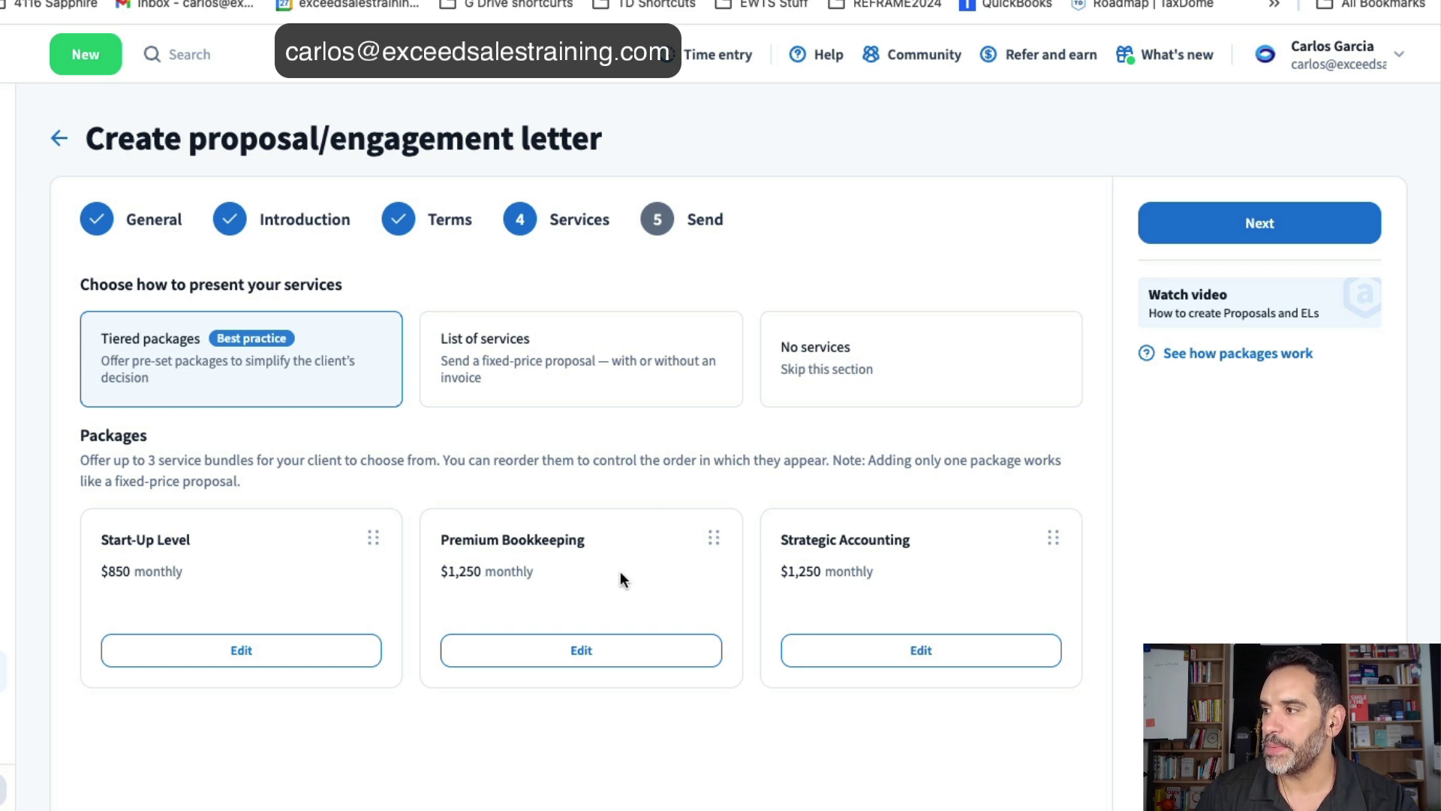
click(236, 650)
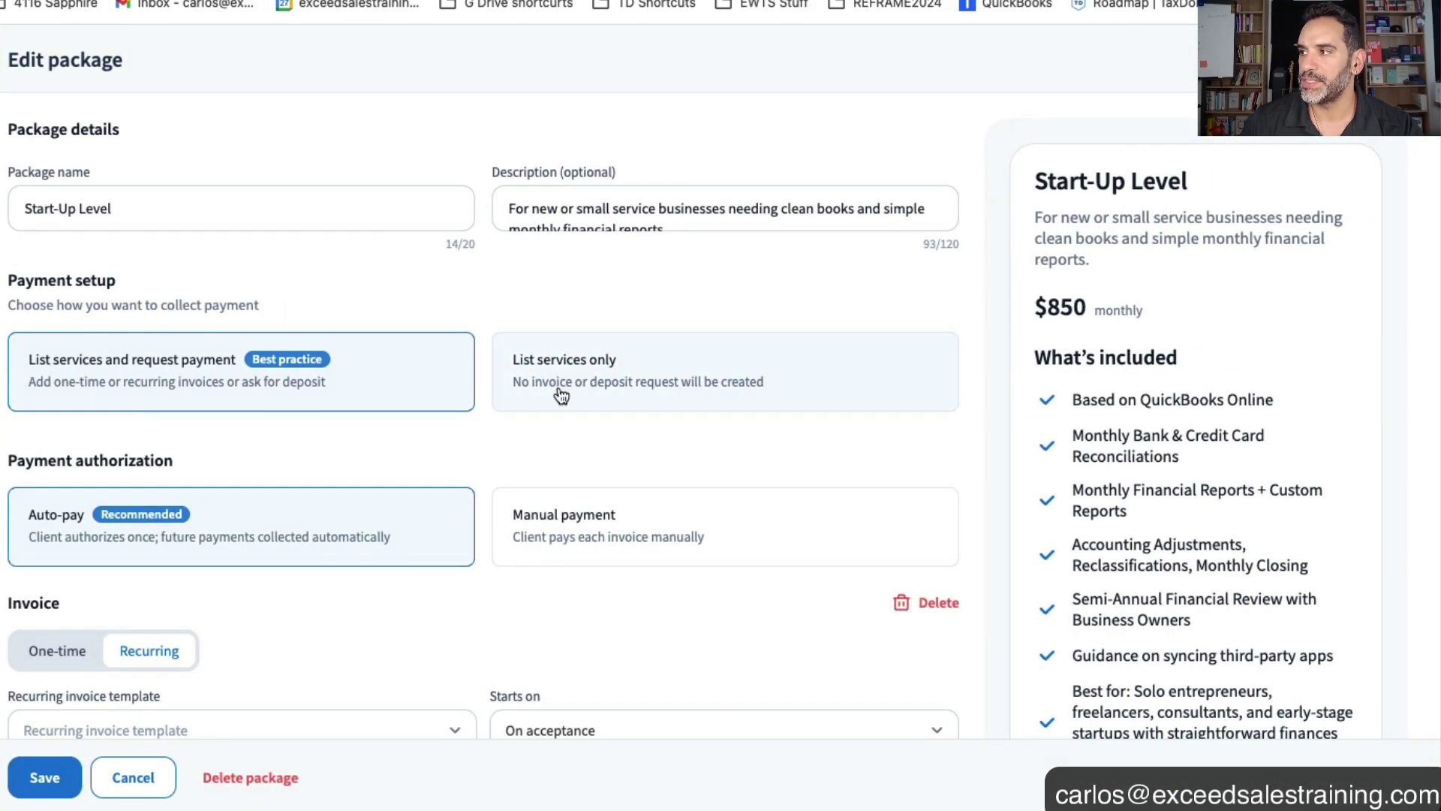
click(358, 210)
click(530, 221)
triple_click(586, 216)
click(685, 226)
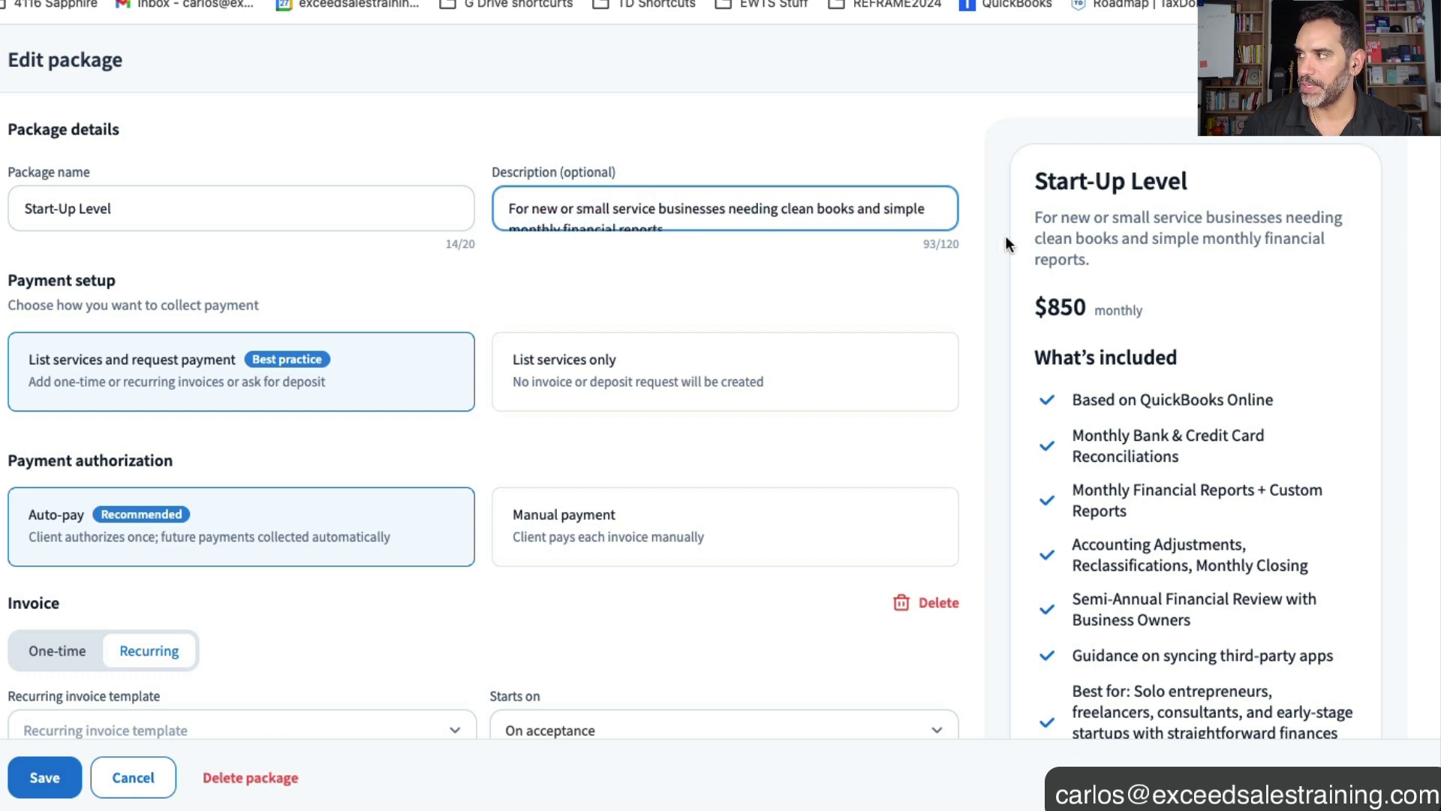
scroll(1078, 267, down, 2)
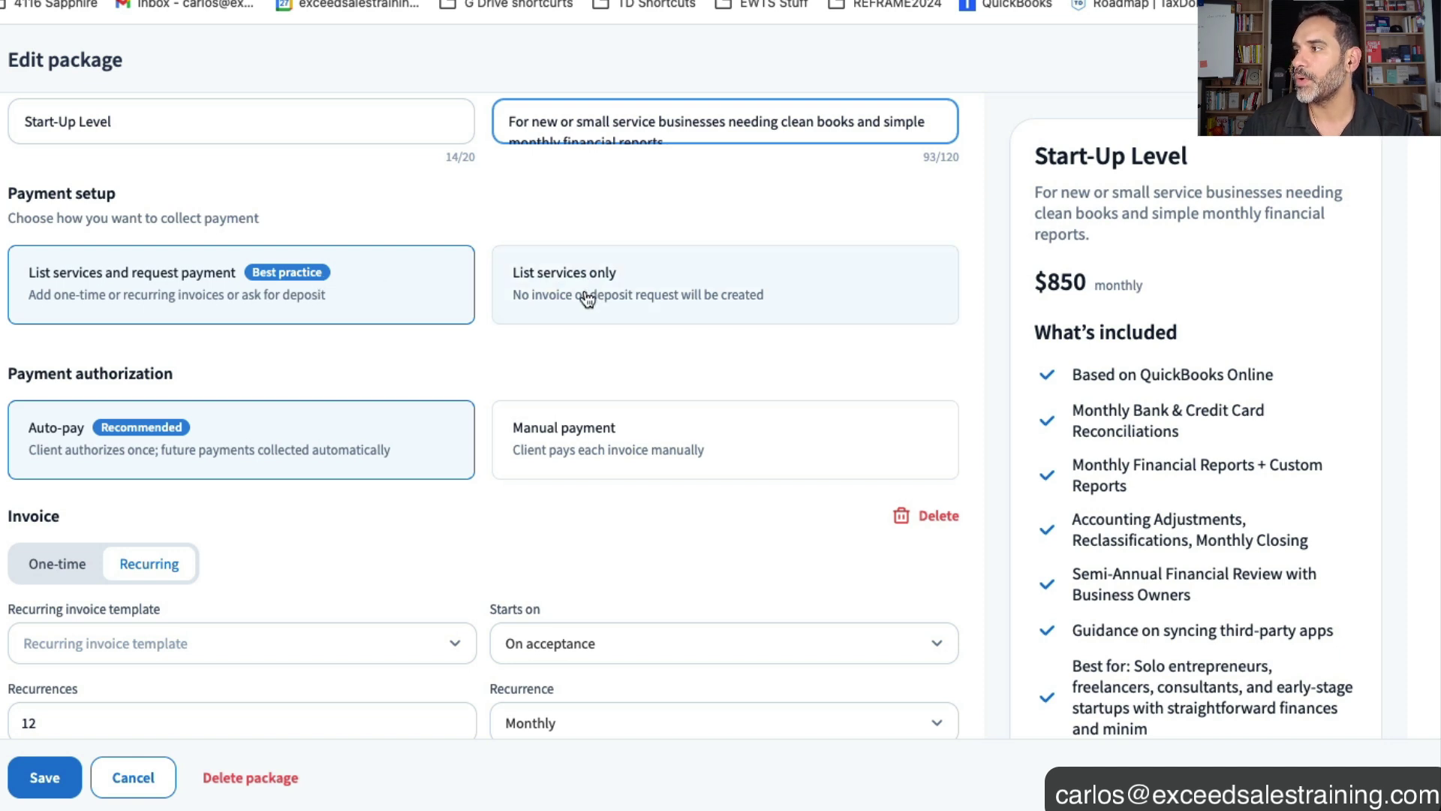
scroll(413, 389, down, 2)
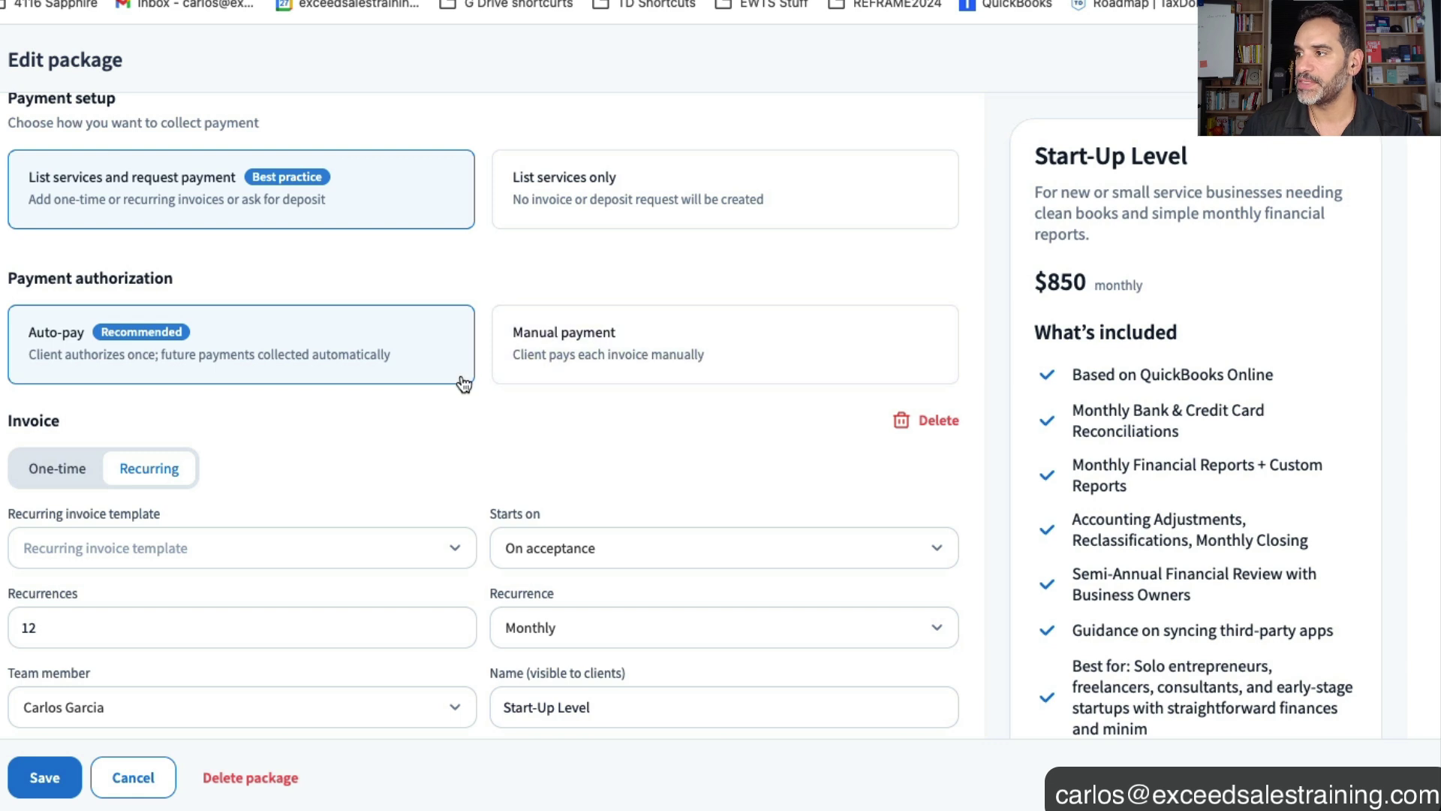
scroll(440, 425, down, 3)
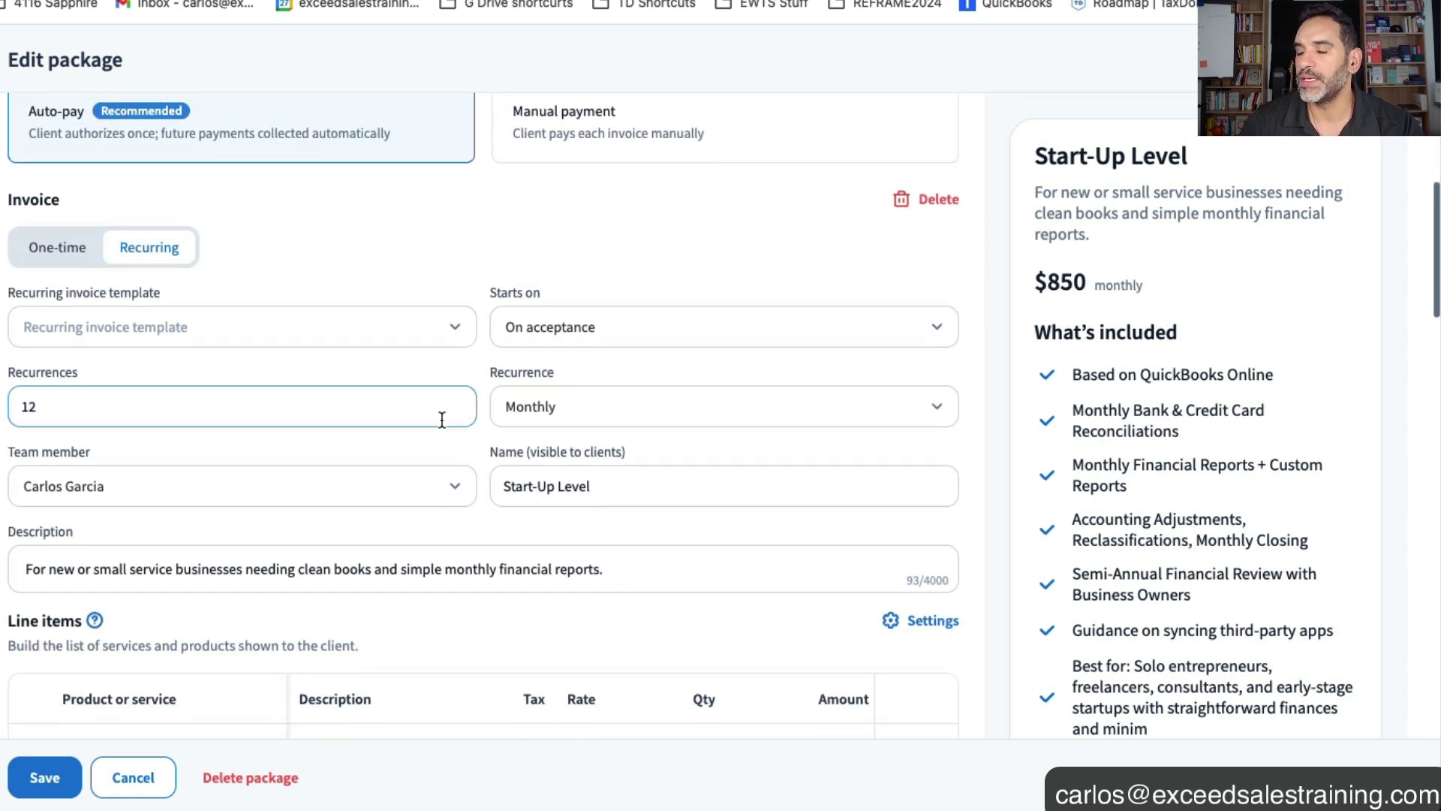
click(442, 419)
click(367, 322)
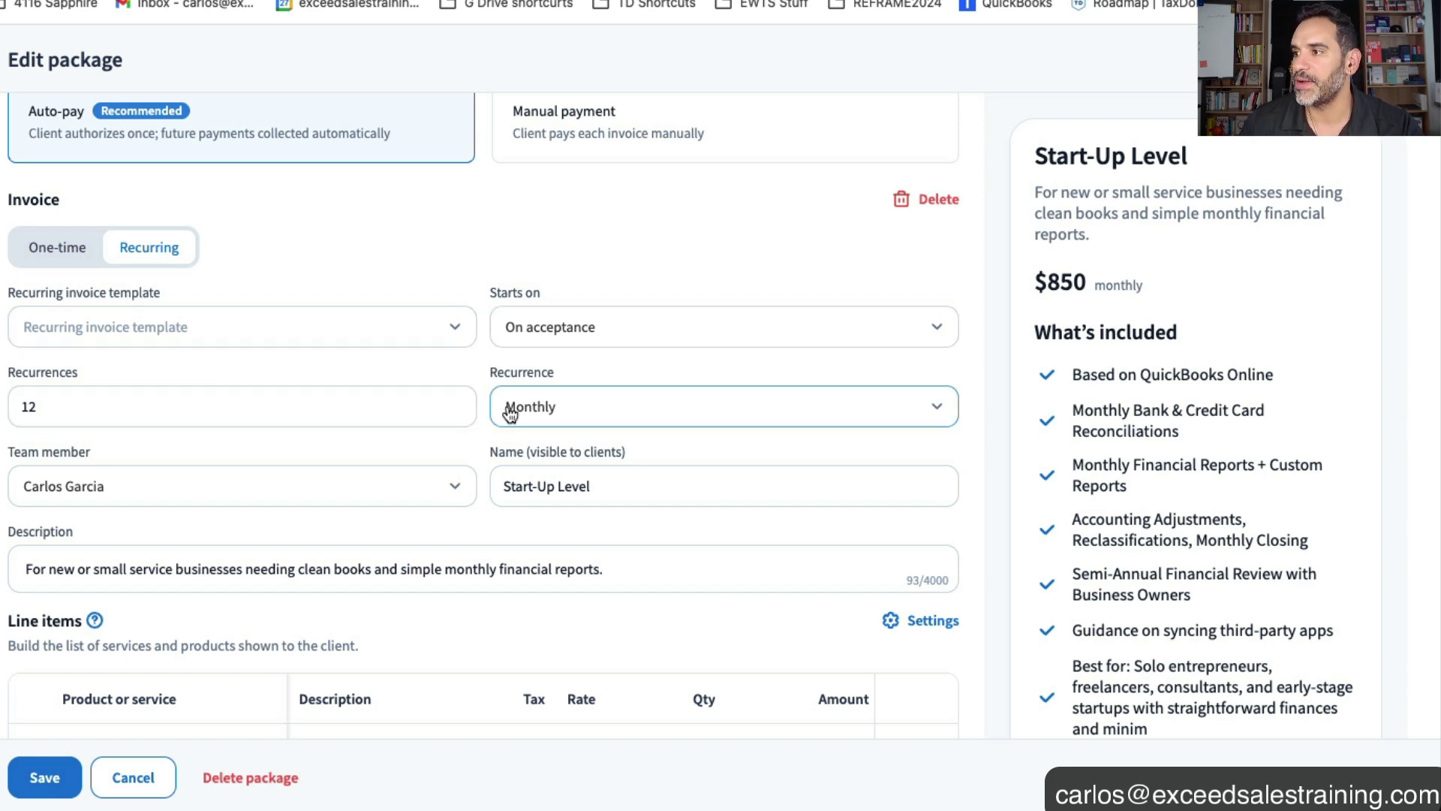
scroll(467, 424, down, 4)
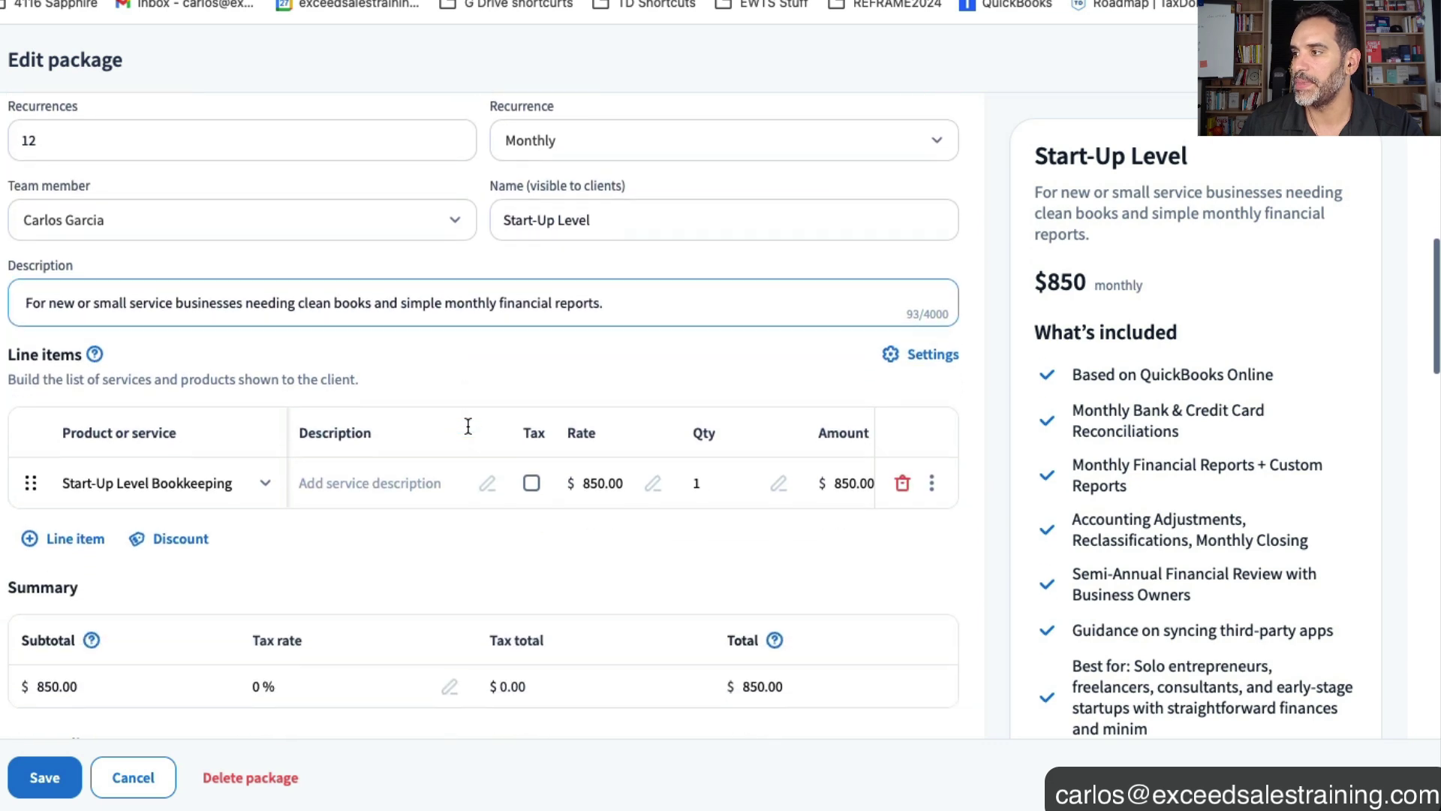
scroll(468, 427, down, 2)
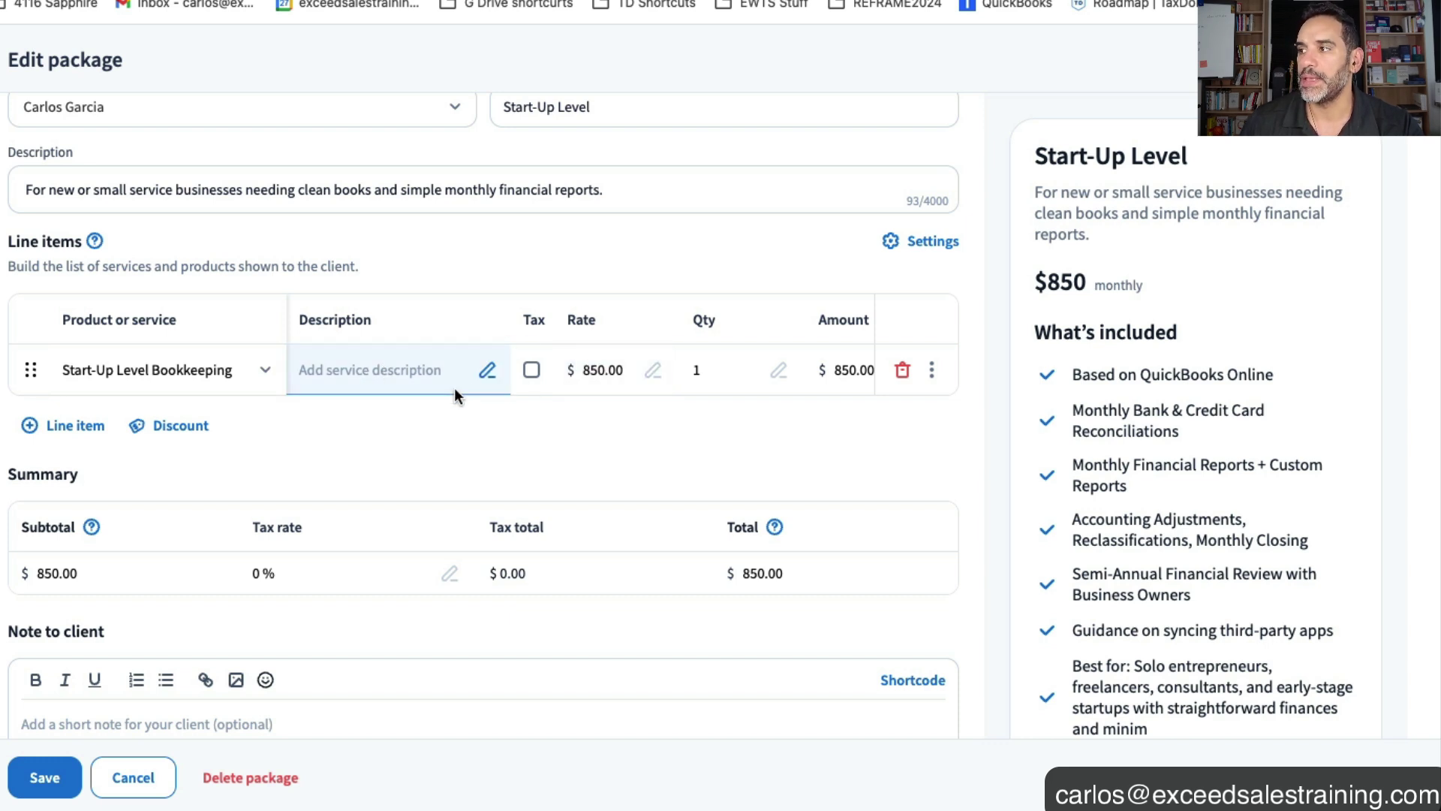
scroll(453, 387, down, 6)
scroll(297, 340, down, 2)
scroll(321, 333, down, 5)
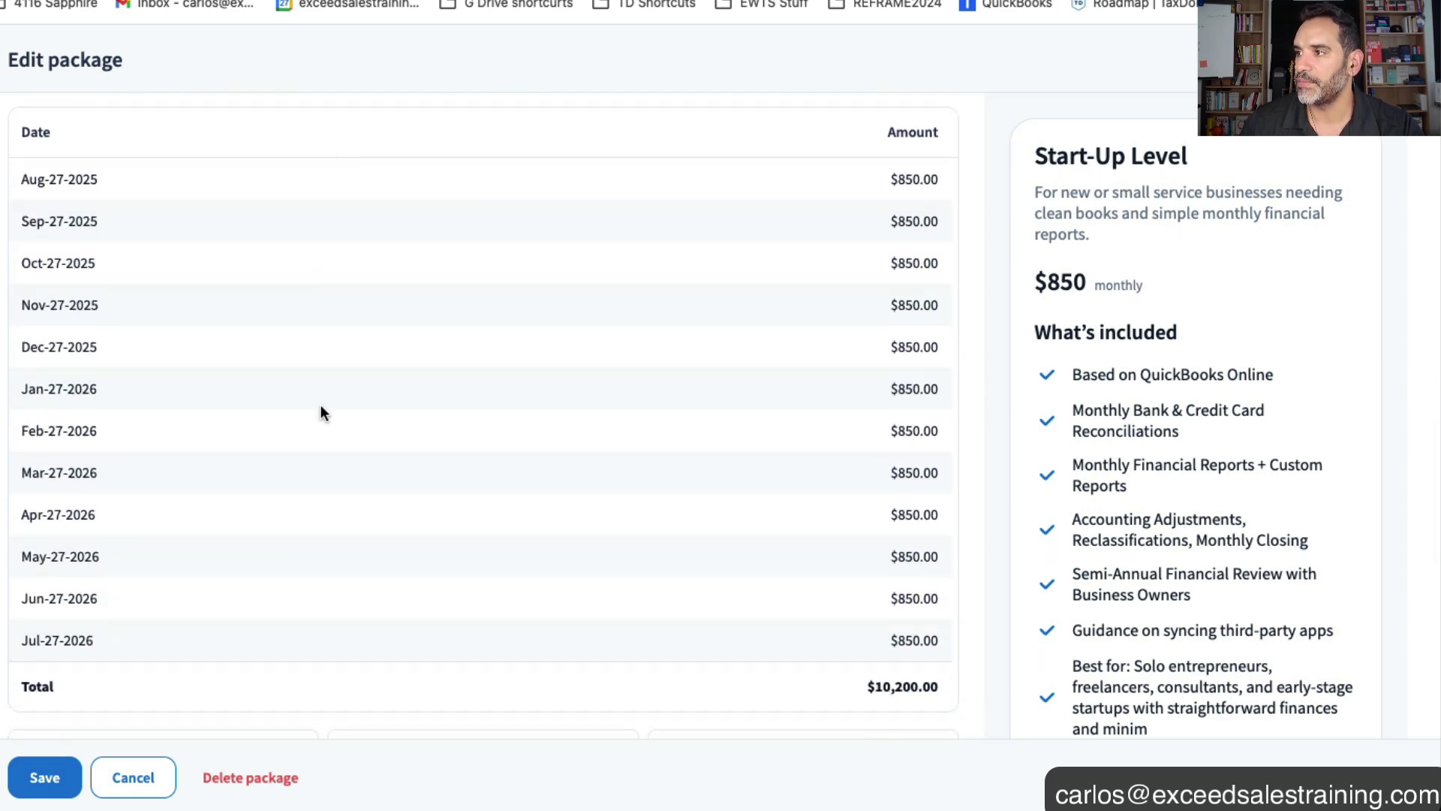
scroll(322, 585, down, 8)
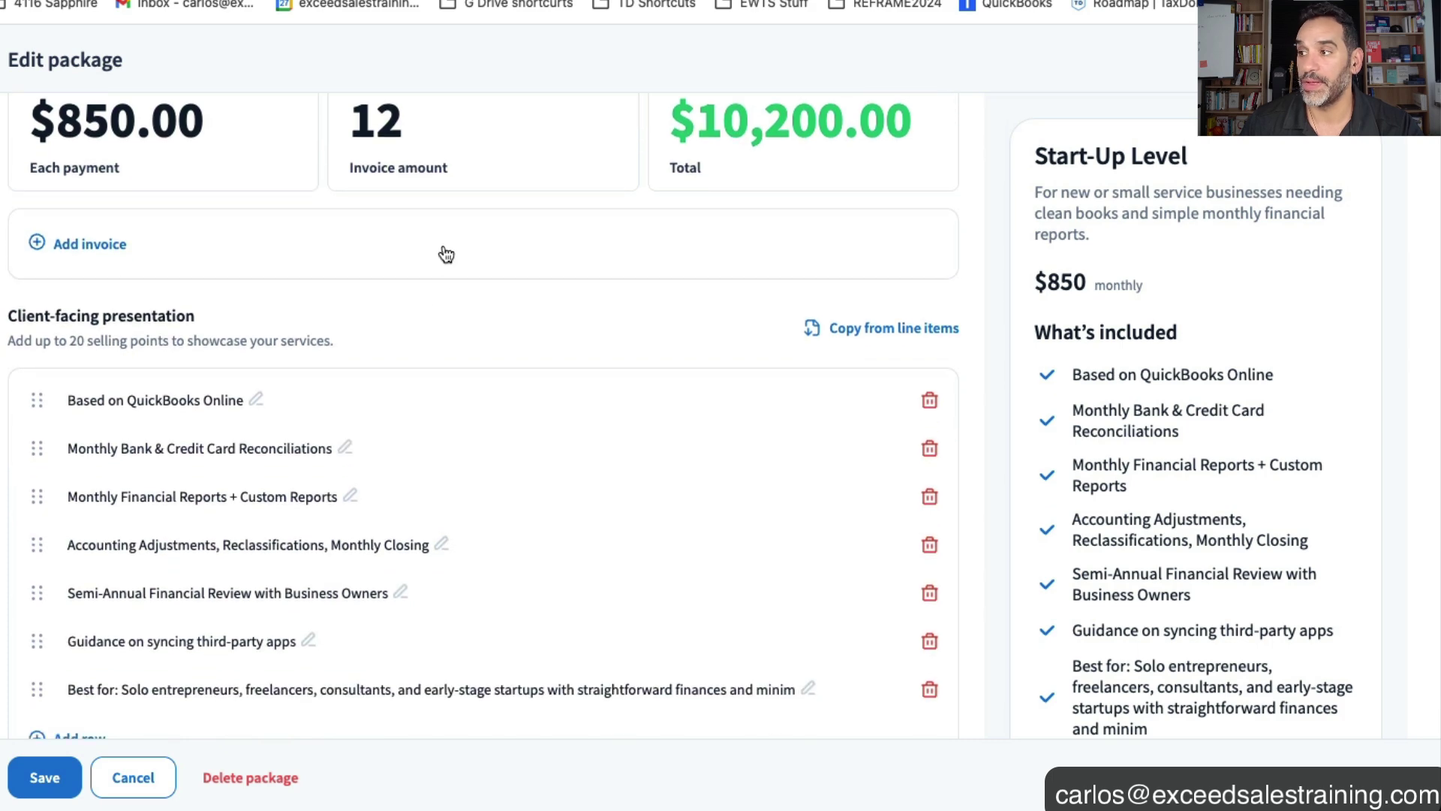
scroll(447, 285, down, 2)
scroll(449, 303, down, 2)
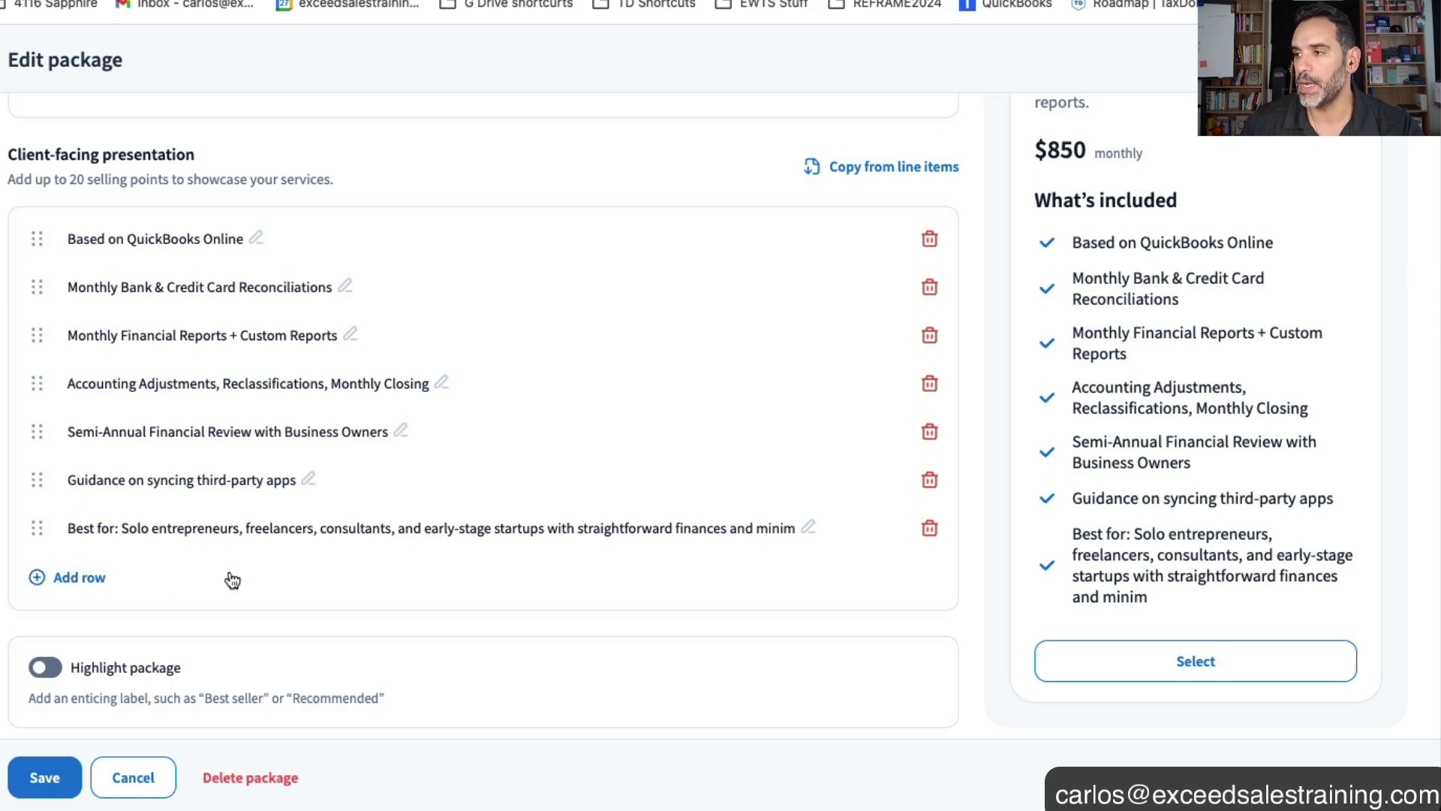
Step: Try a 'Best Seller' highlight label, switch highlighting off, and save the Start-Up Level package
scroll(125, 619, down, 1)
click(45, 652)
scroll(383, 578, down, 2)
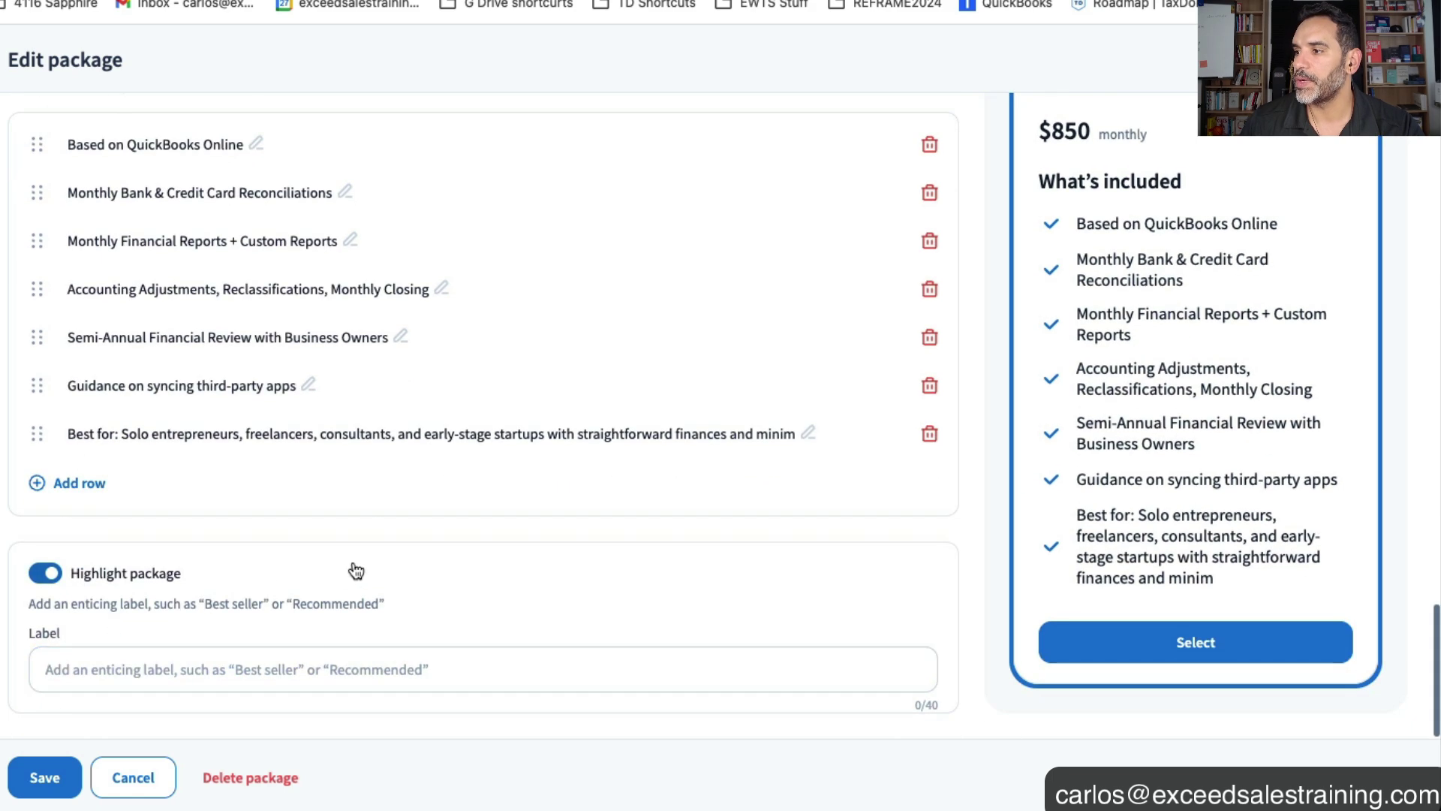
scroll(1043, 558, up, 5)
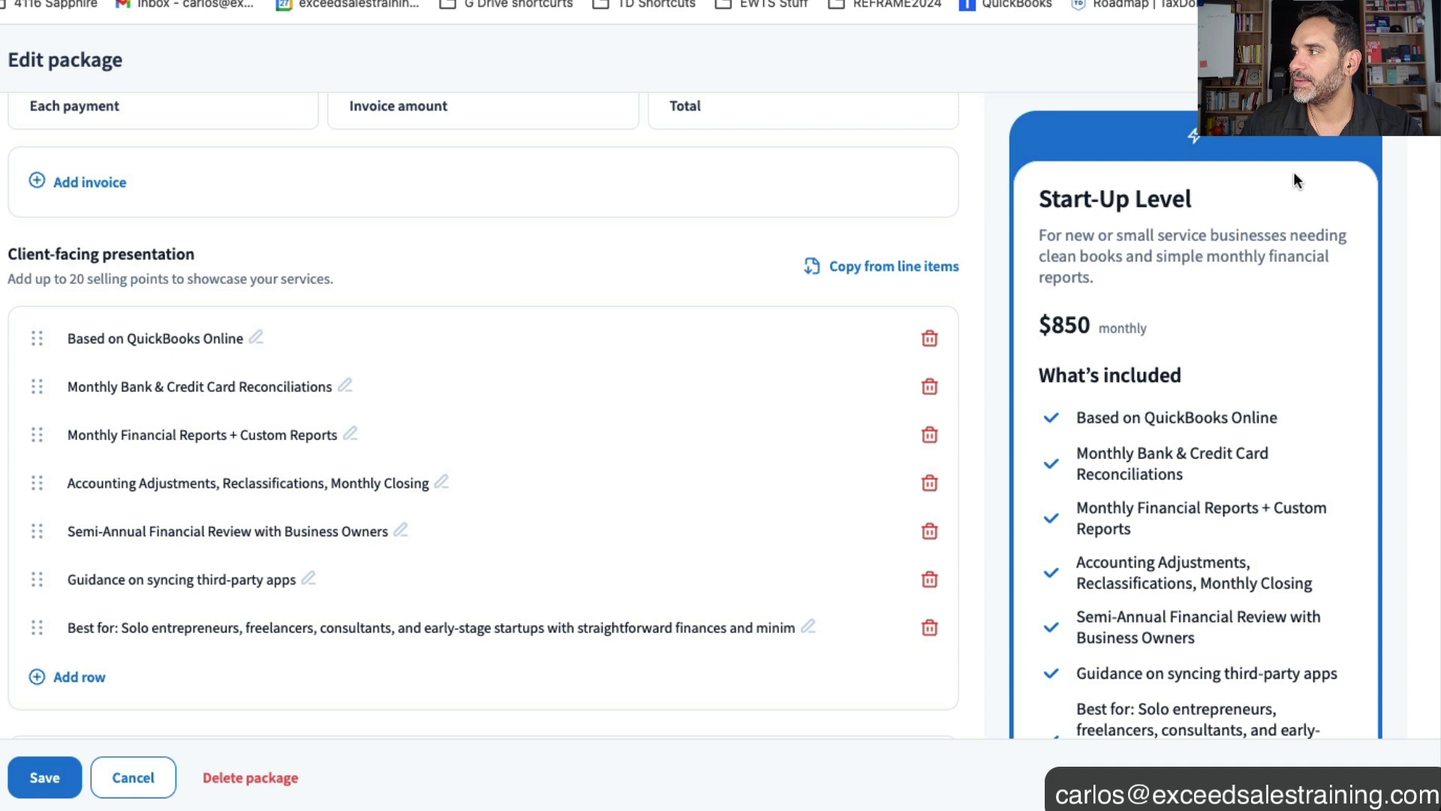
scroll(65, 611, down, 4)
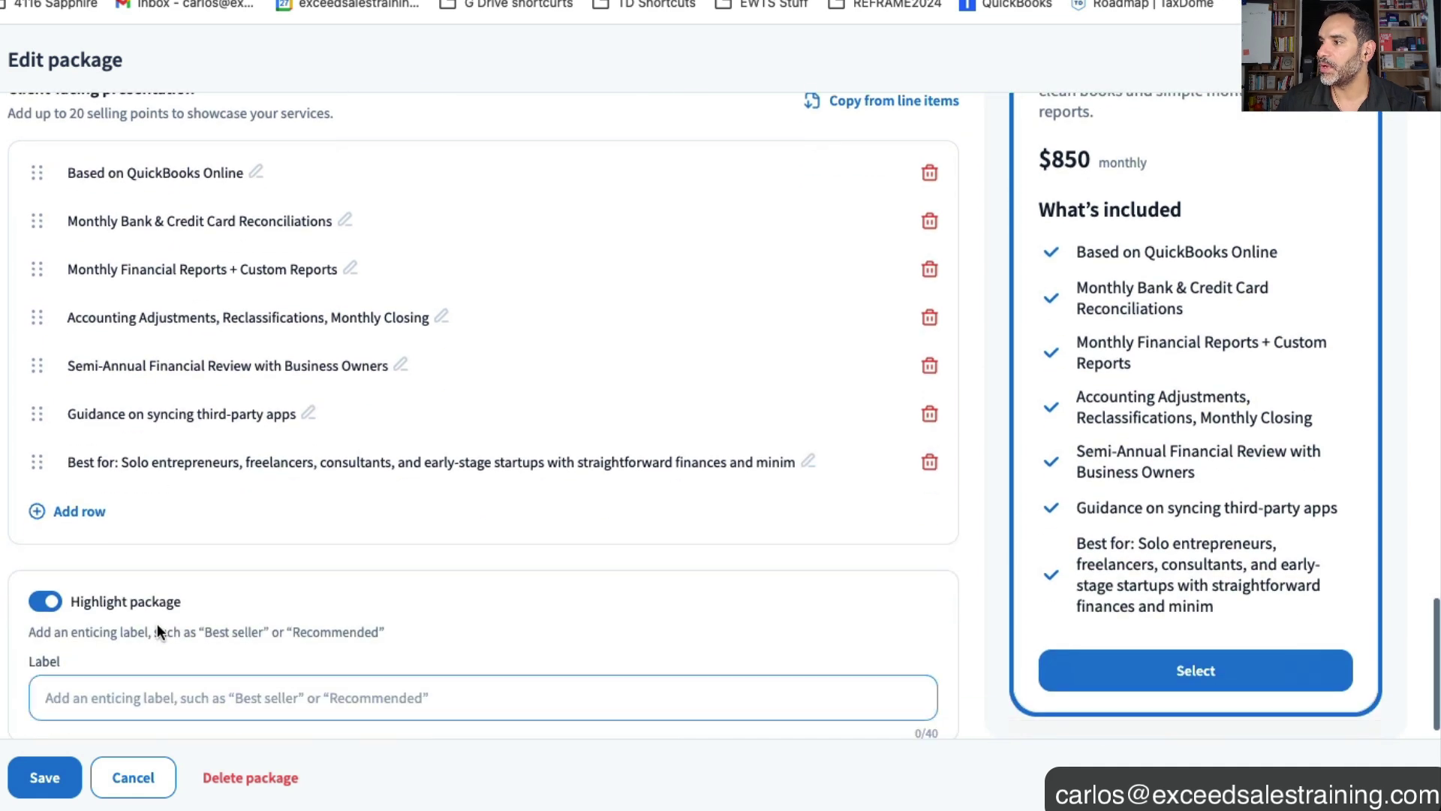
click(158, 687)
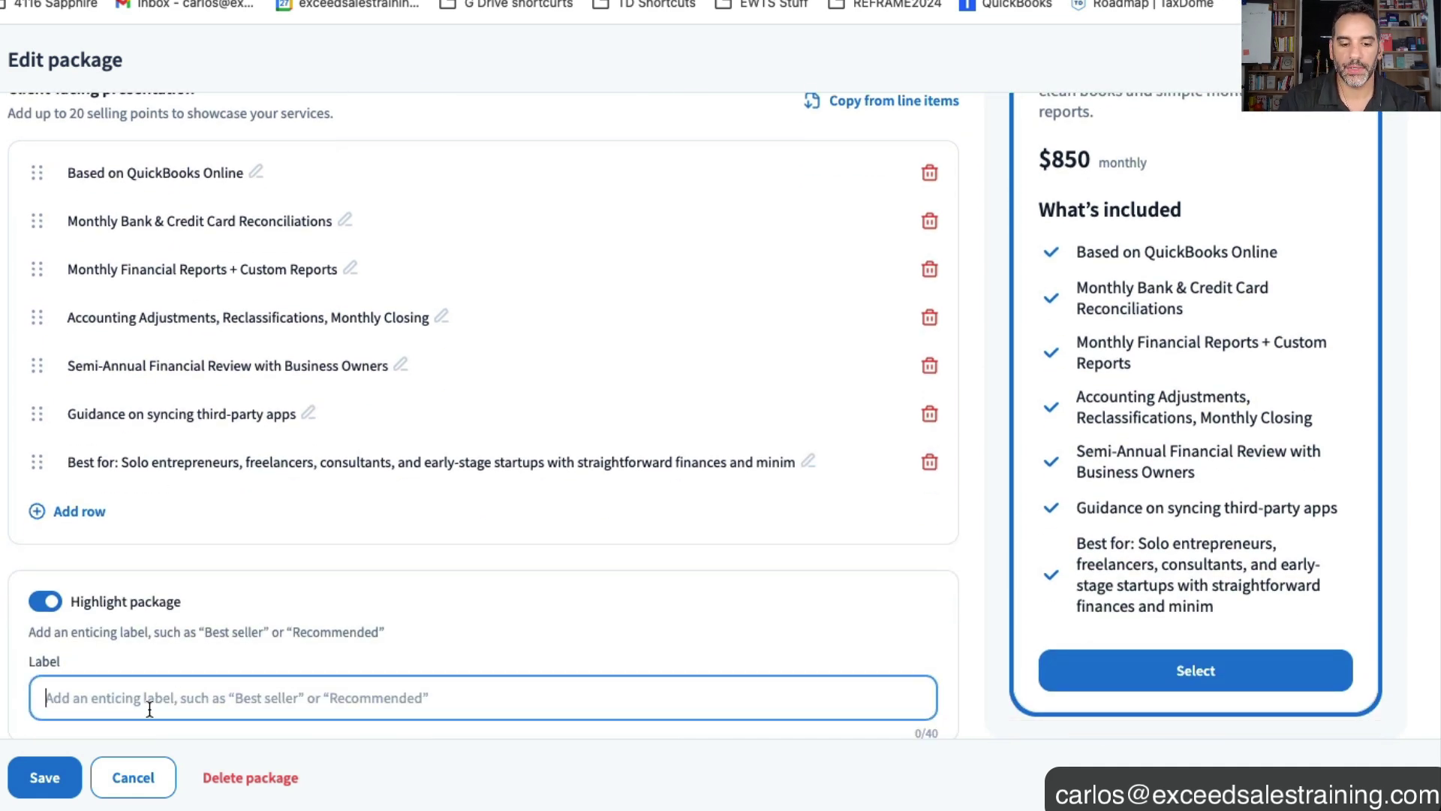
text(Best Seller)
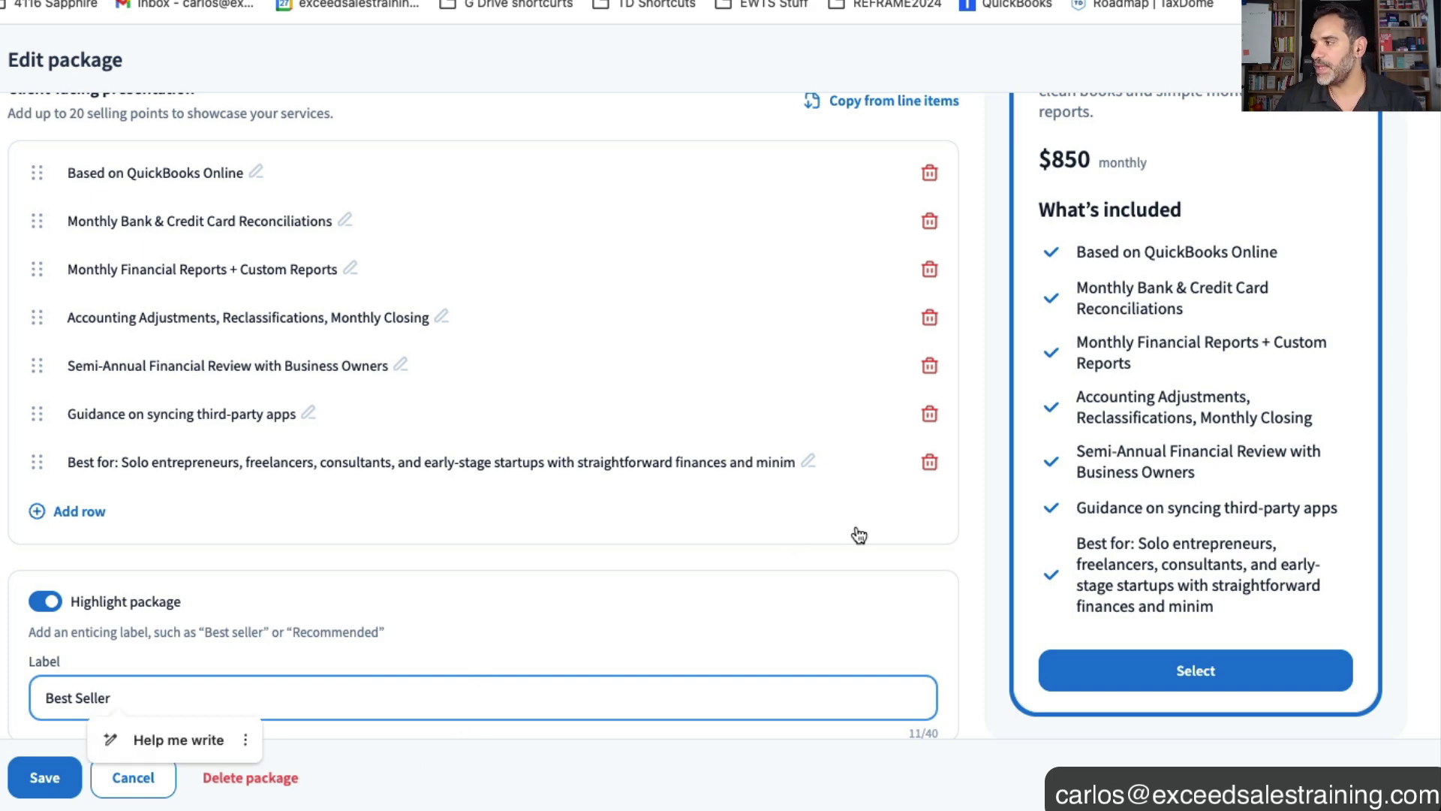
scroll(870, 525, up, 3)
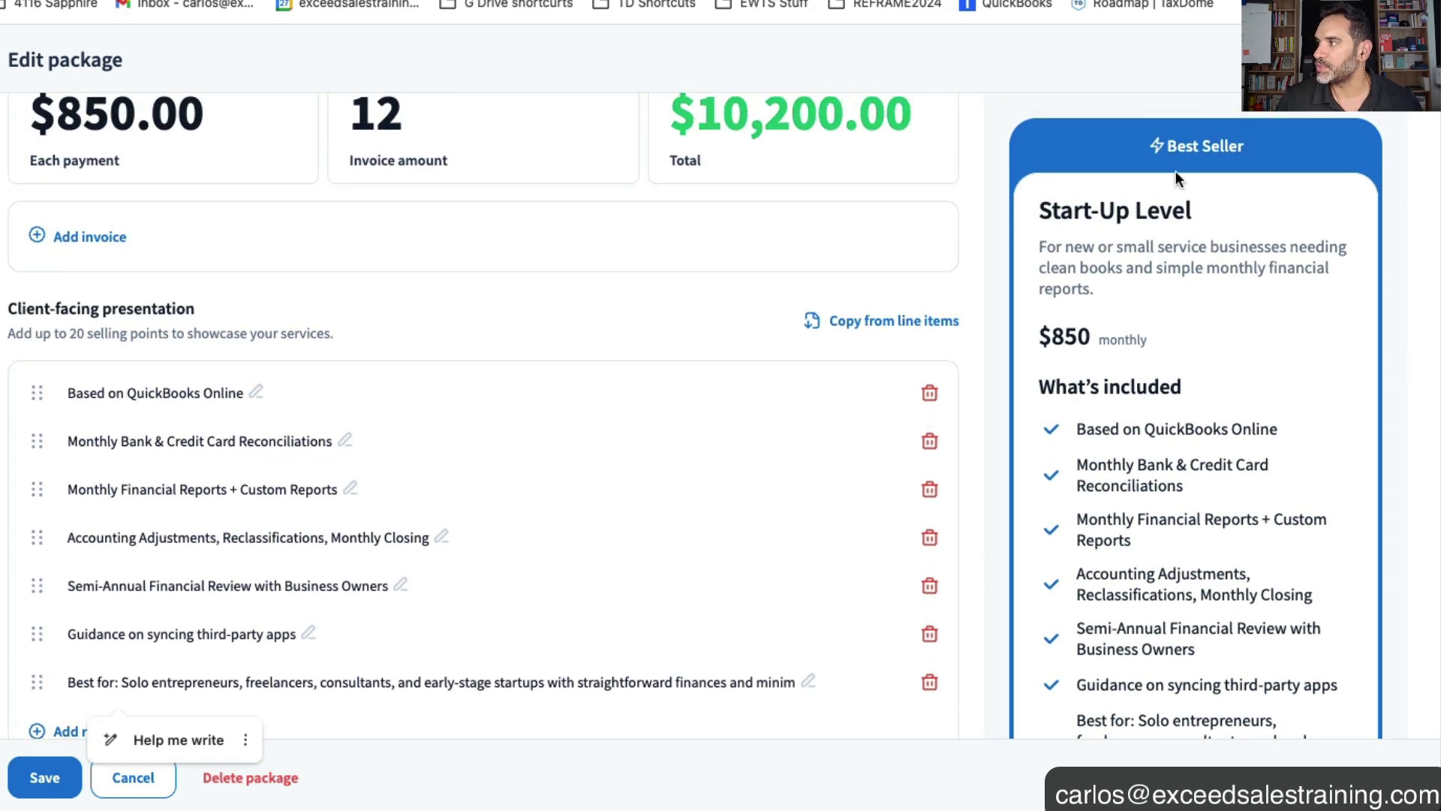
scroll(416, 520, down, 3)
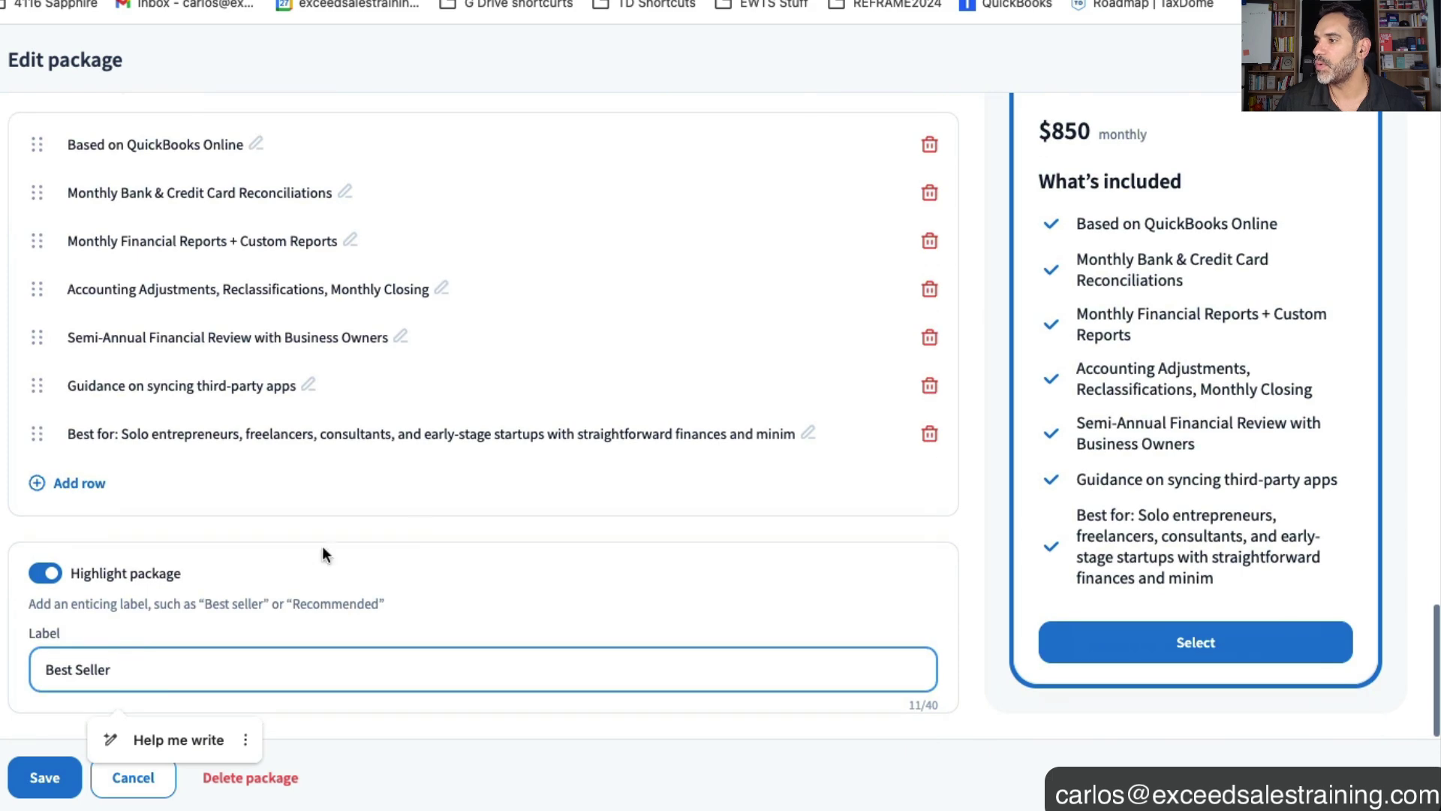
click(52, 581)
scroll(472, 473, up, 7)
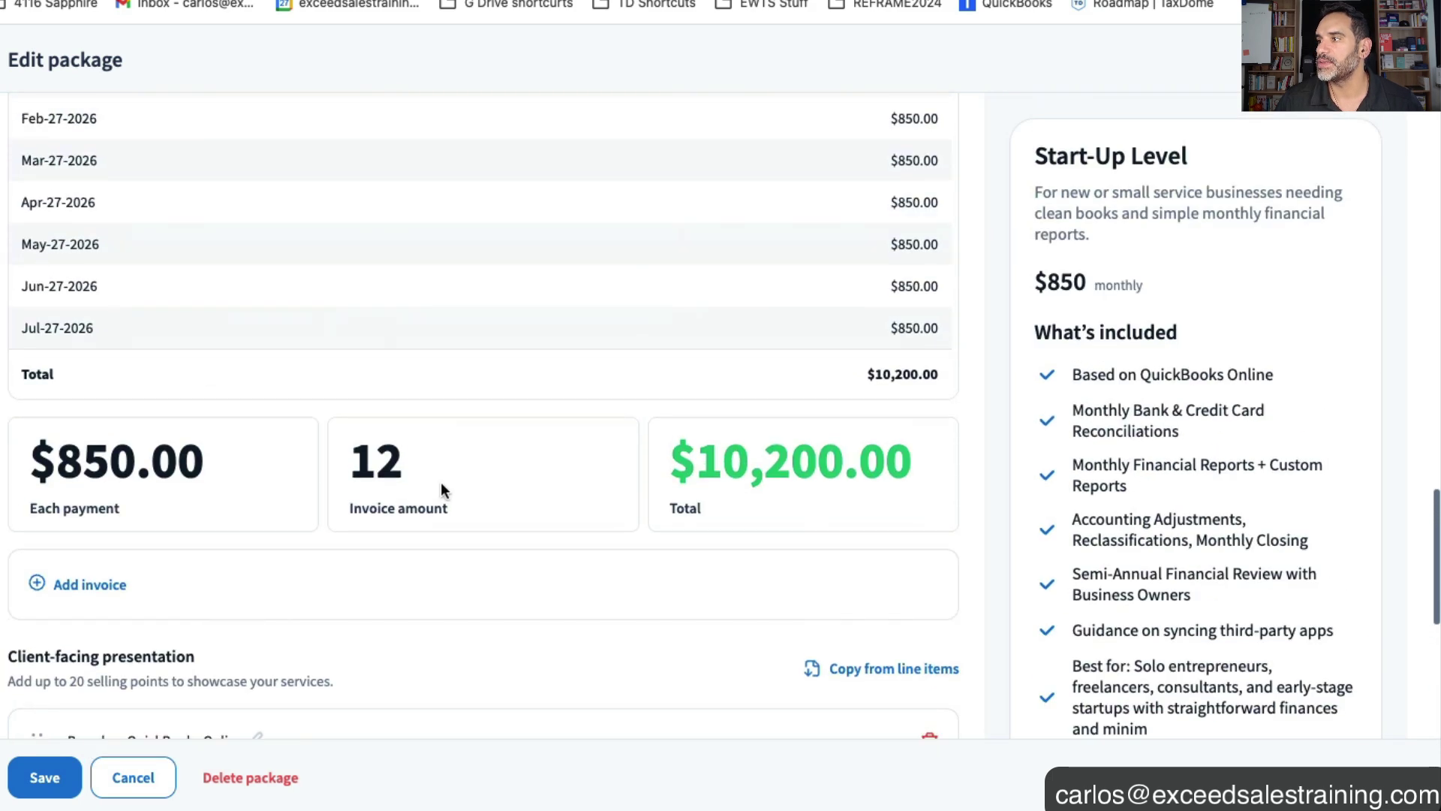
click(45, 775)
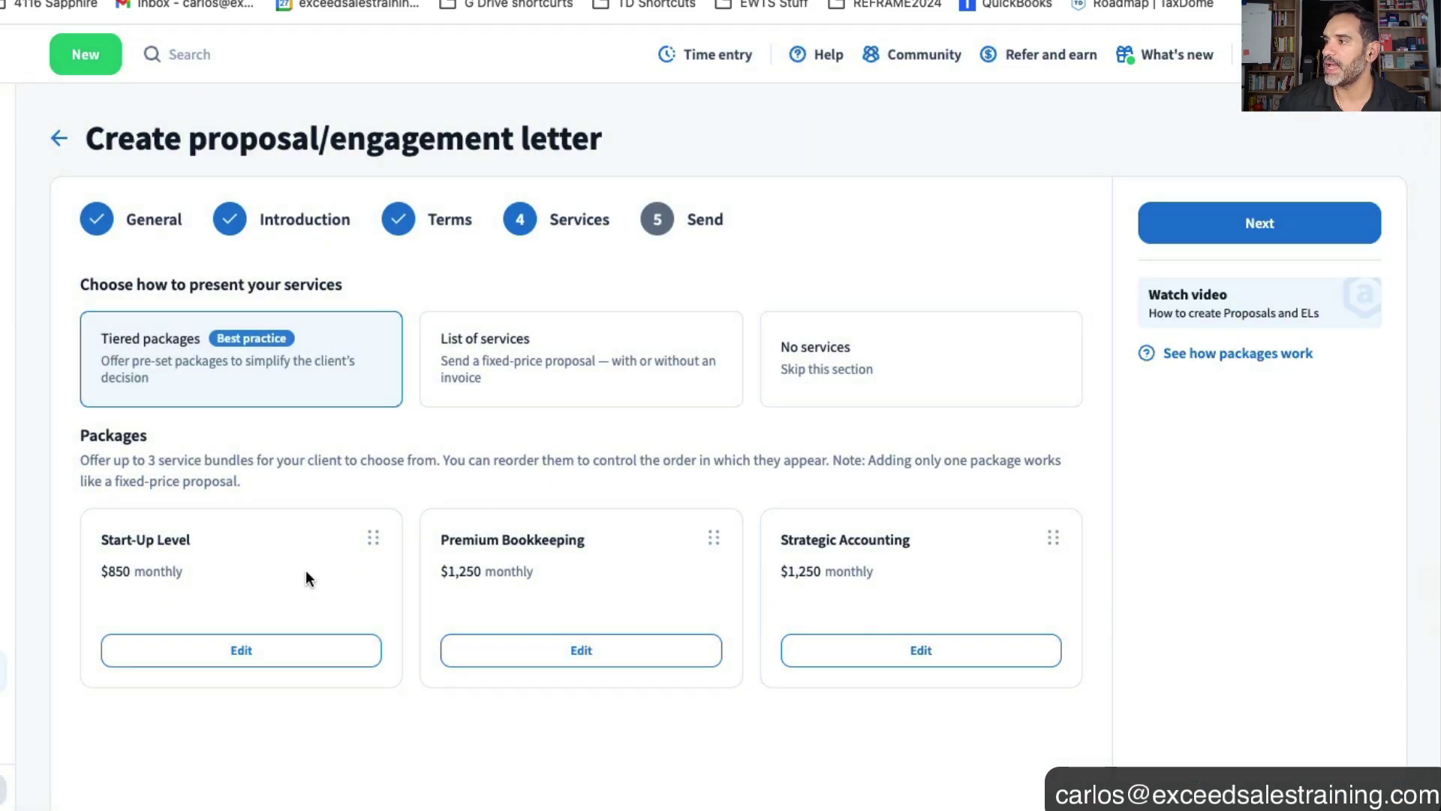
Step: Review the Premium Bookkeeping package's description and features, then save it
click(565, 660)
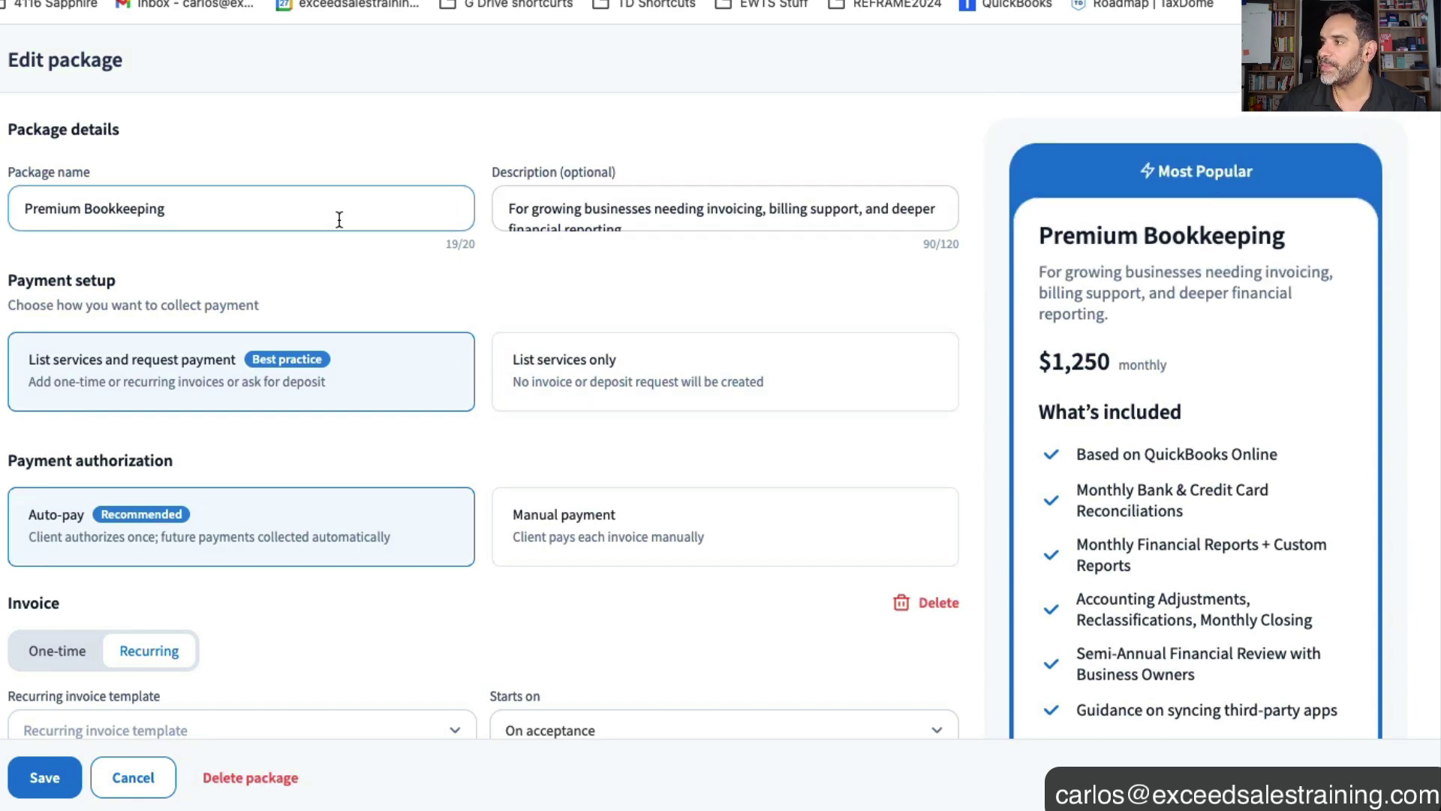
click(541, 209)
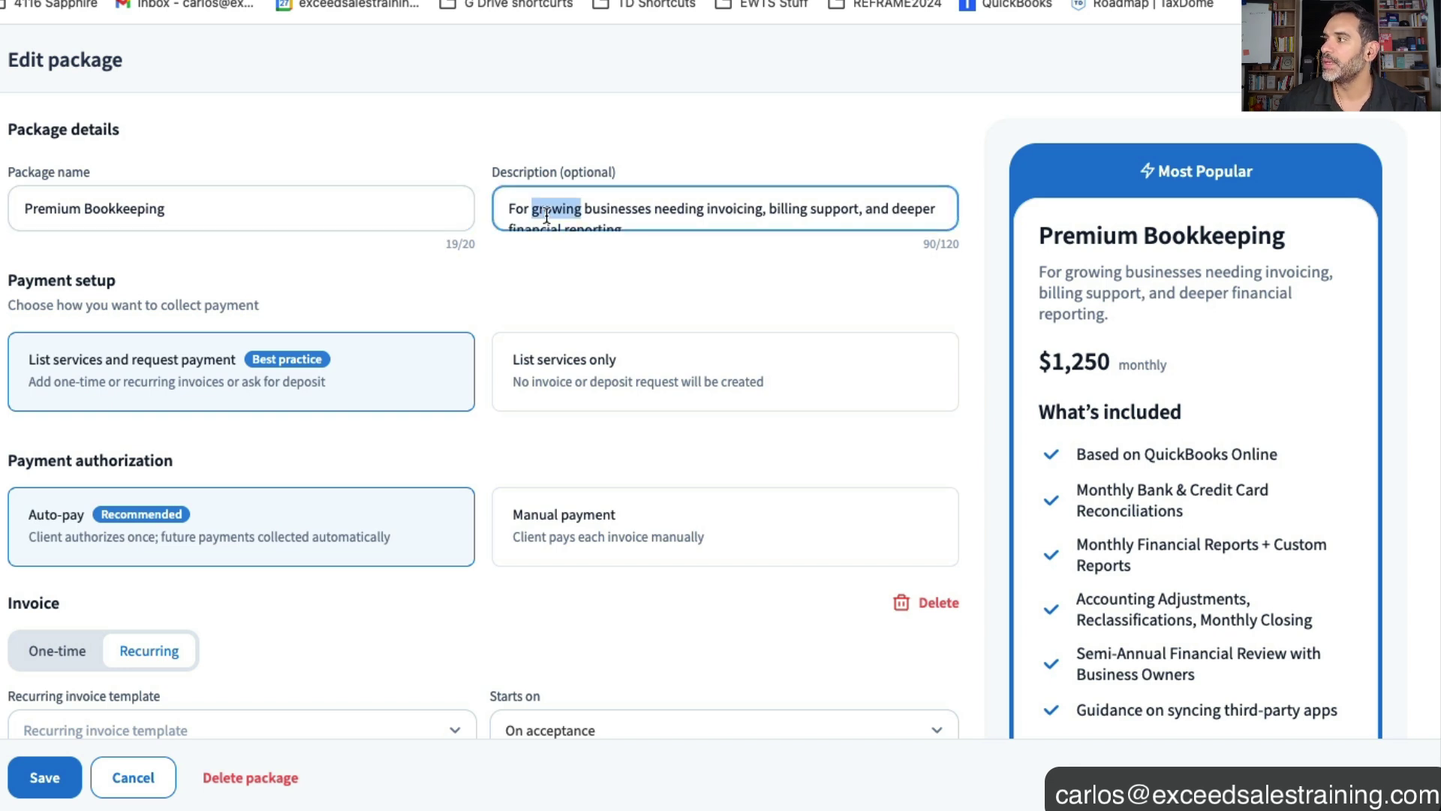
triple_click(551, 209)
click(625, 209)
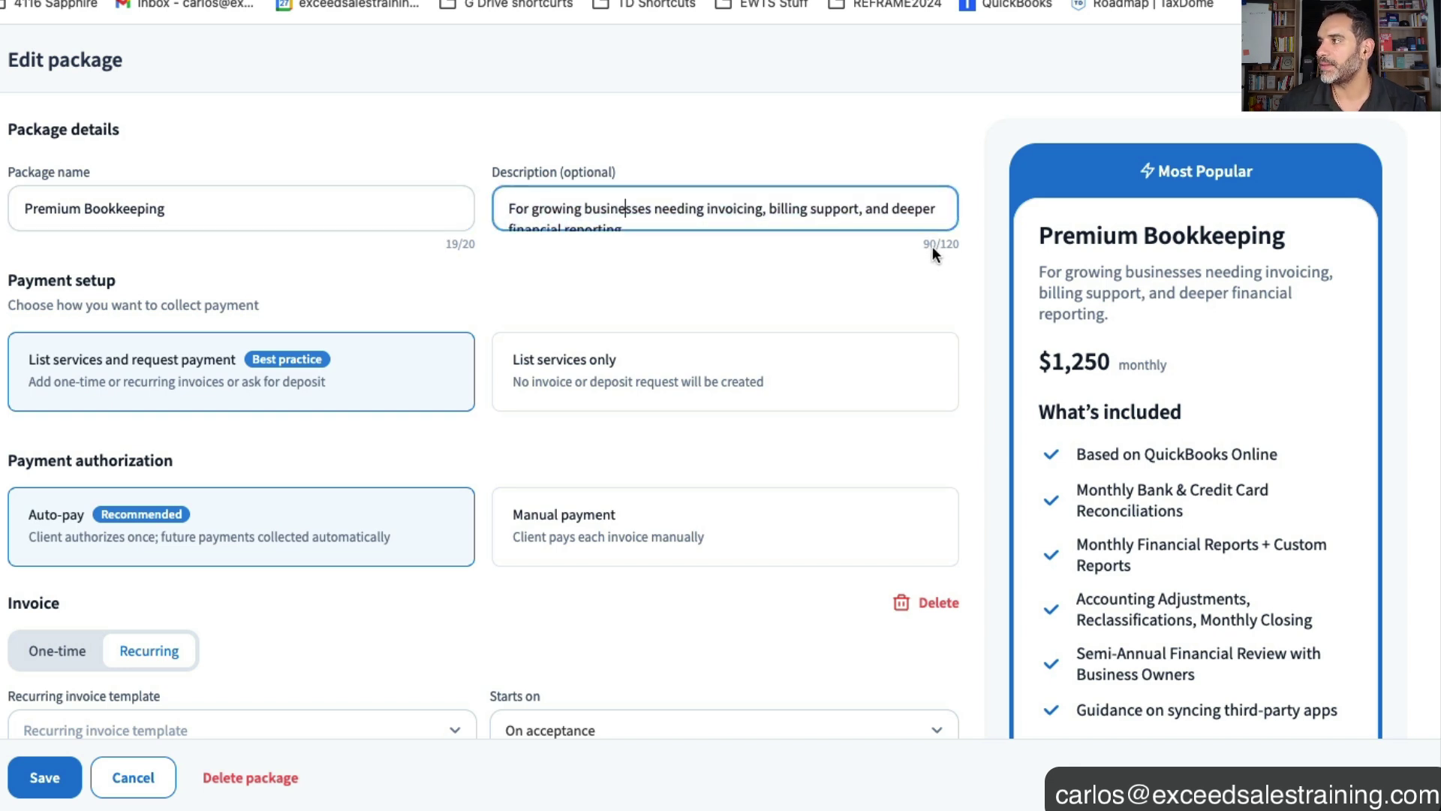
scroll(685, 203, down, 1)
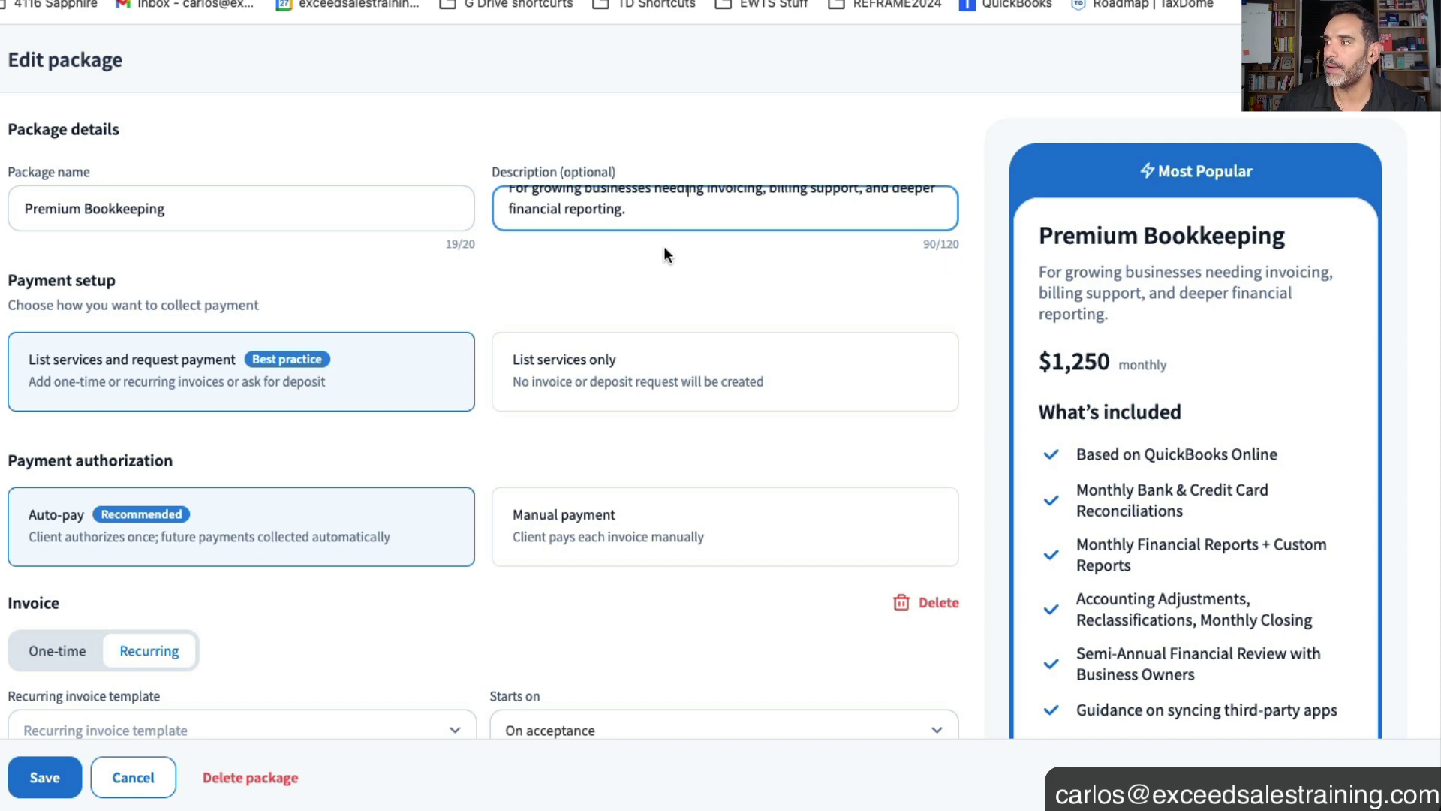
scroll(659, 219, up, 1)
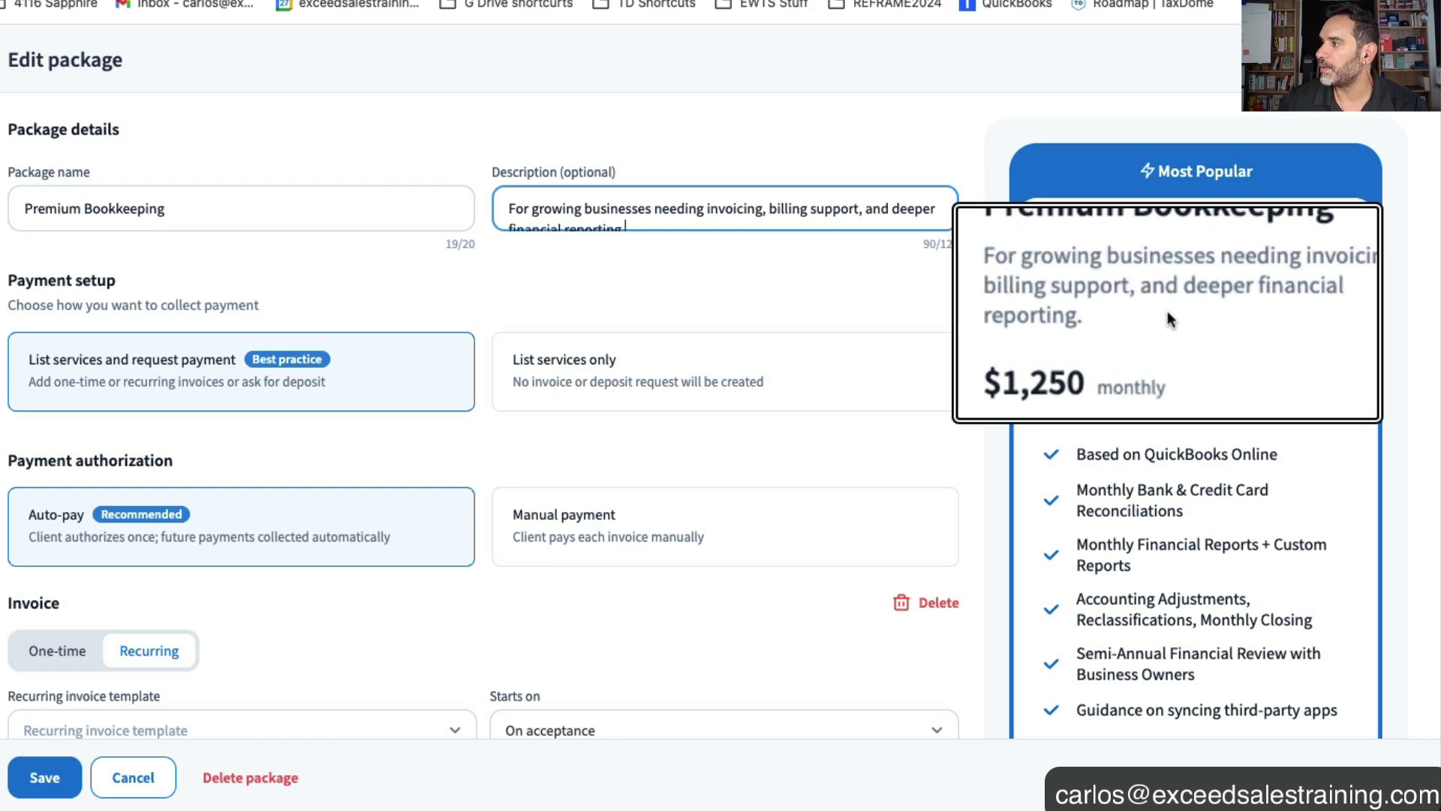
scroll(583, 285, down, 6)
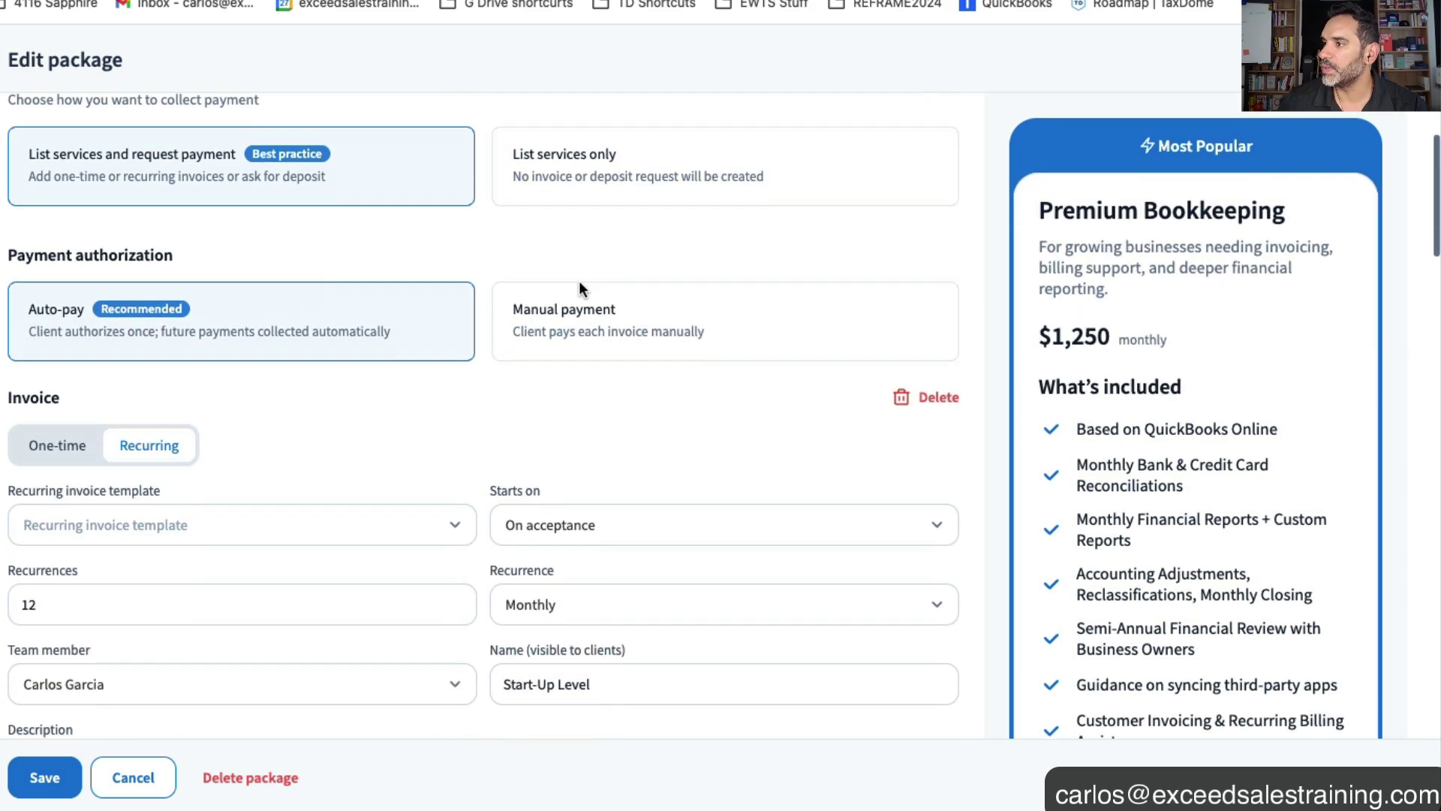
scroll(583, 290, down, 15)
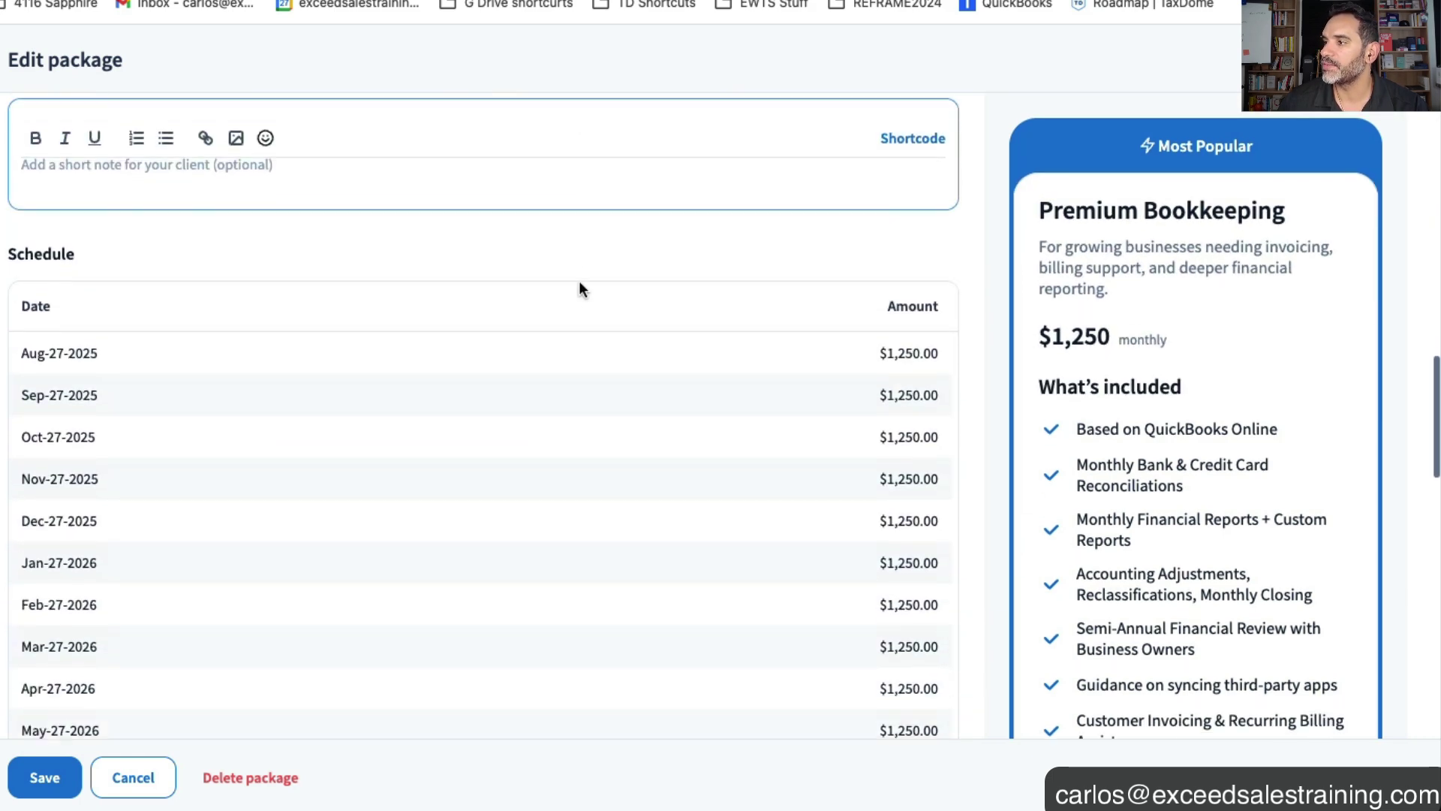
scroll(578, 289, down, 10)
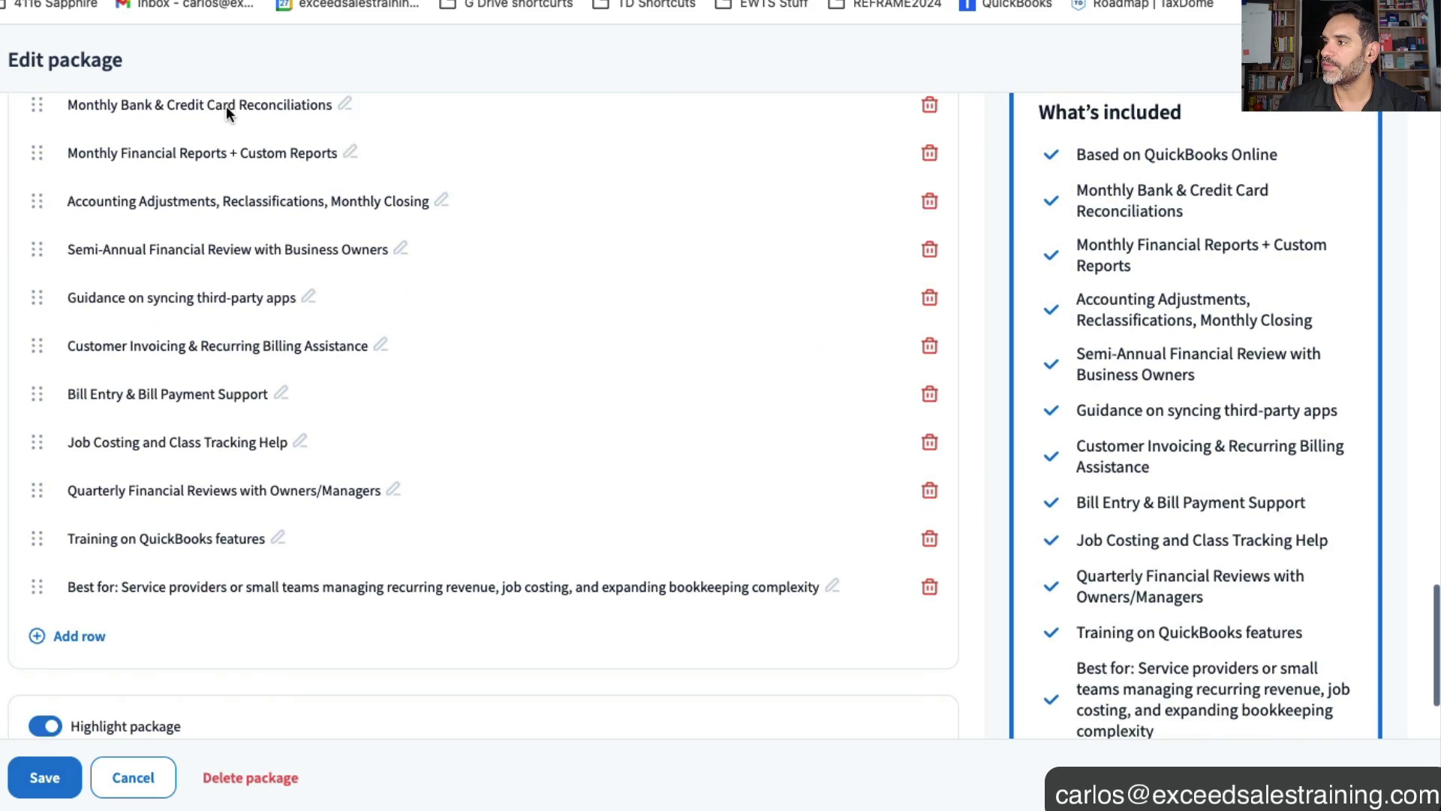
click(44, 776)
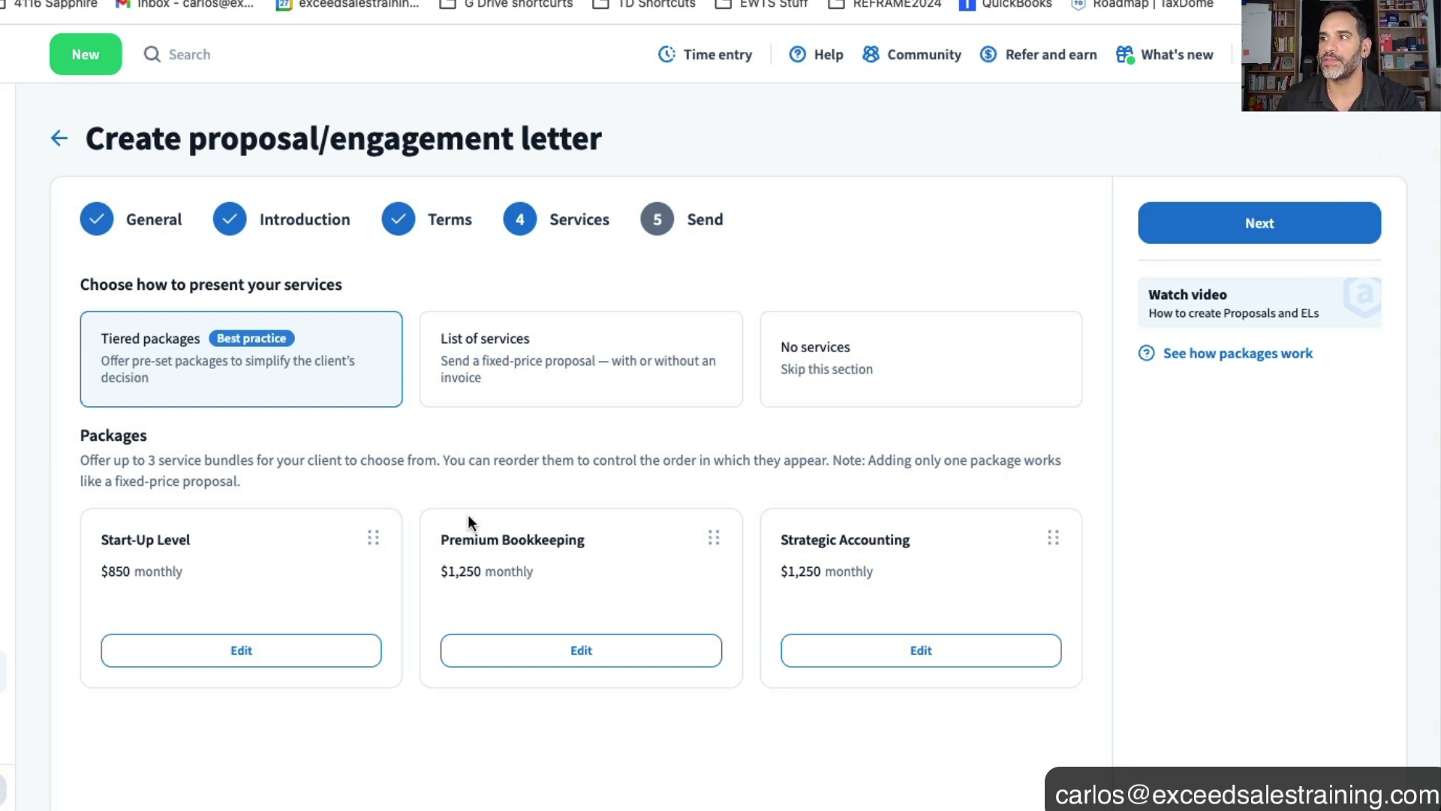
Step: Change the Strategic Accounting package's rate from 1,250.00 to 2,500.00
click(873, 651)
scroll(379, 488, down, 10)
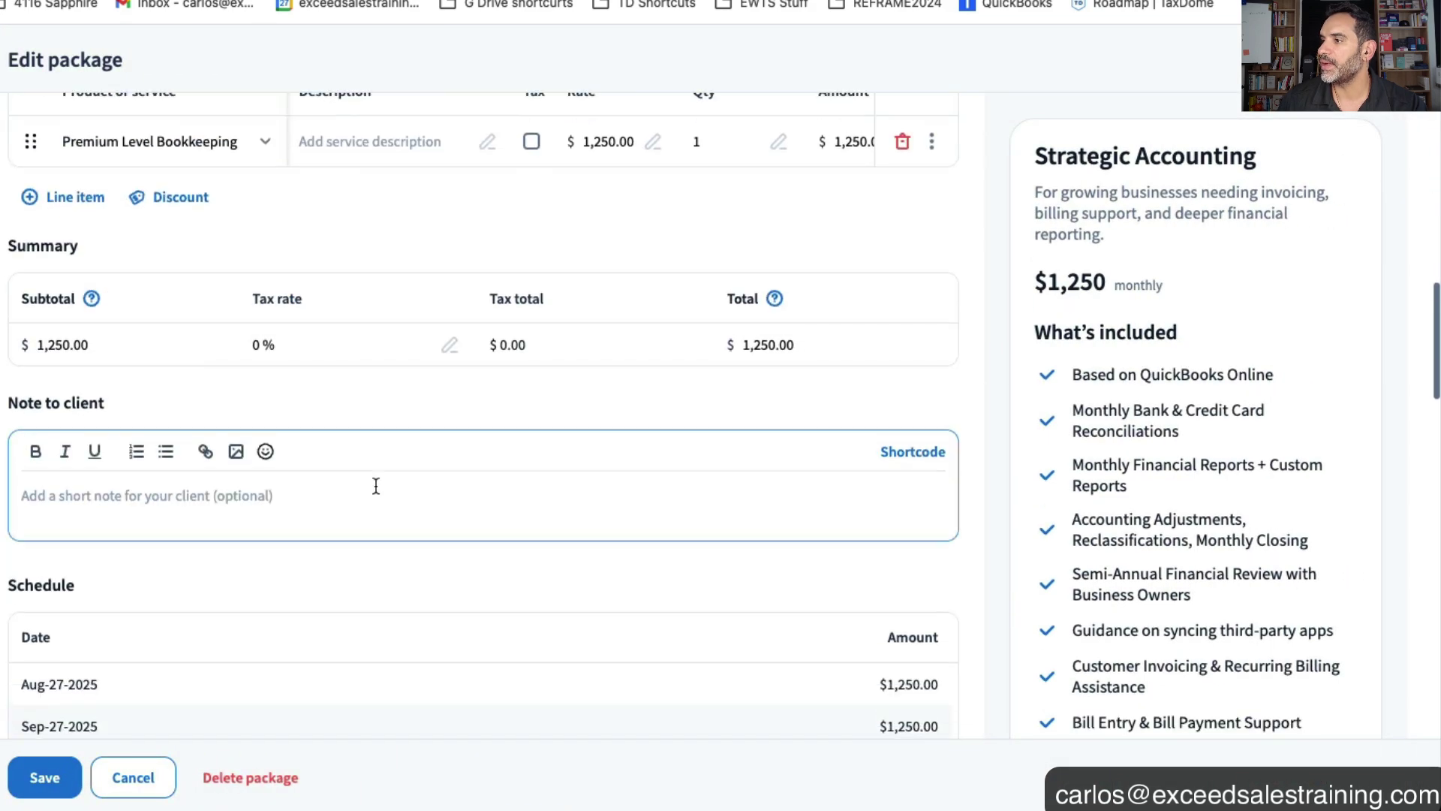
scroll(453, 393, up, 2)
double_click(592, 290)
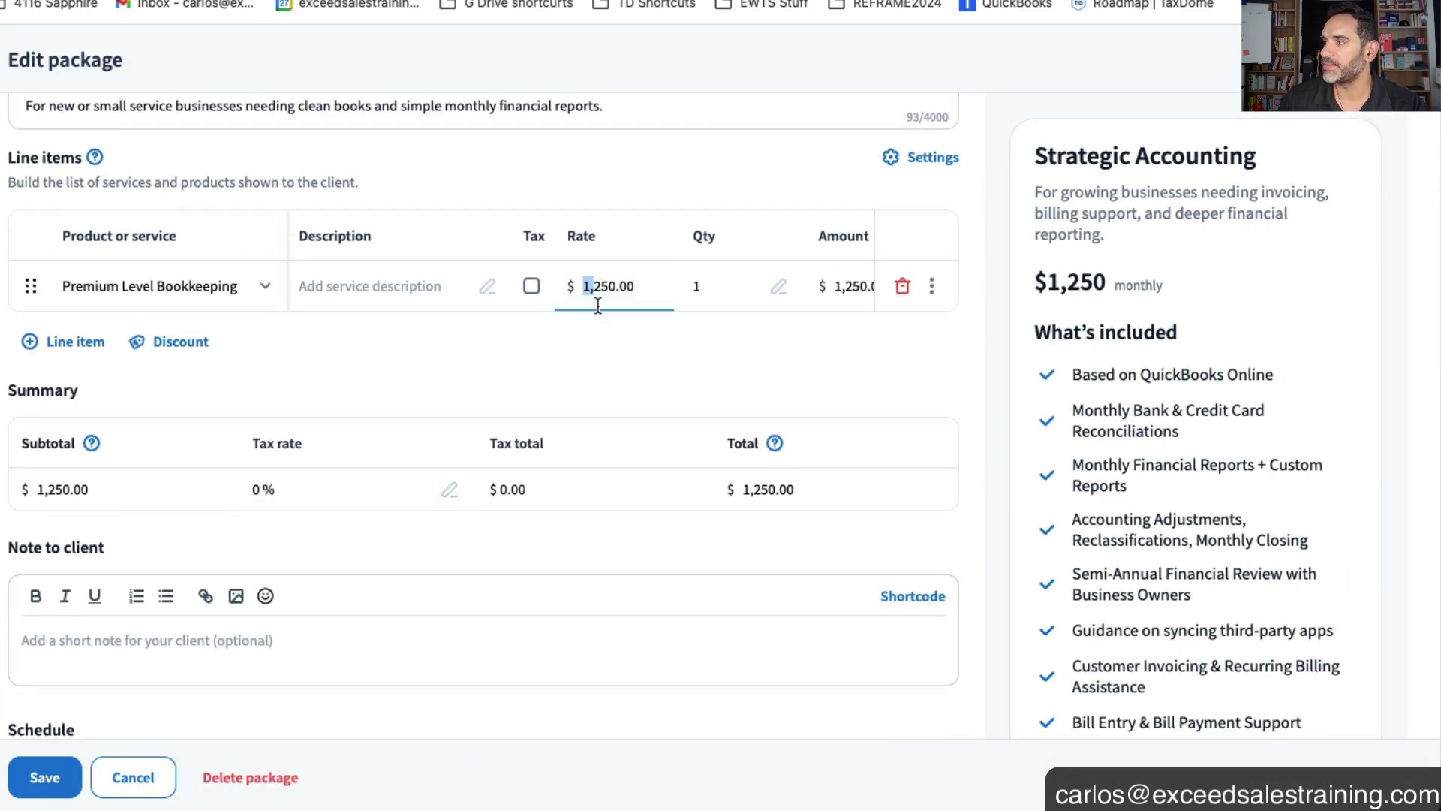
key(Left)
key(BackSpace)
text(2)
key(Delete)
text(0)
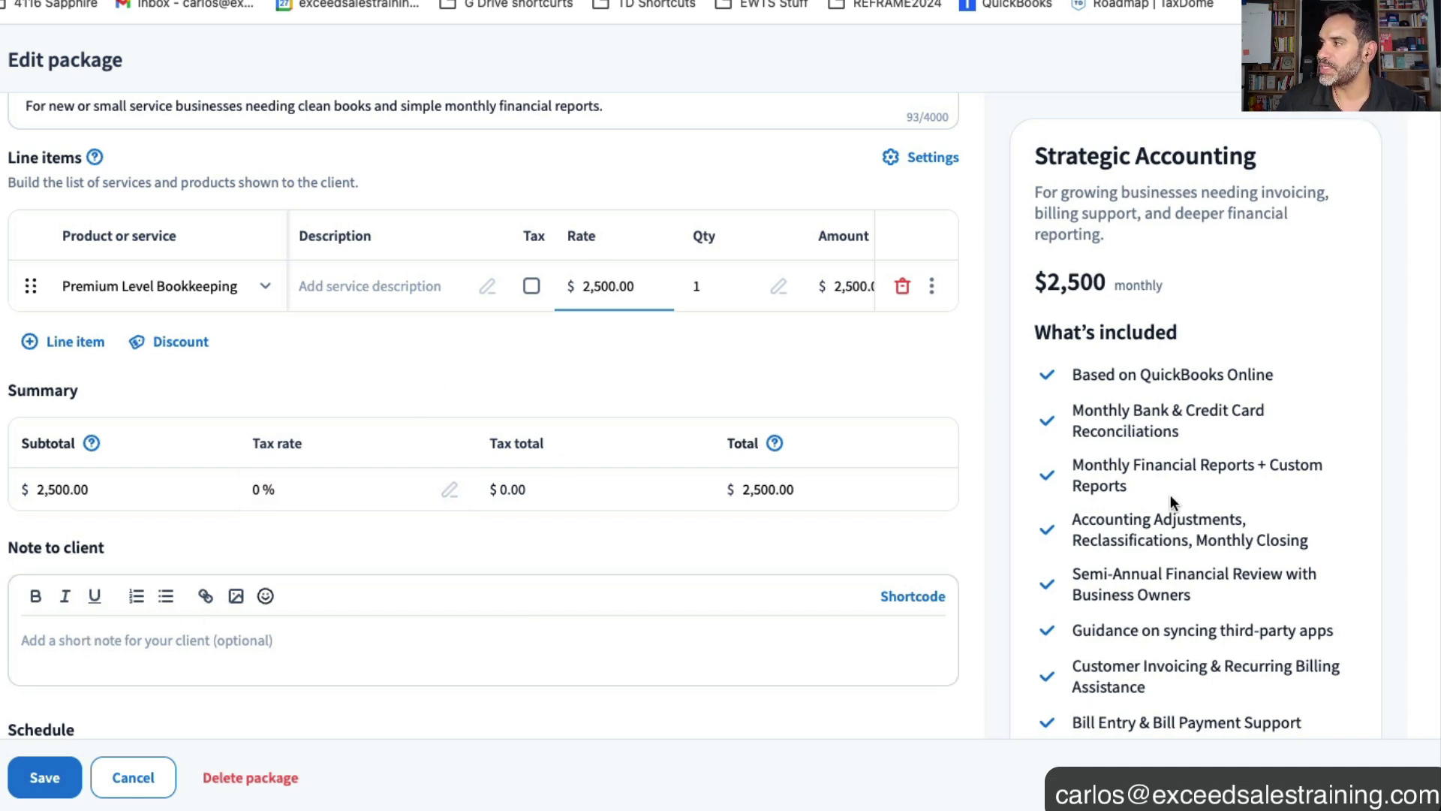
Step: Check the feature list and save Strategic Accounting at $2,500 monthly
scroll(1170, 493, down, 15)
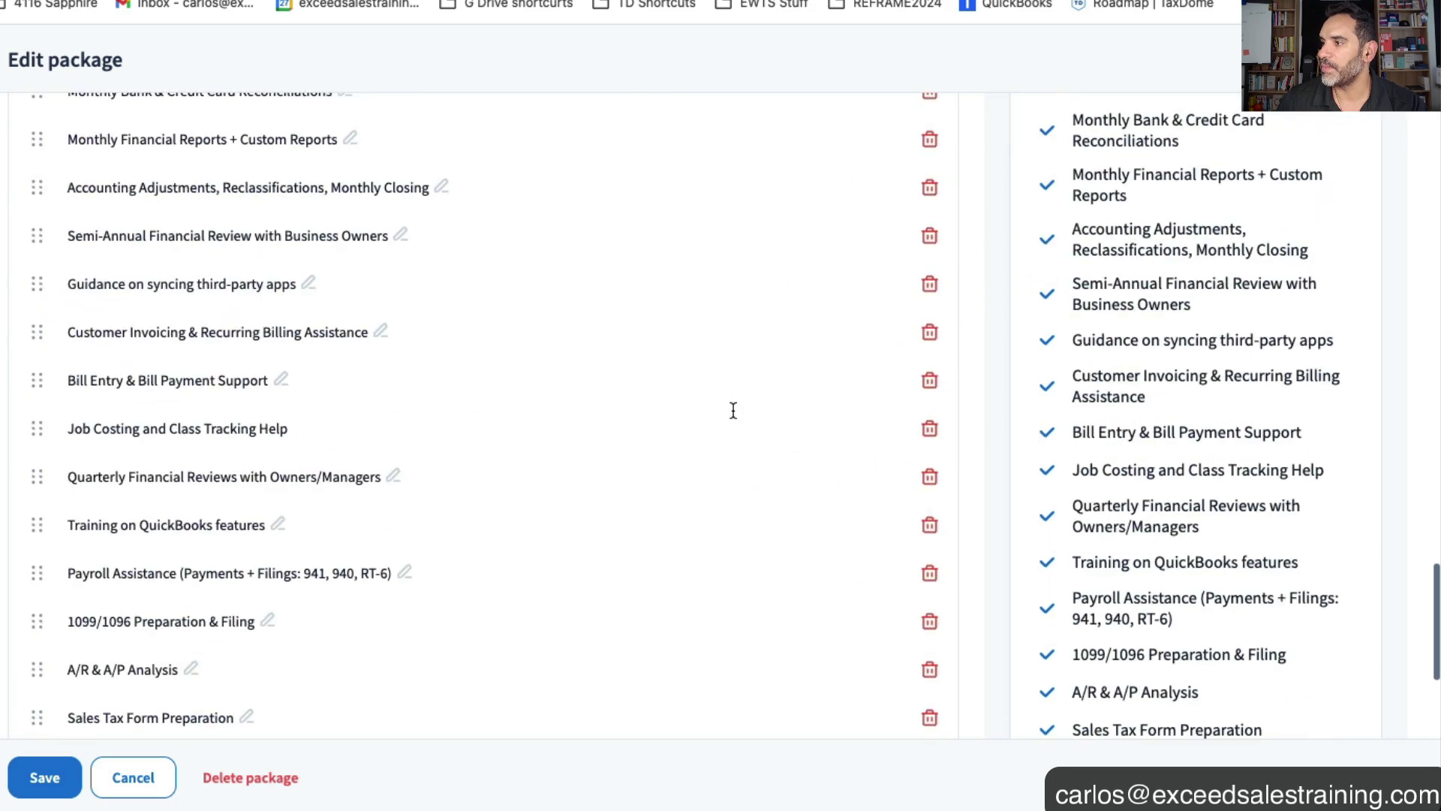
scroll(623, 364, down, 4)
scroll(623, 364, up, 4)
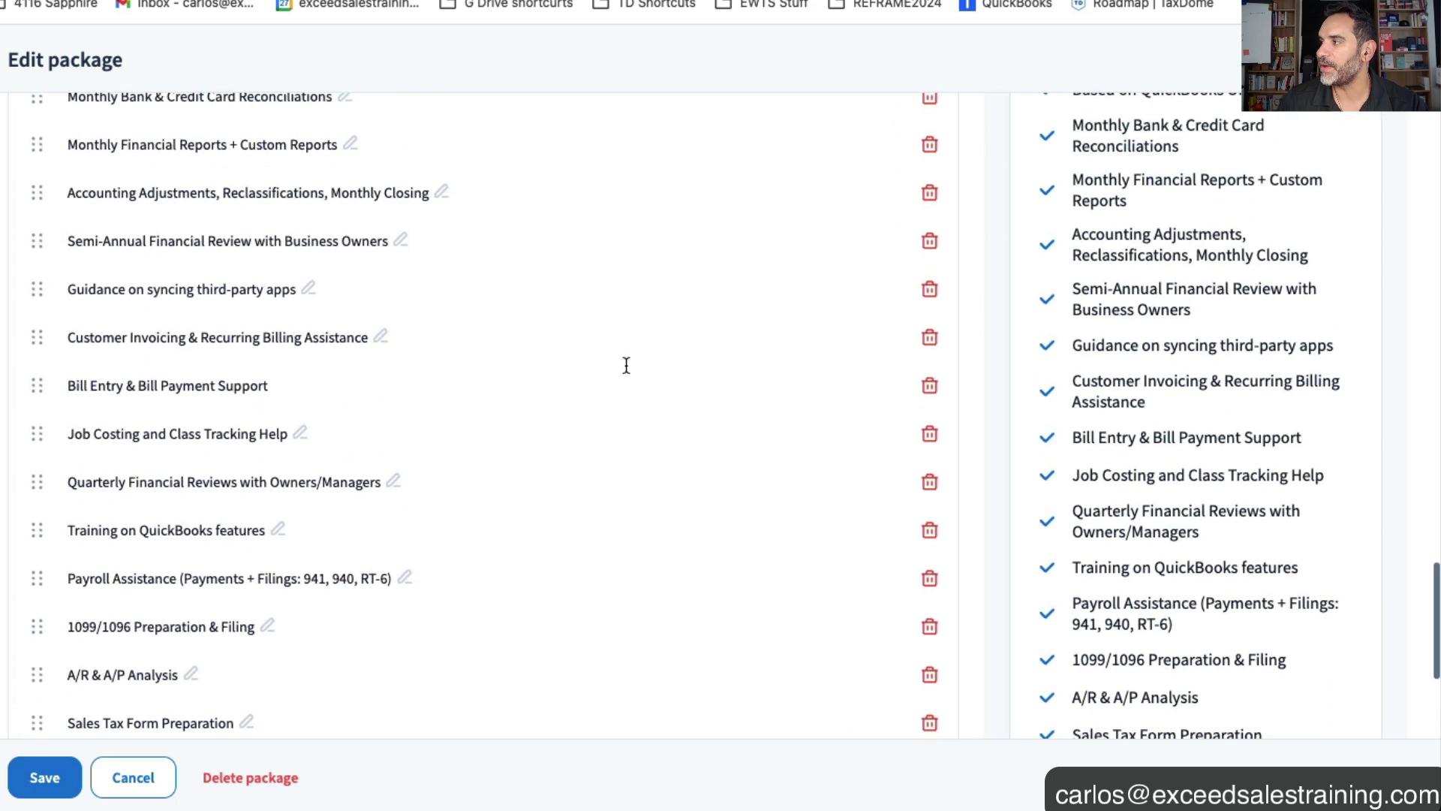
scroll(653, 383, up, 3)
scroll(686, 405, down, 5)
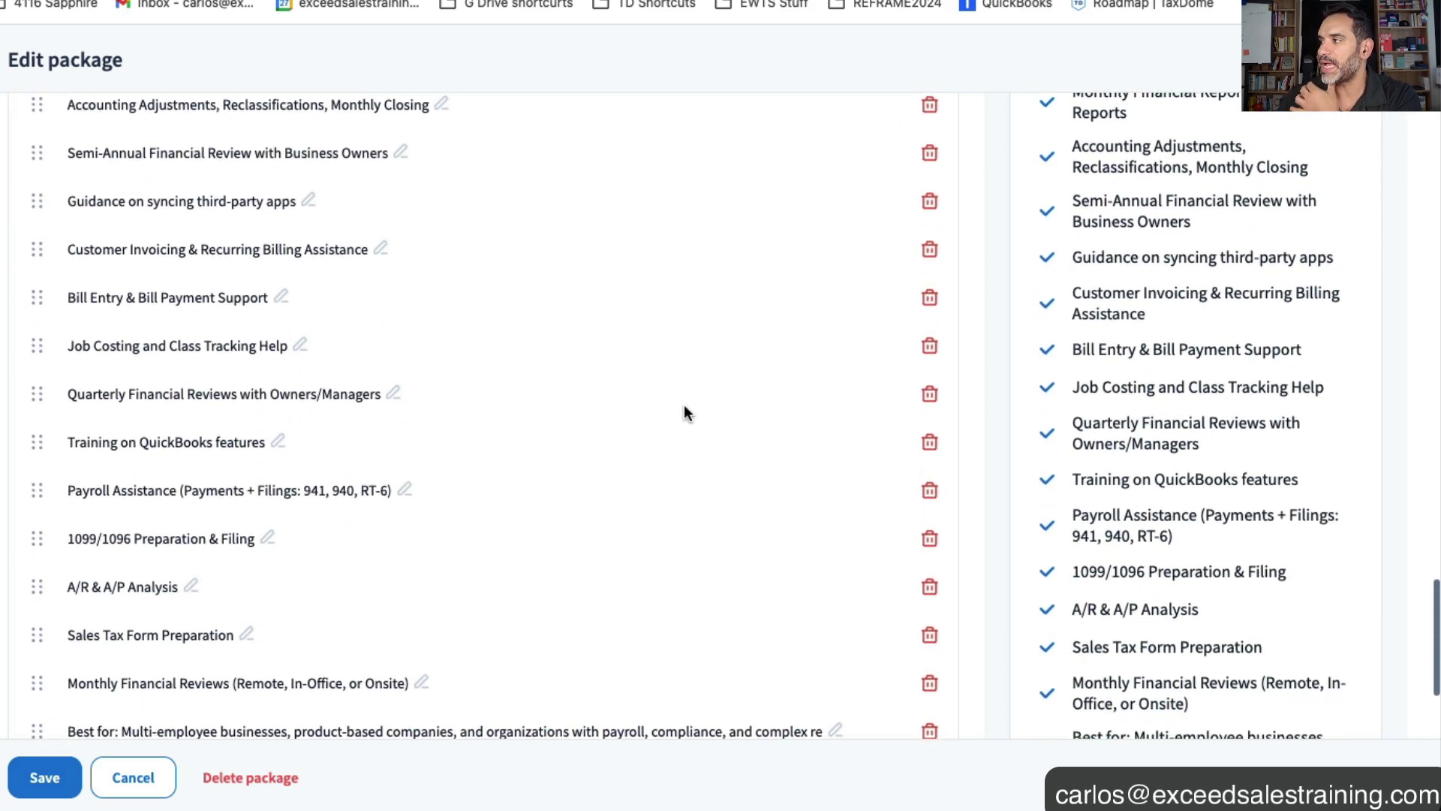
scroll(685, 409, down, 4)
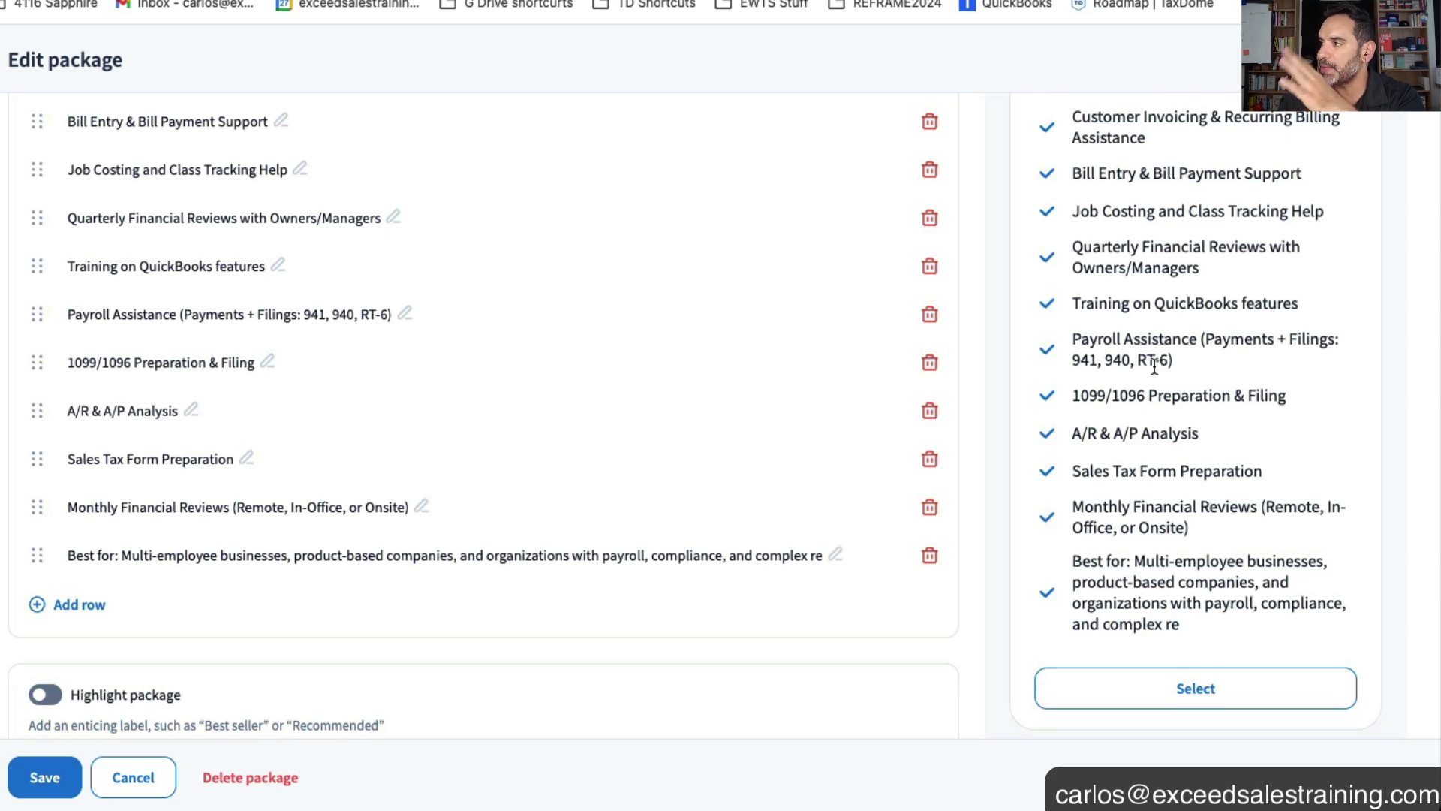
scroll(1186, 430, up, 2)
scroll(1186, 429, down, 2)
scroll(1186, 429, up, 4)
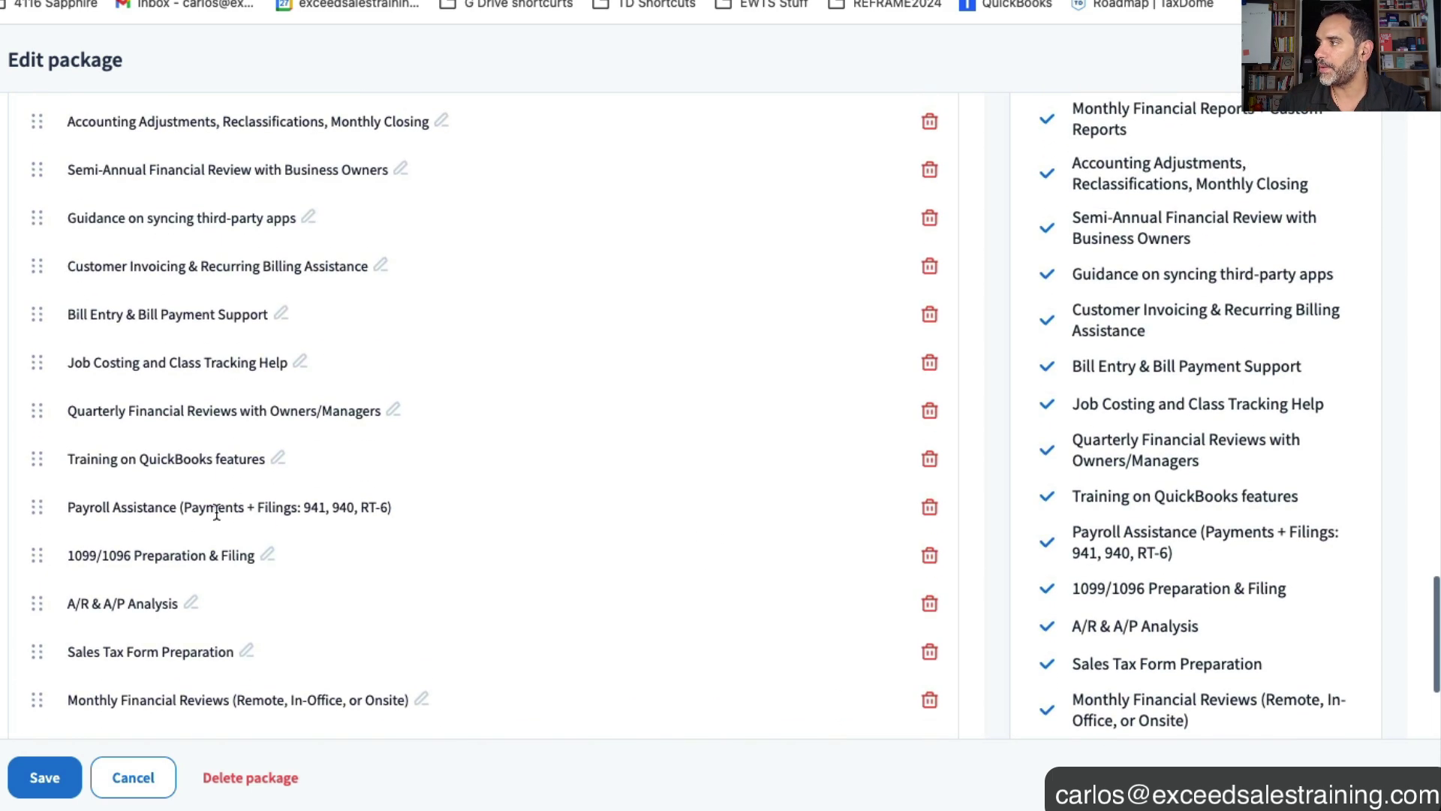
click(46, 780)
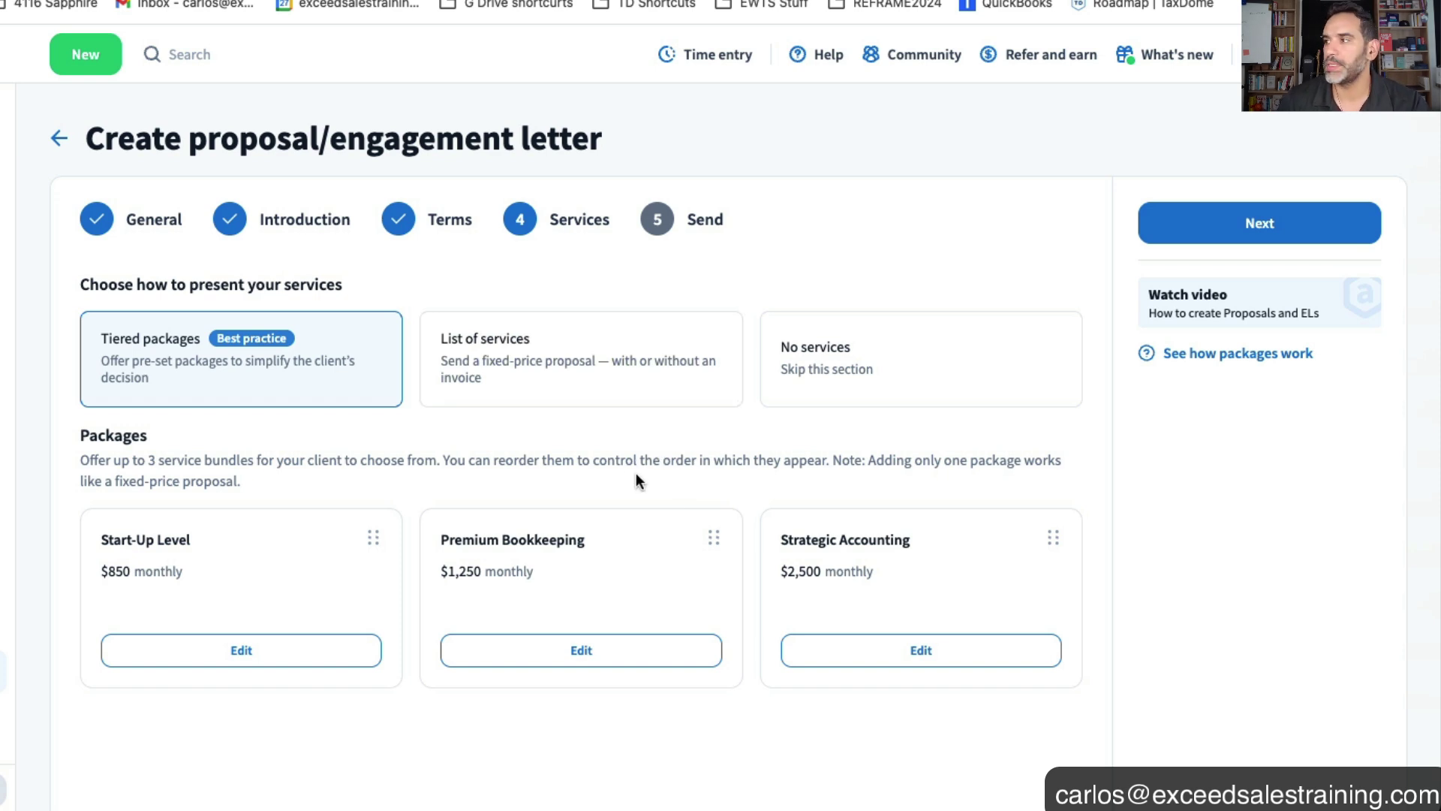
scroll(636, 474, down, 2)
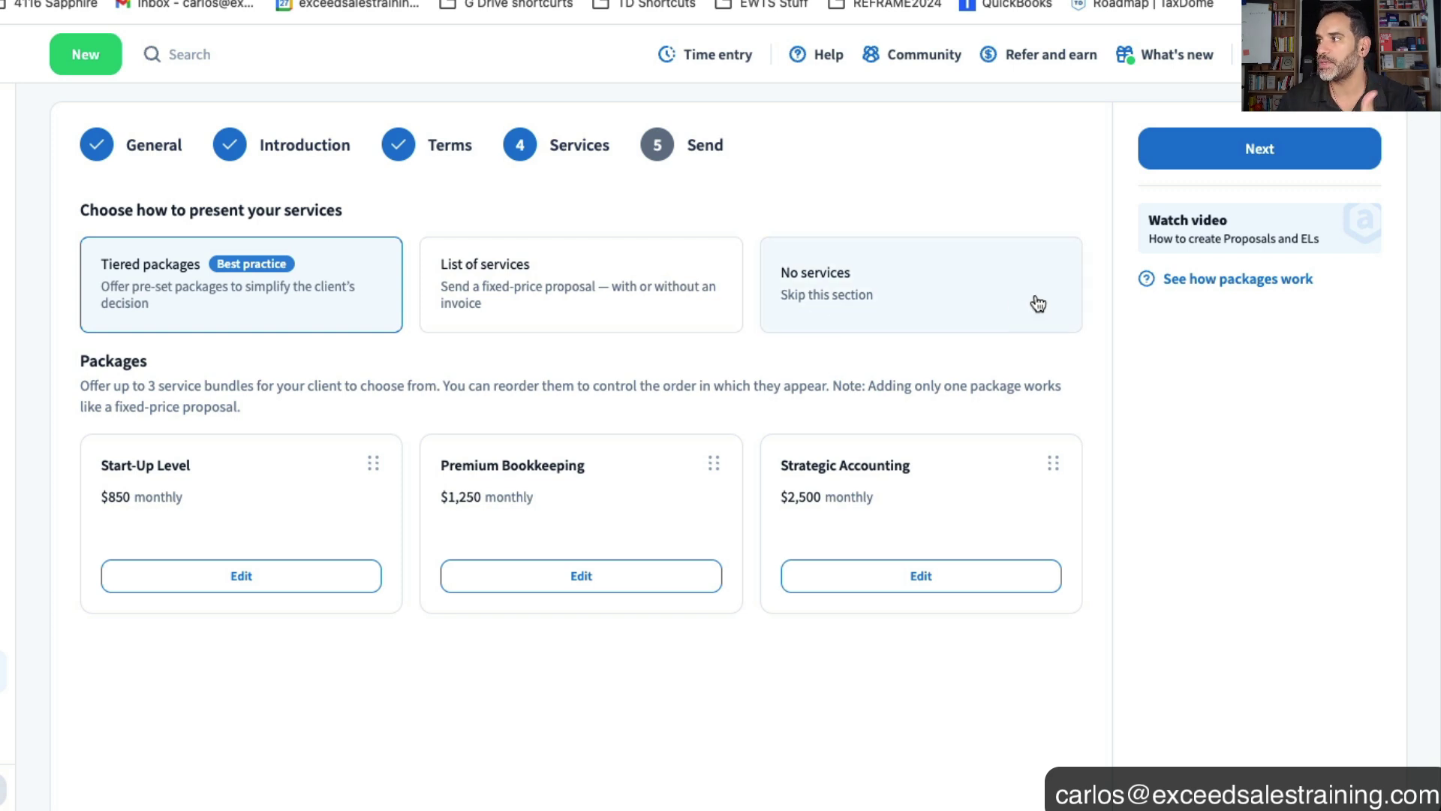
Step: Advance to the Send step and review payment methods, the custom client email and reminders
click(1248, 160)
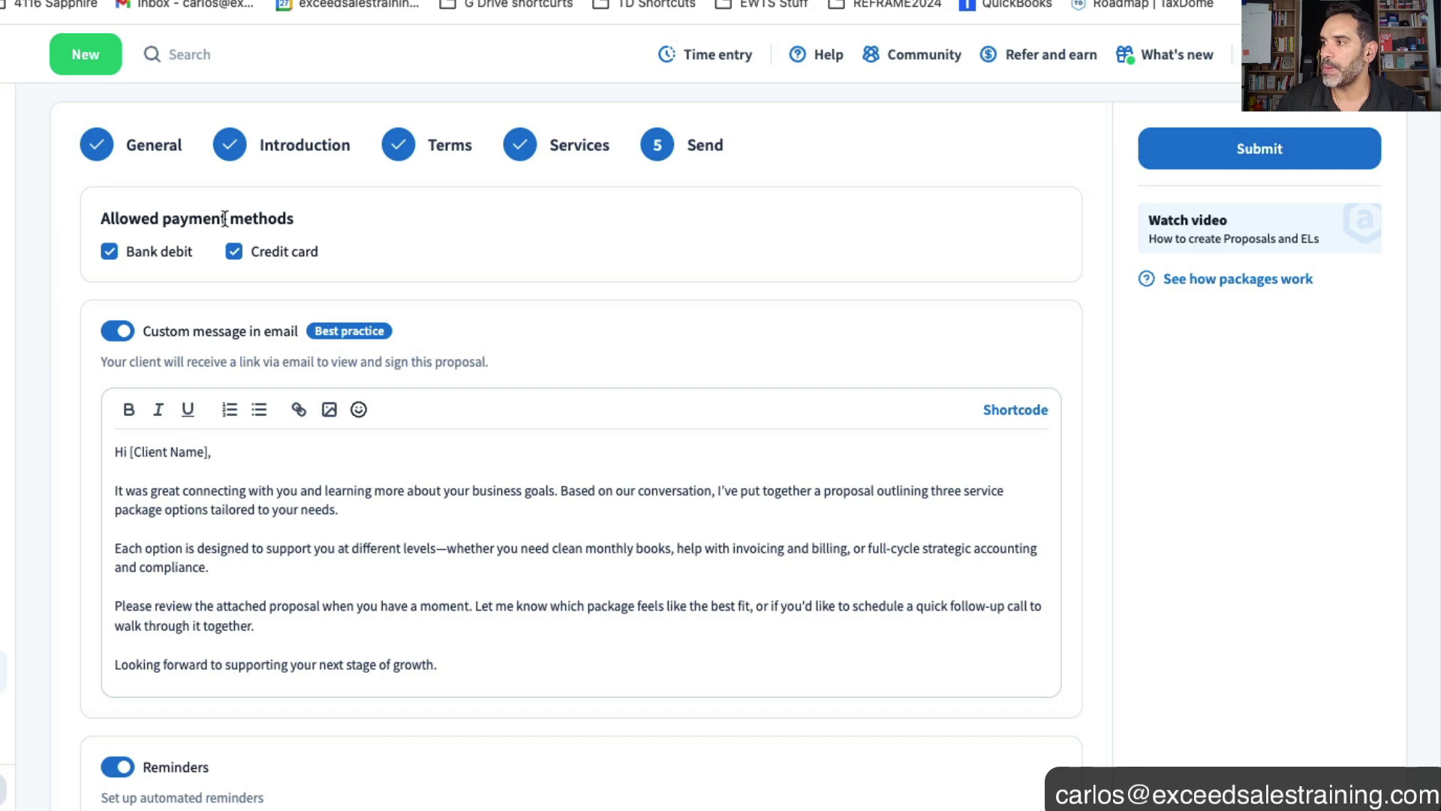
scroll(325, 457, down, 3)
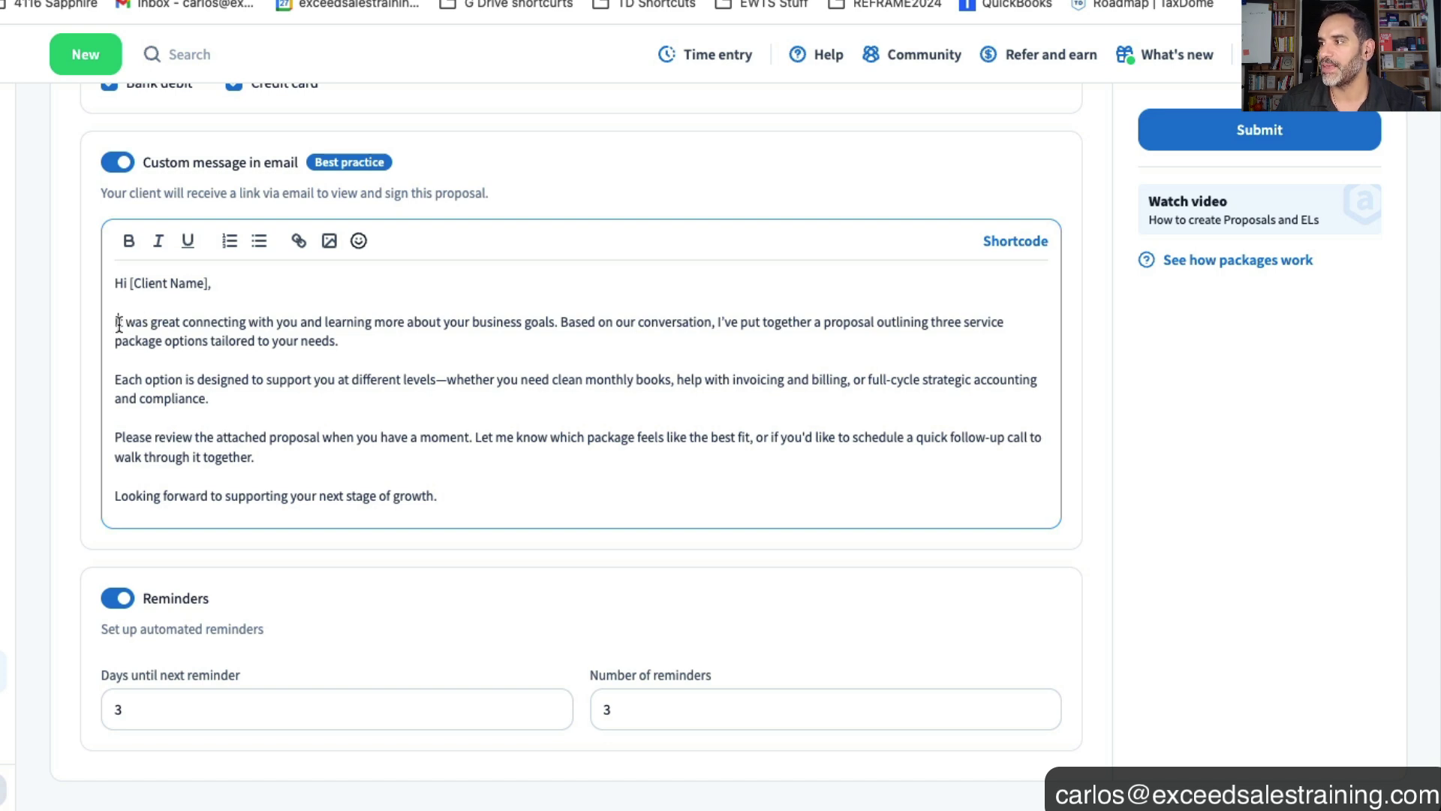
click(373, 355)
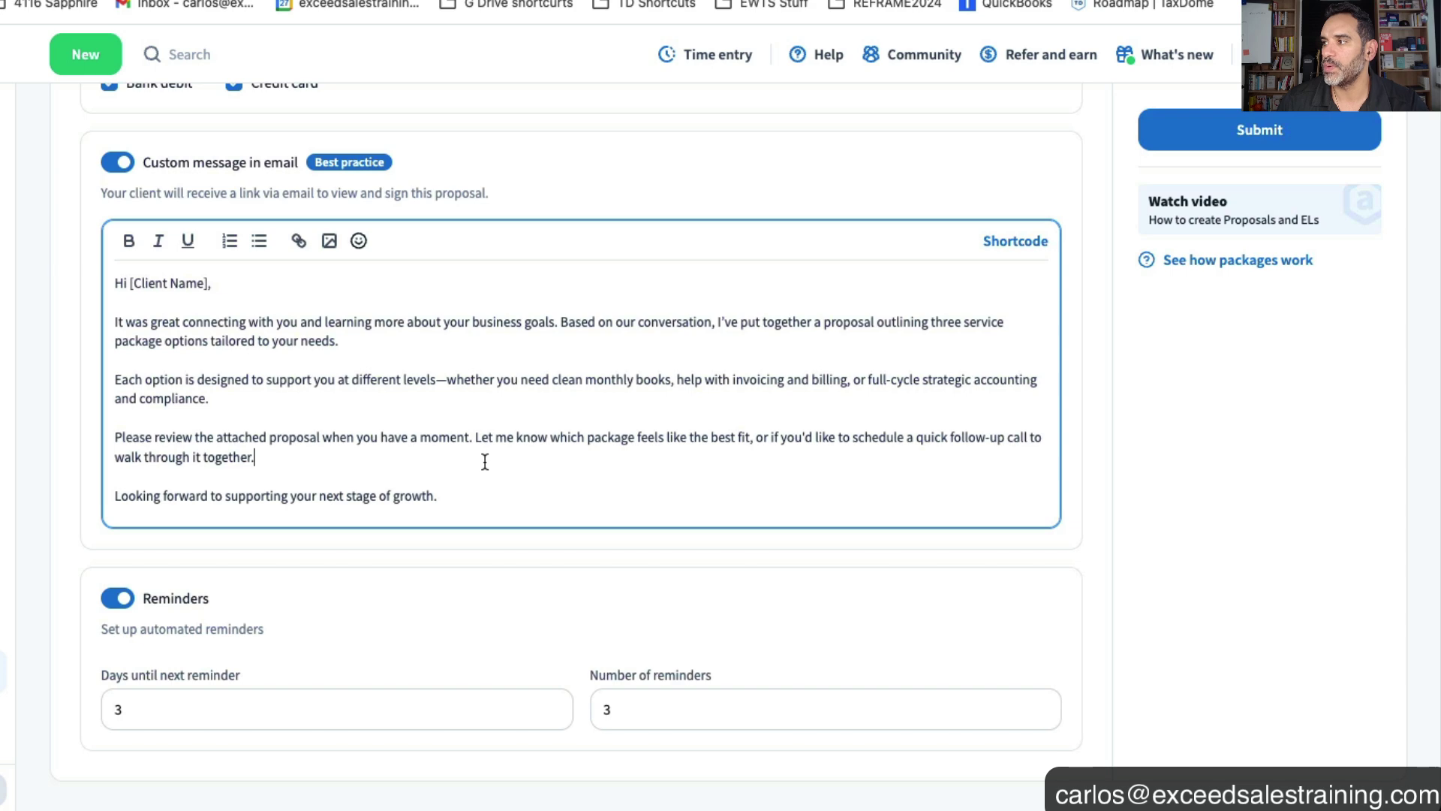
scroll(470, 497, up, 3)
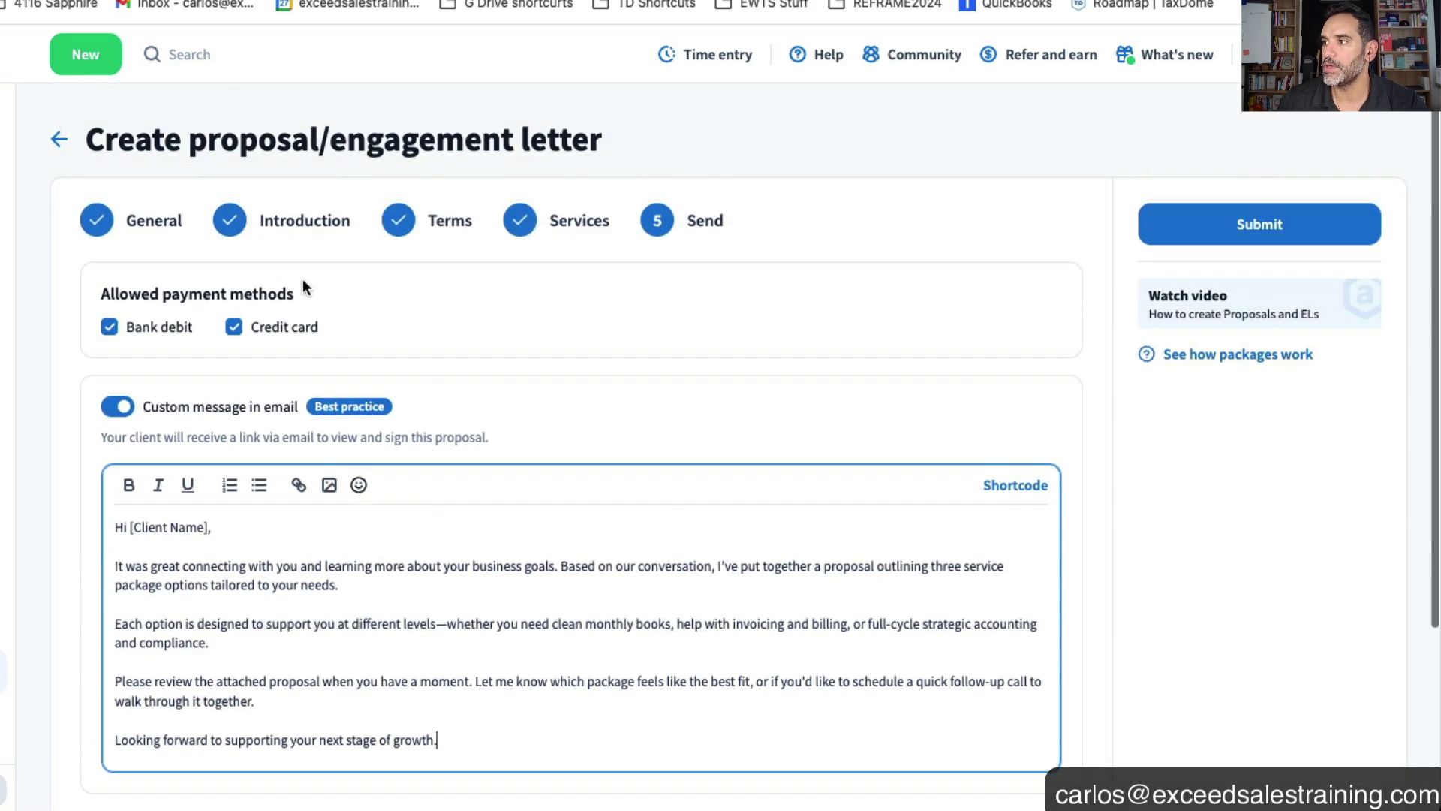
Step: Return to the General step and assign the demo client account to the proposal
click(125, 225)
click(397, 348)
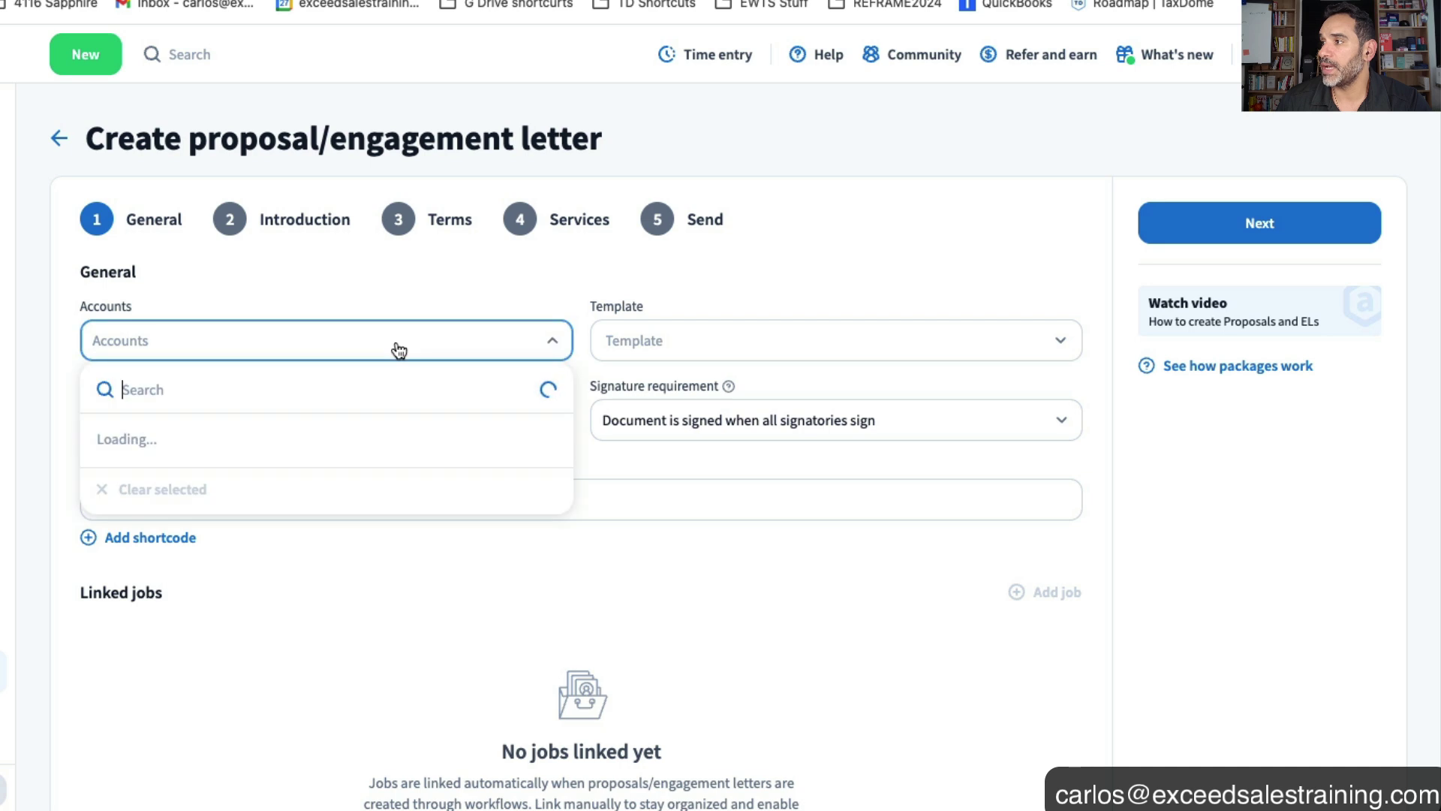
text(demo)
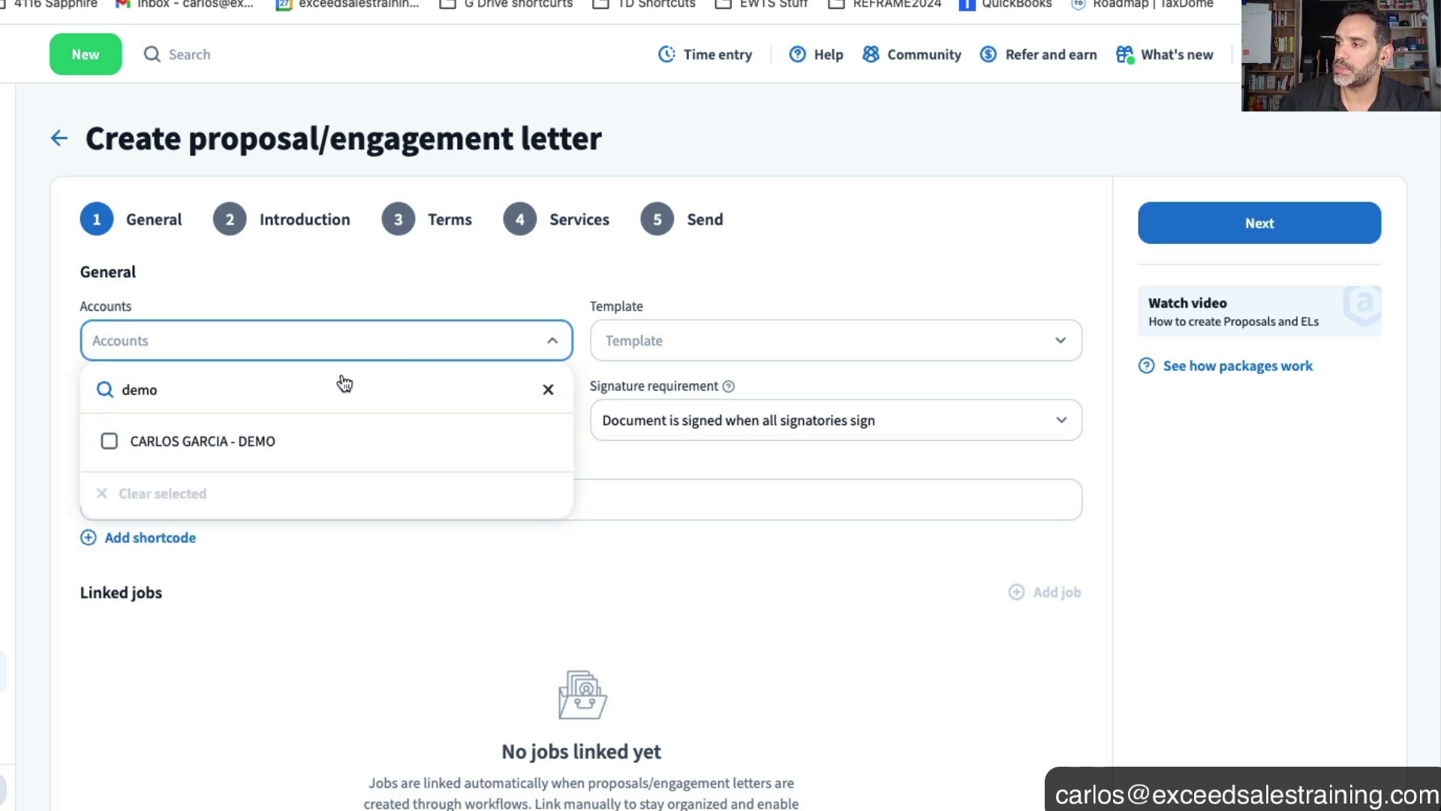
click(180, 450)
click(785, 309)
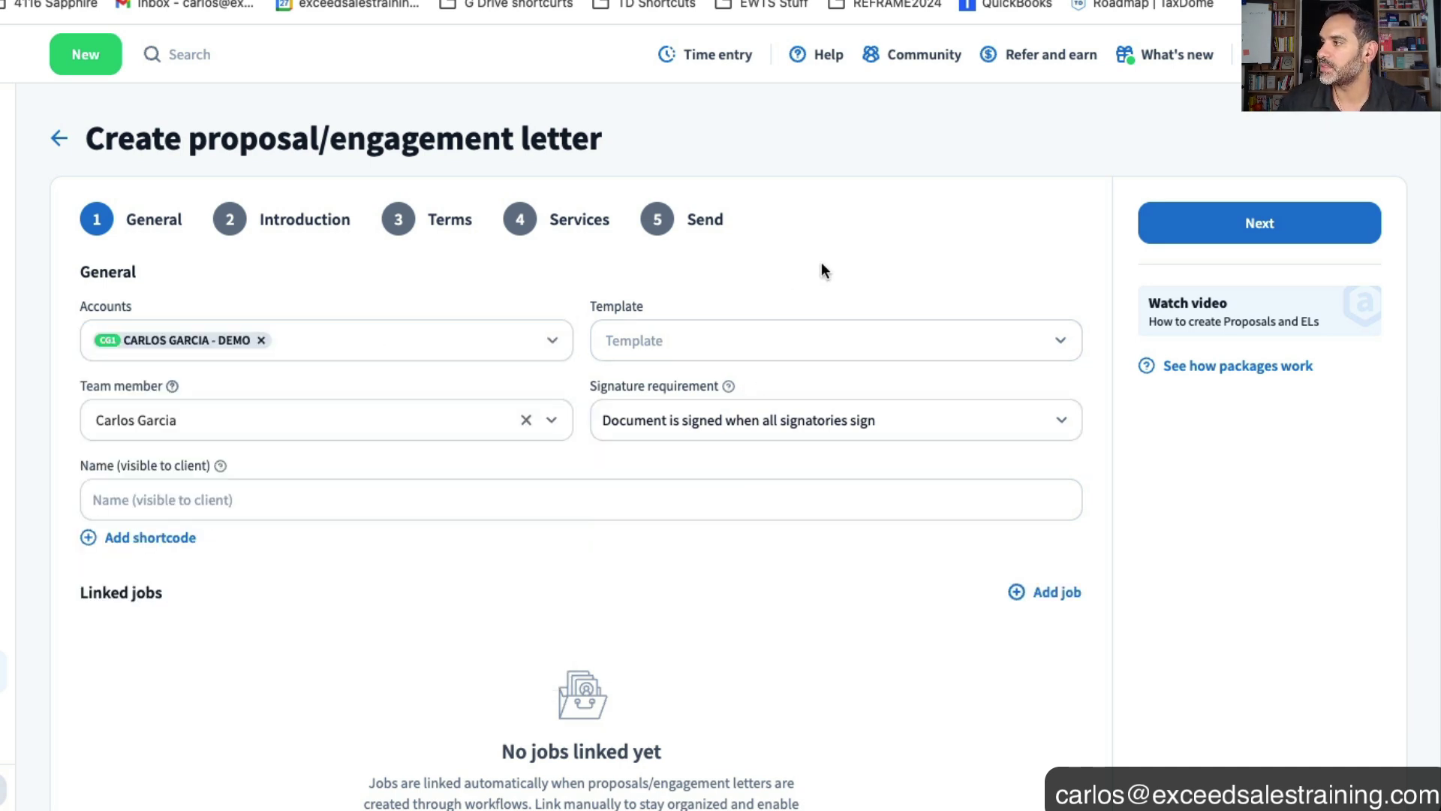
click(1223, 233)
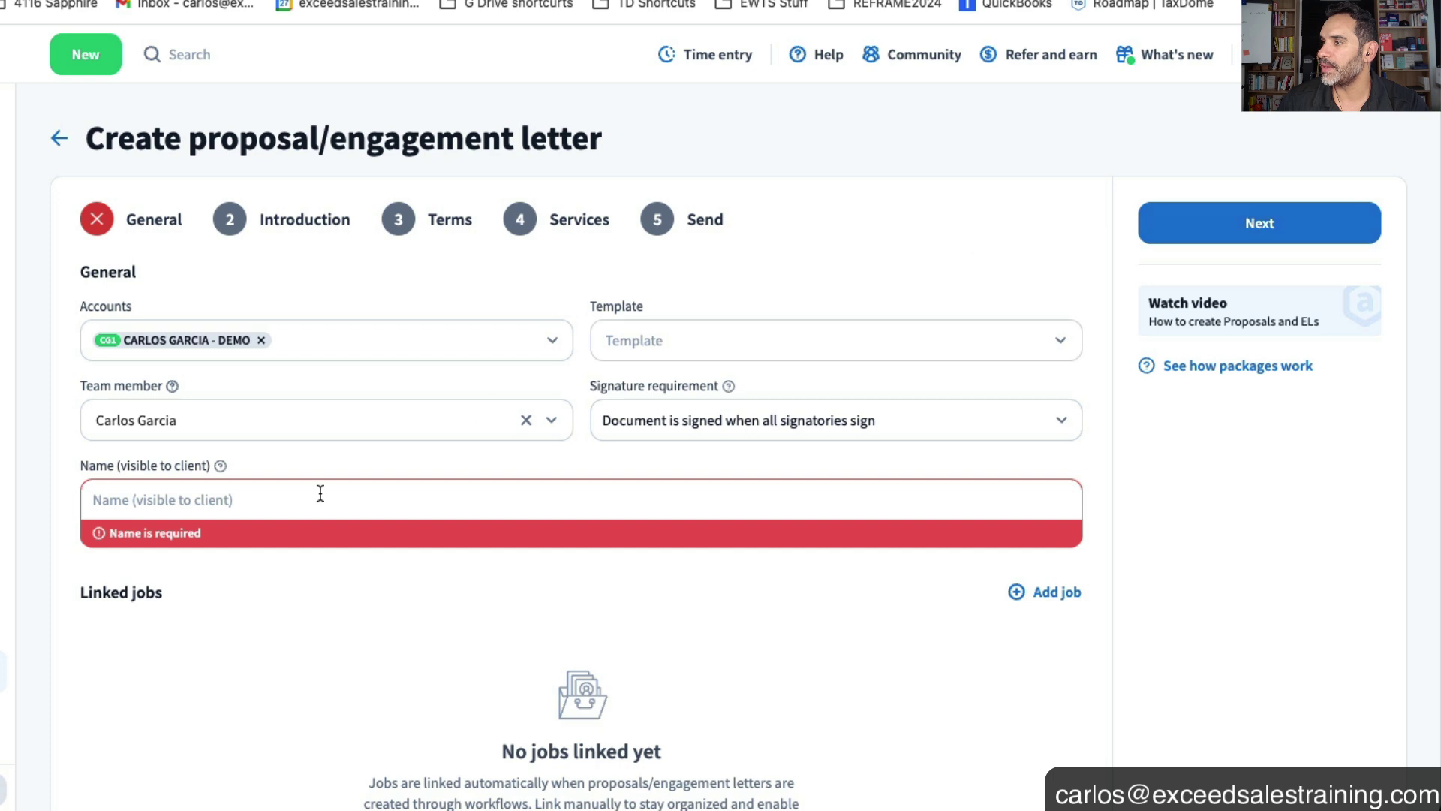
Step: Name the proposal 'Proposal for Bookkeeping Services for [ACCOUNT_NAME]' and link no jobs
click(279, 492)
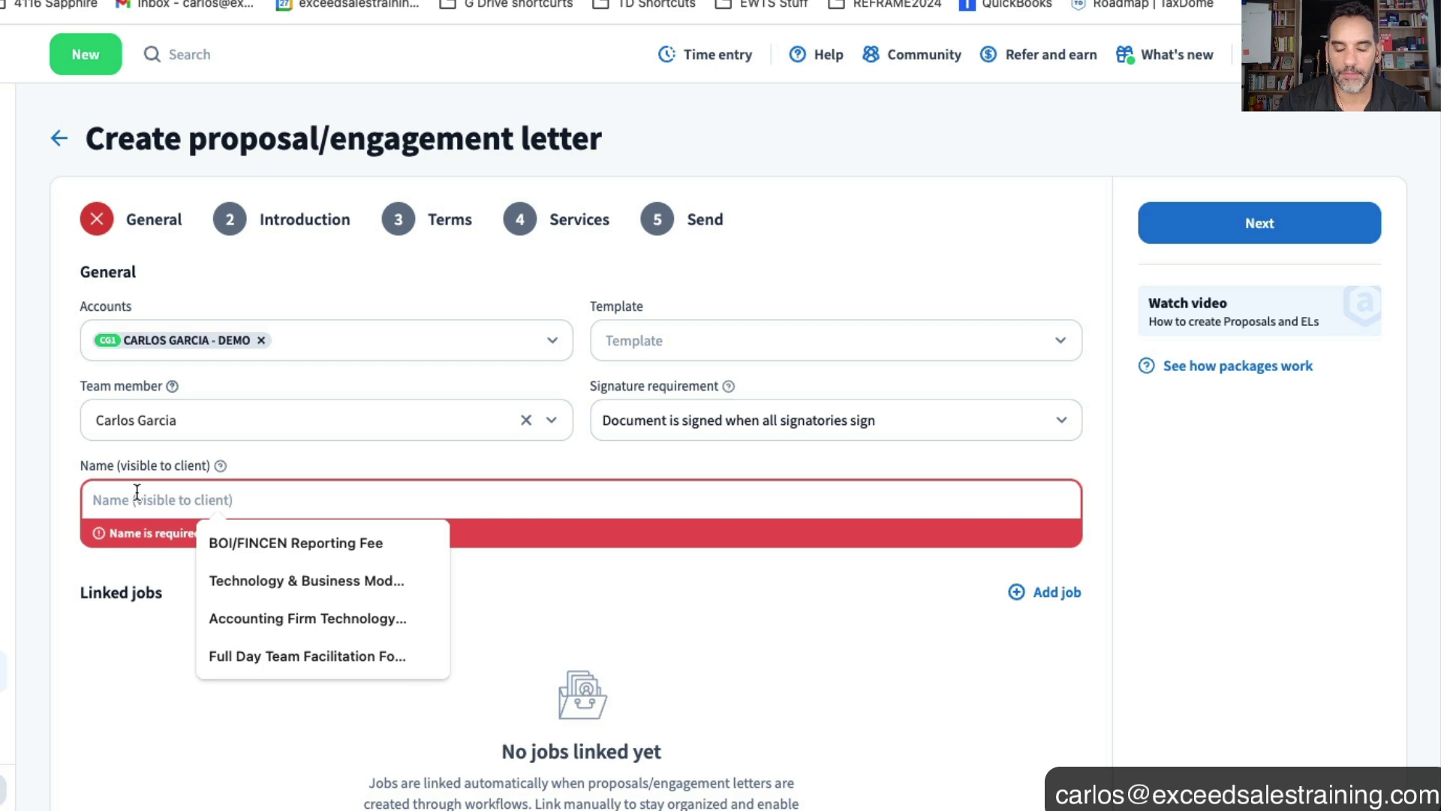
text(P)
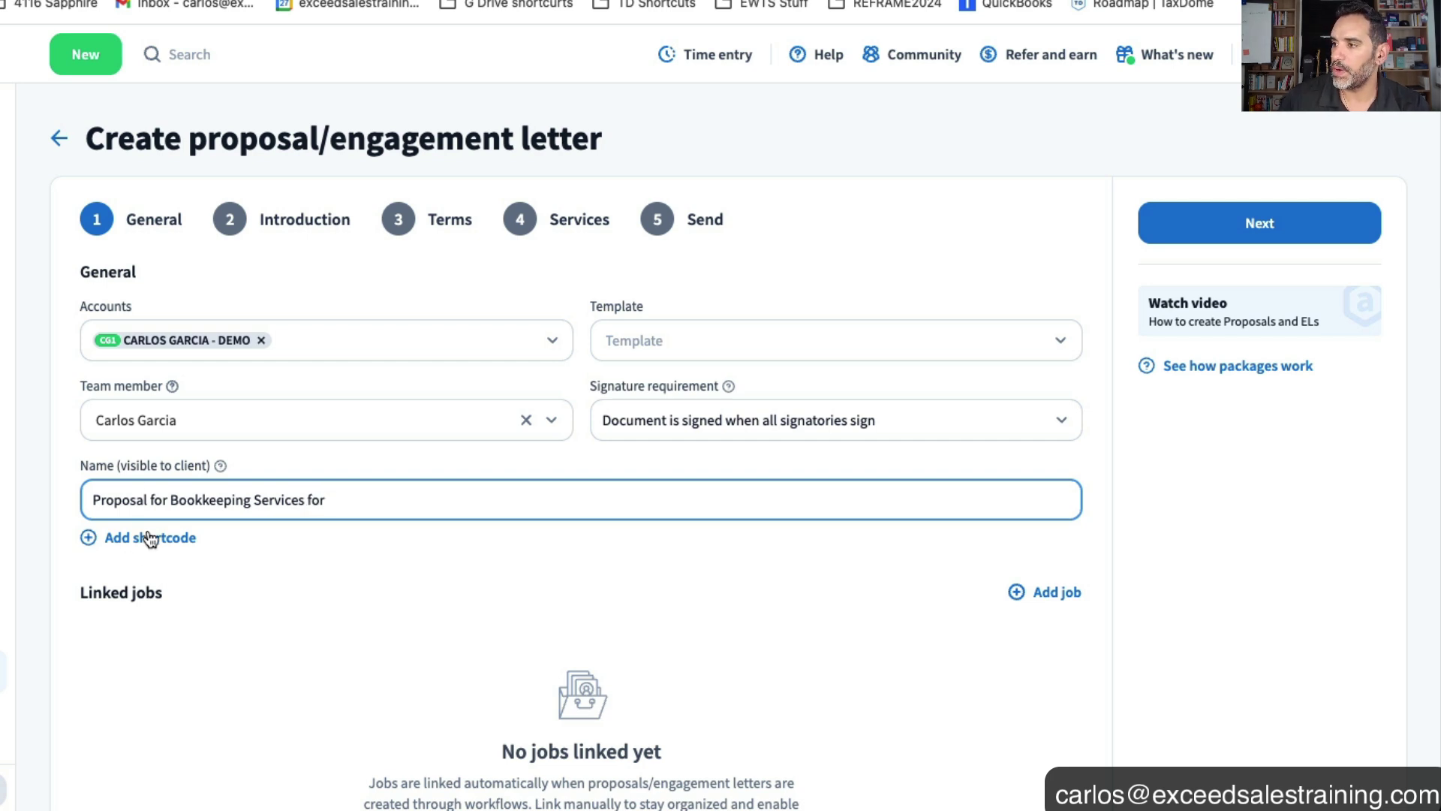
click(154, 539)
click(194, 664)
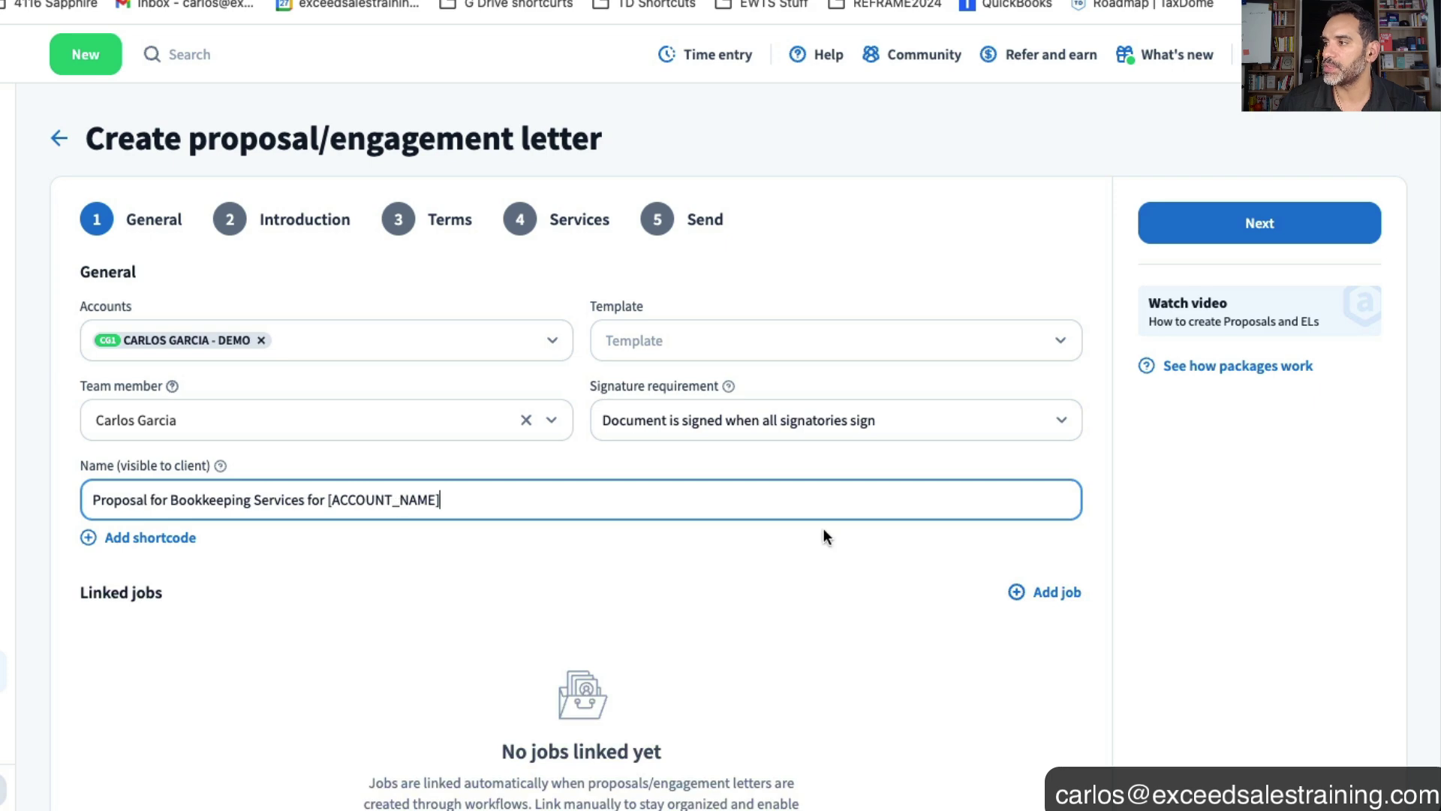
click(1062, 593)
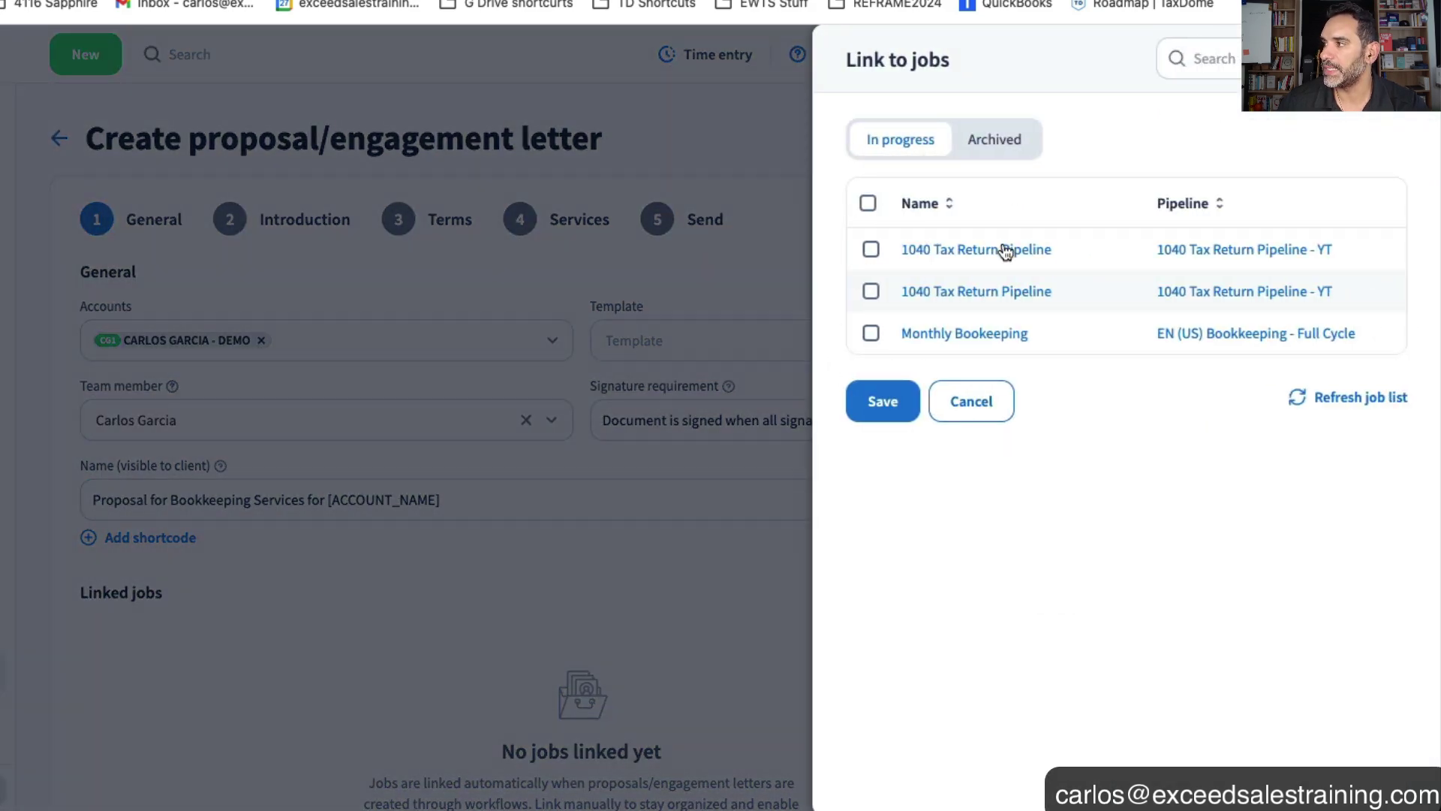
click(656, 580)
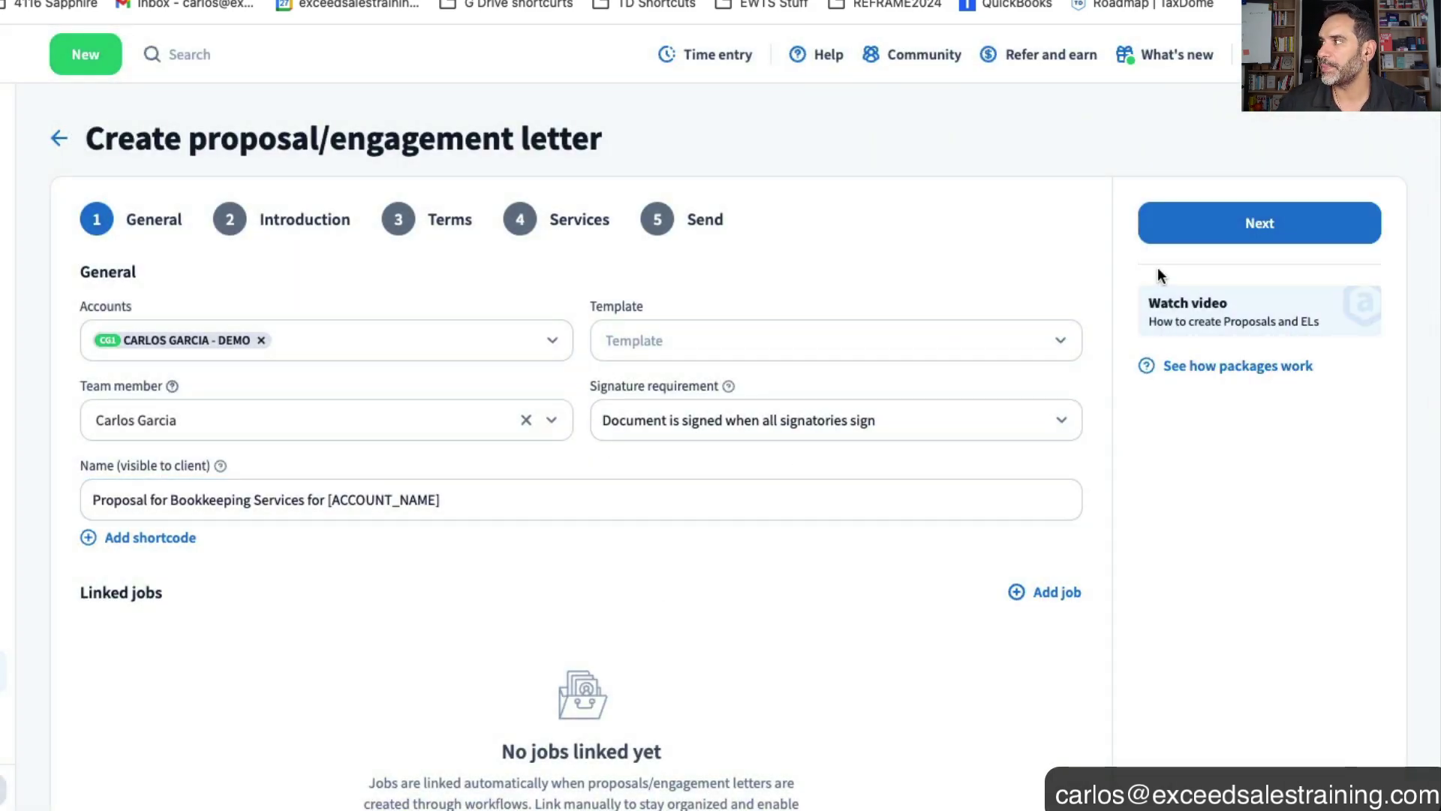
Step: Step through Introduction, Terms, Services and Send, then submit the proposal
click(1287, 224)
click(1287, 223)
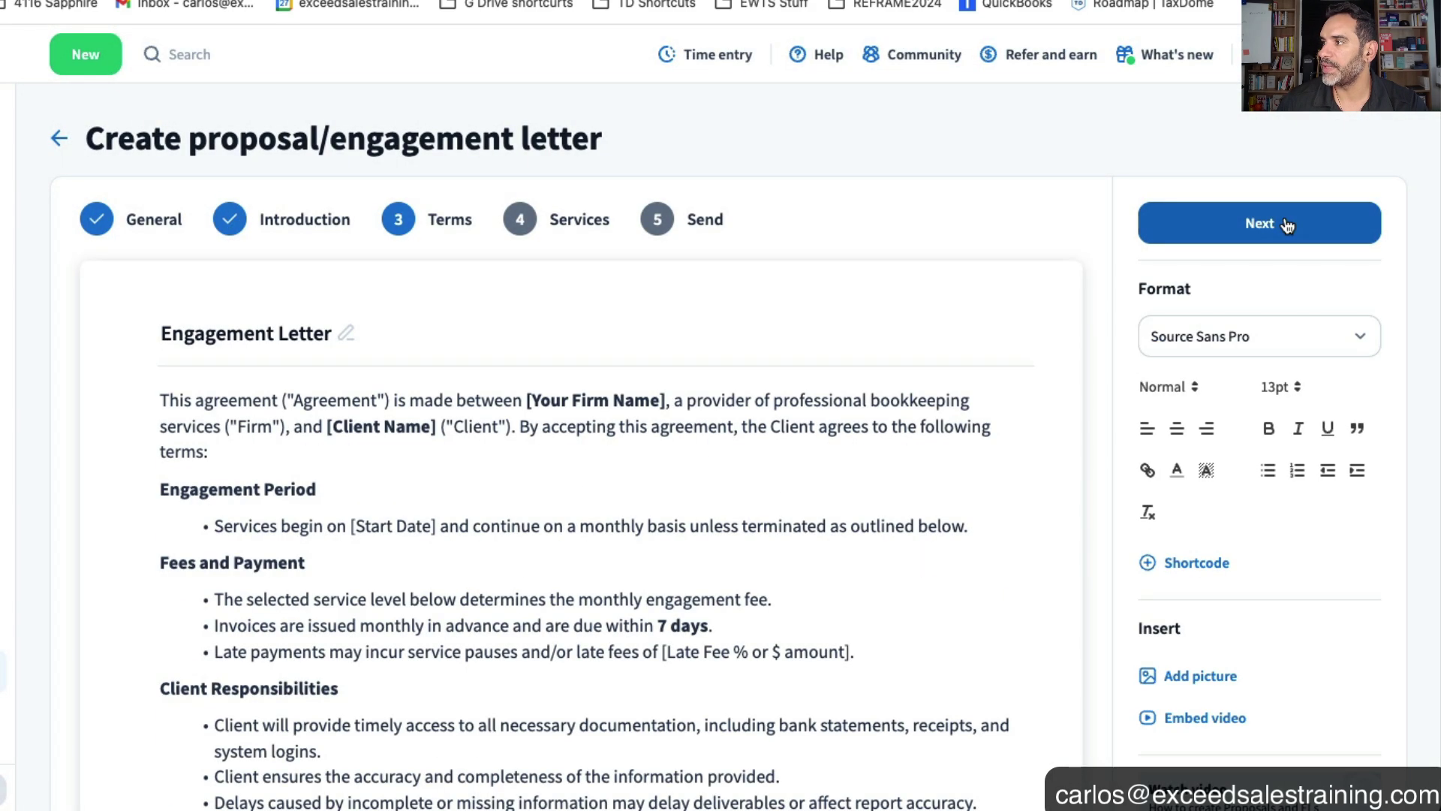
click(1287, 224)
click(1287, 224)
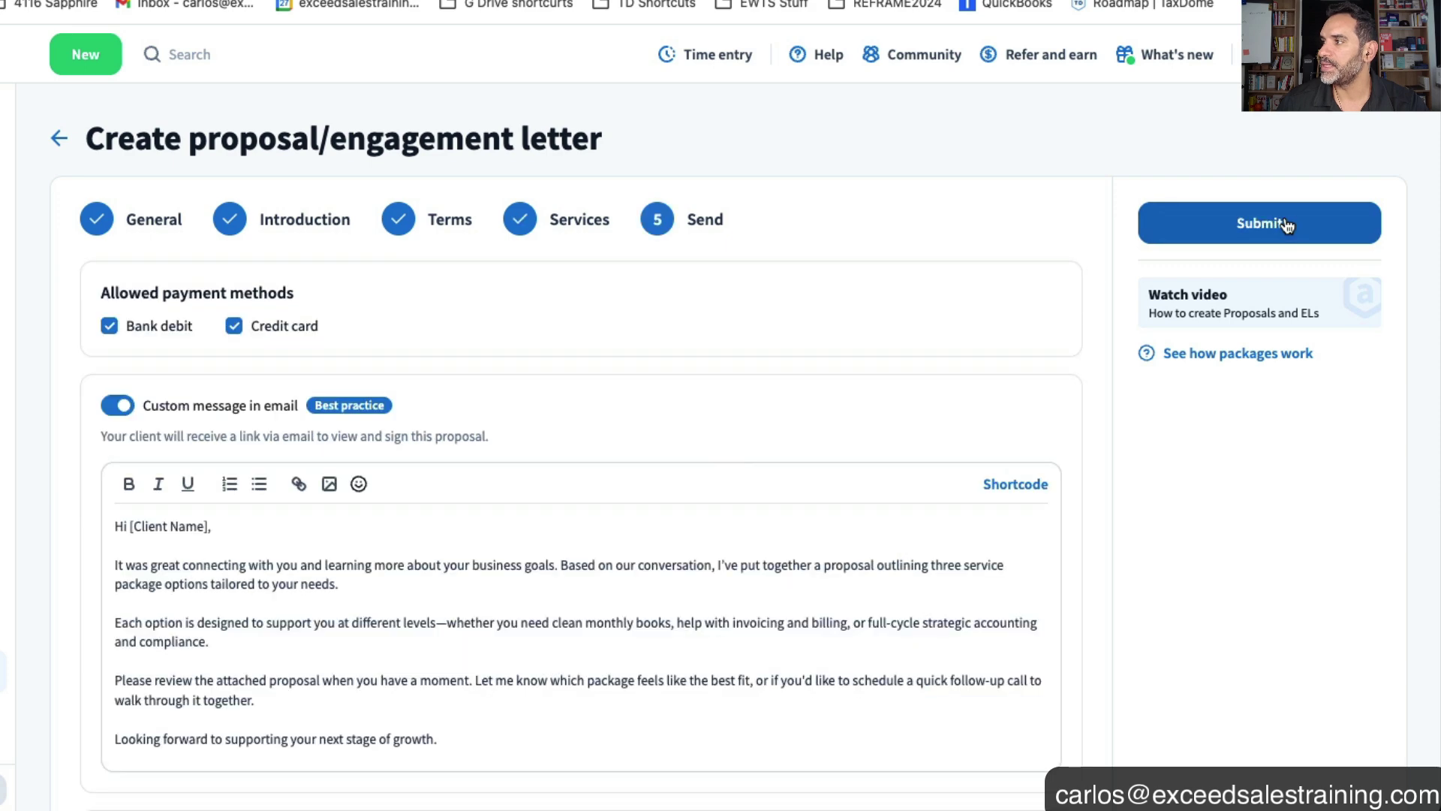
click(1286, 224)
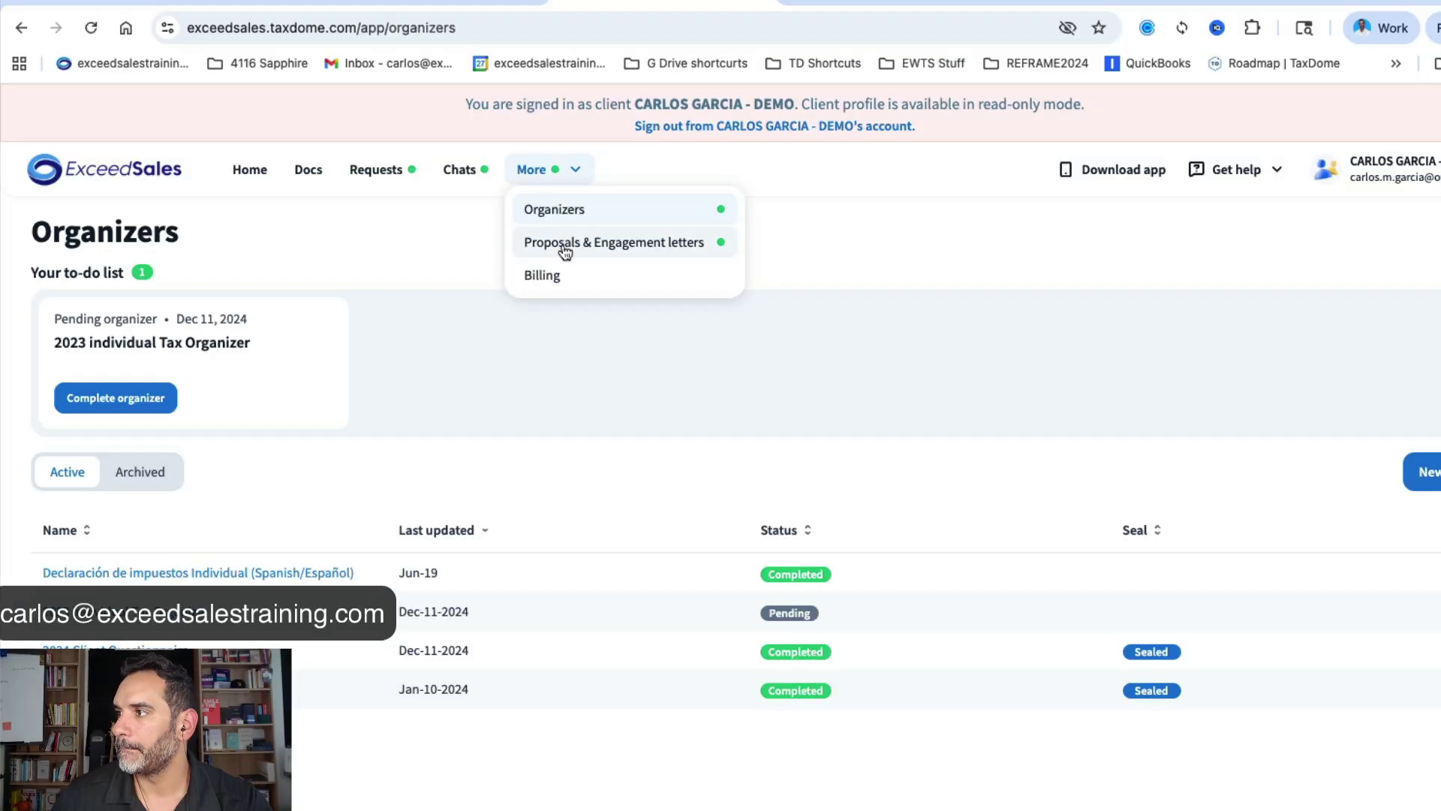
Step: Open the pending bookkeeping proposal under Proposals & Engagement letters and scroll to its three packages
click(561, 242)
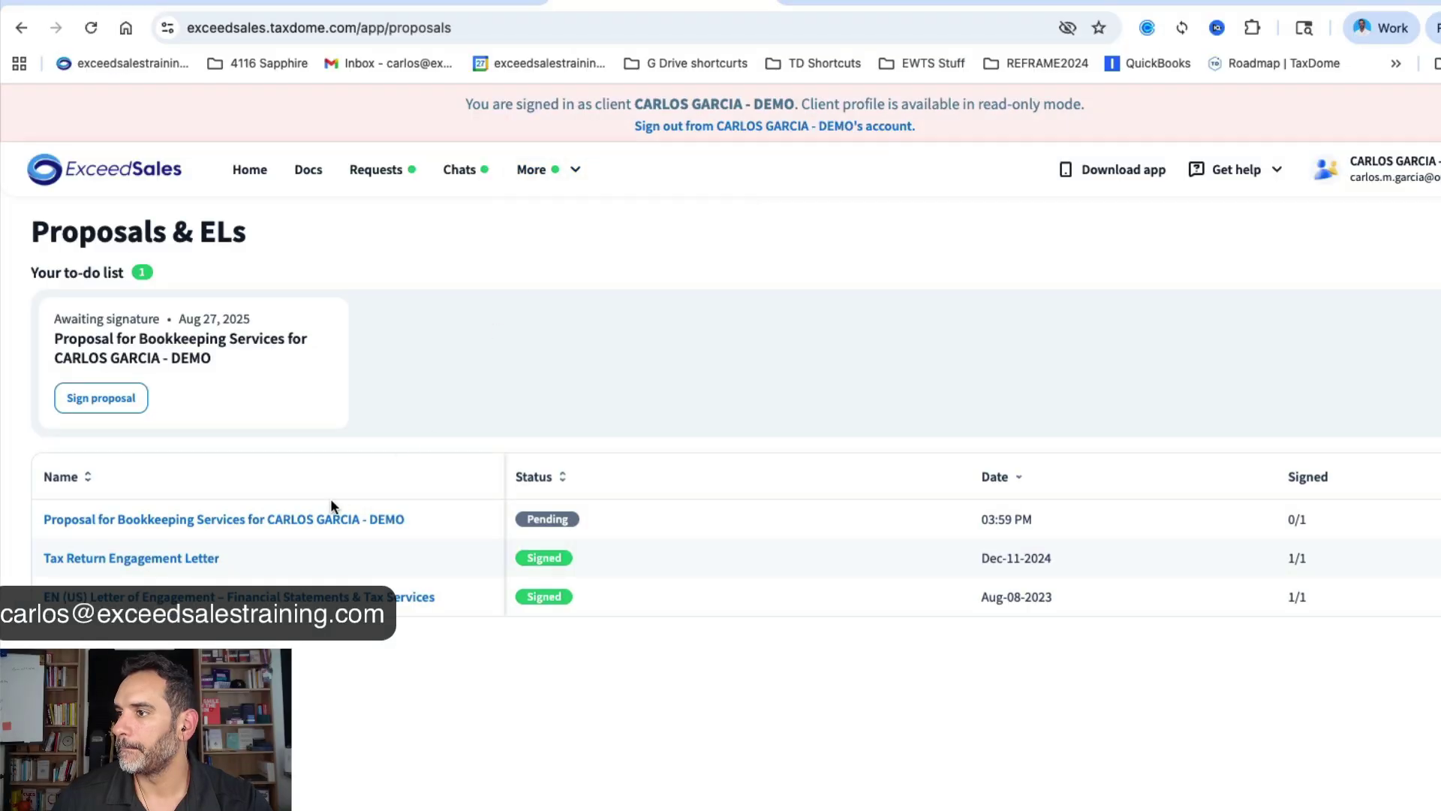
click(317, 519)
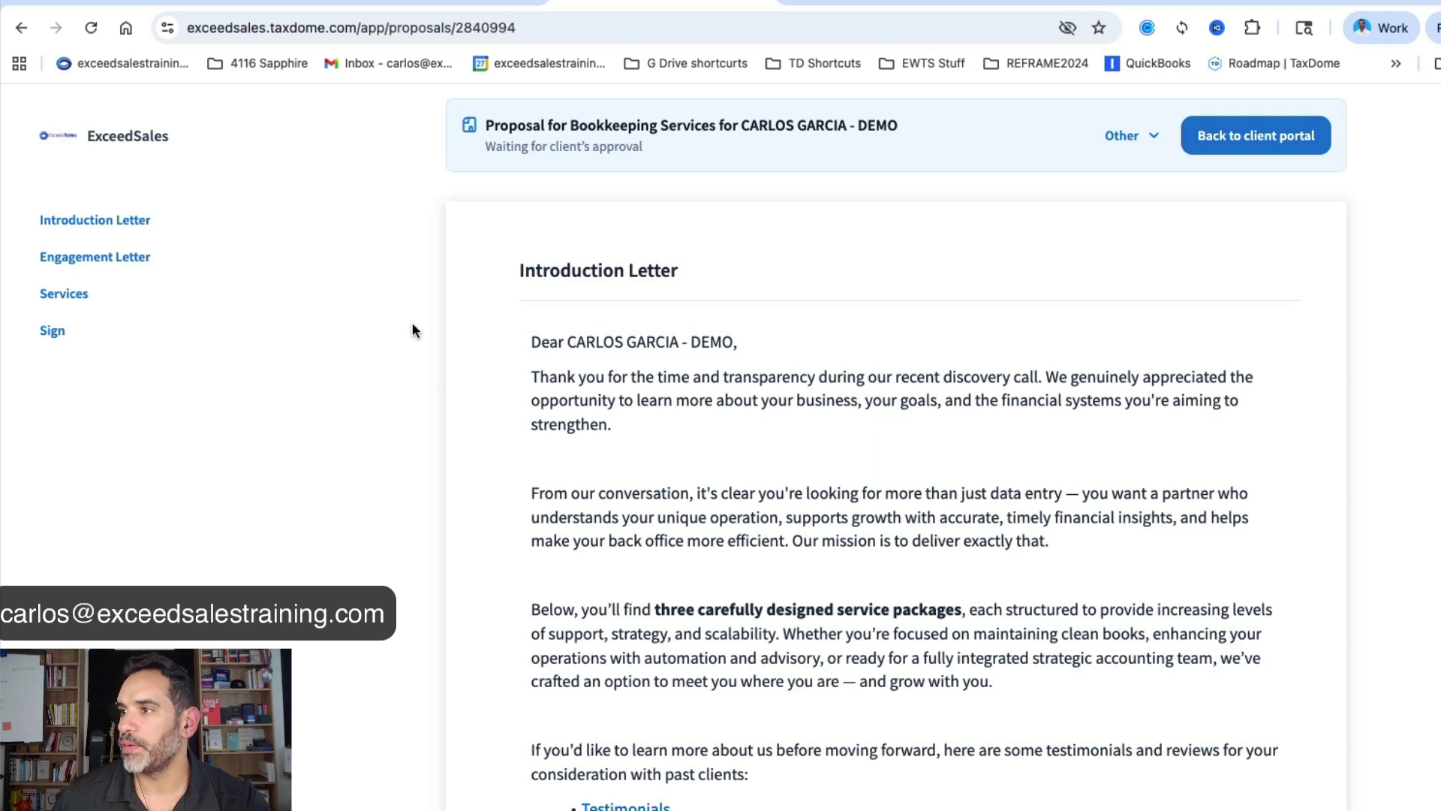
scroll(742, 441, down, 3)
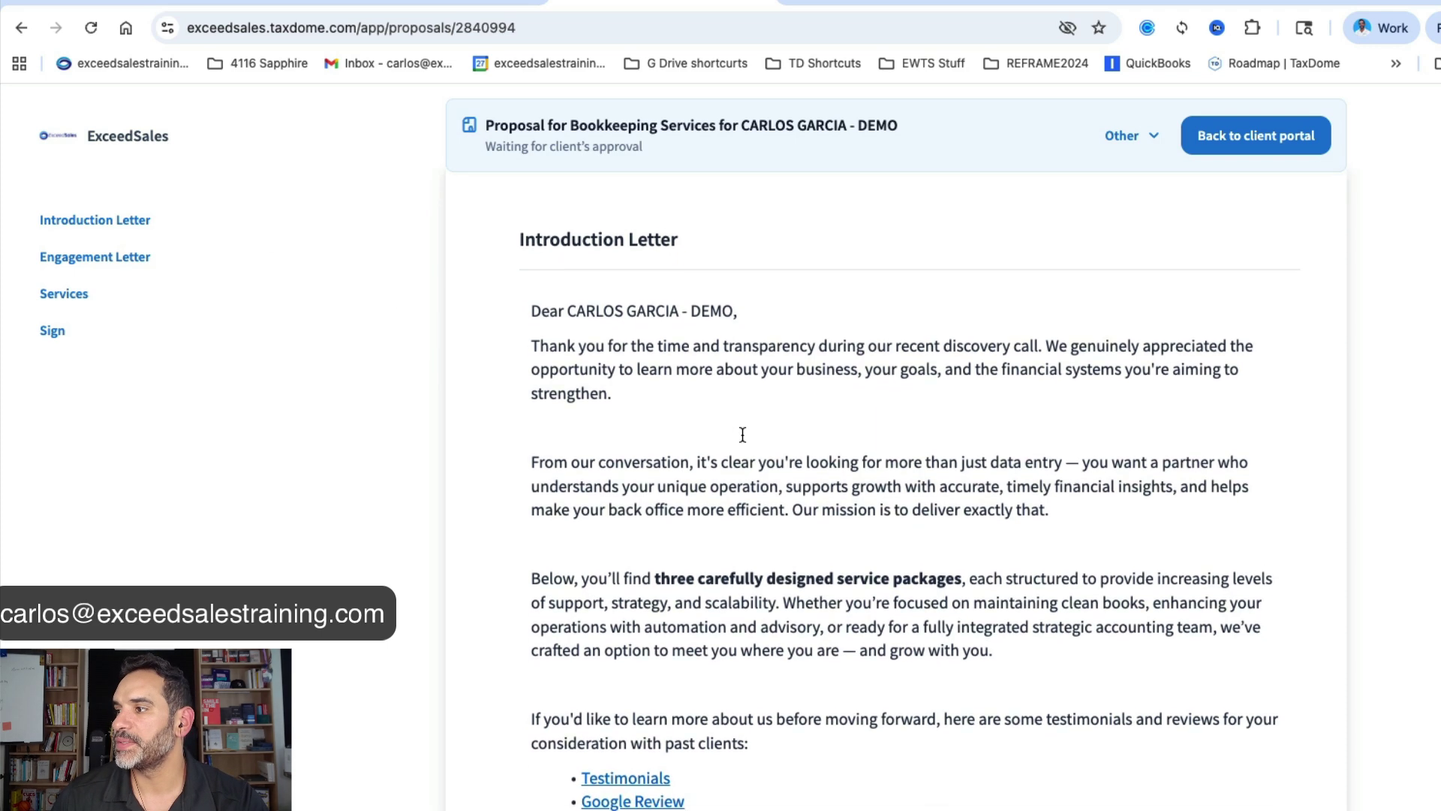
scroll(742, 434, down, 15)
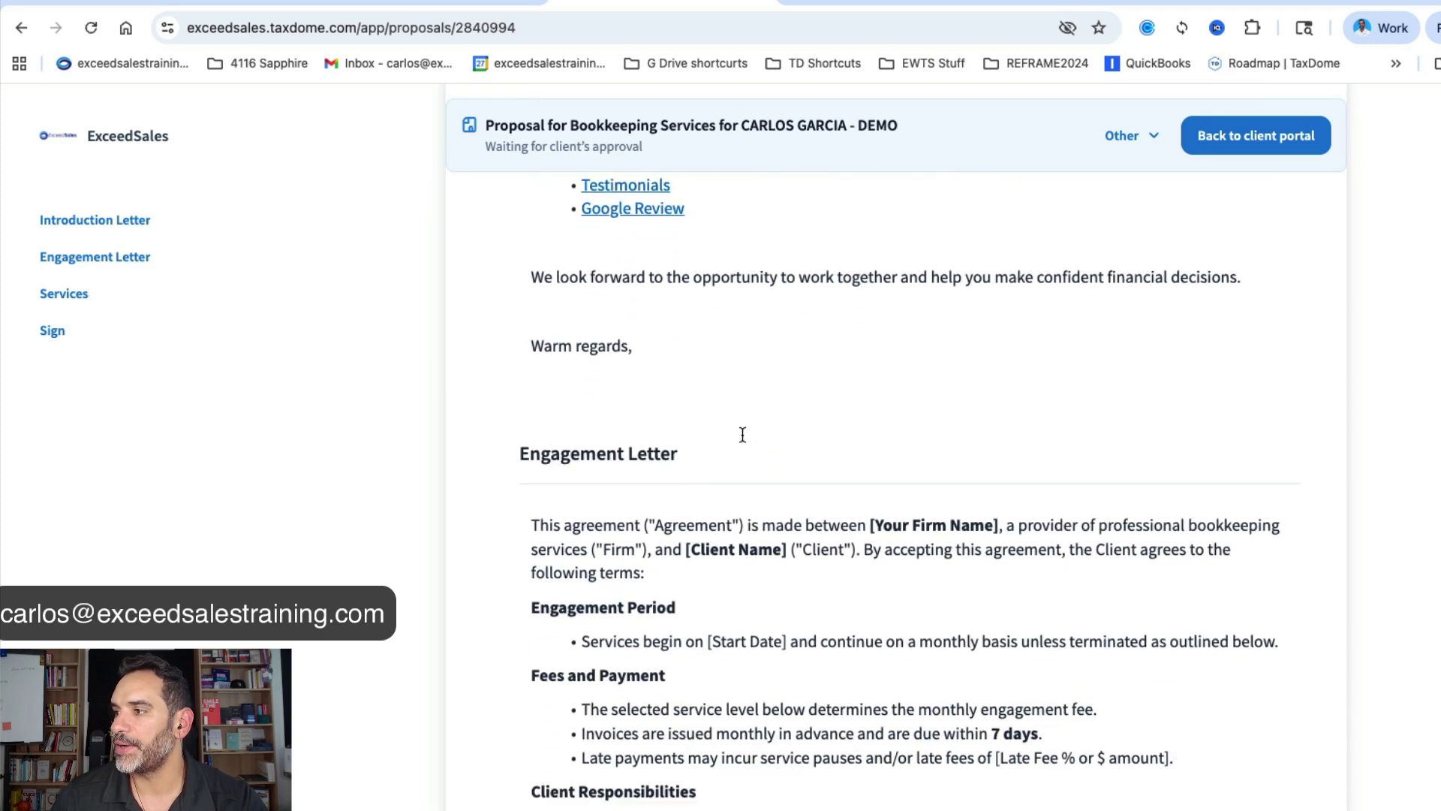
scroll(743, 434, down, 20)
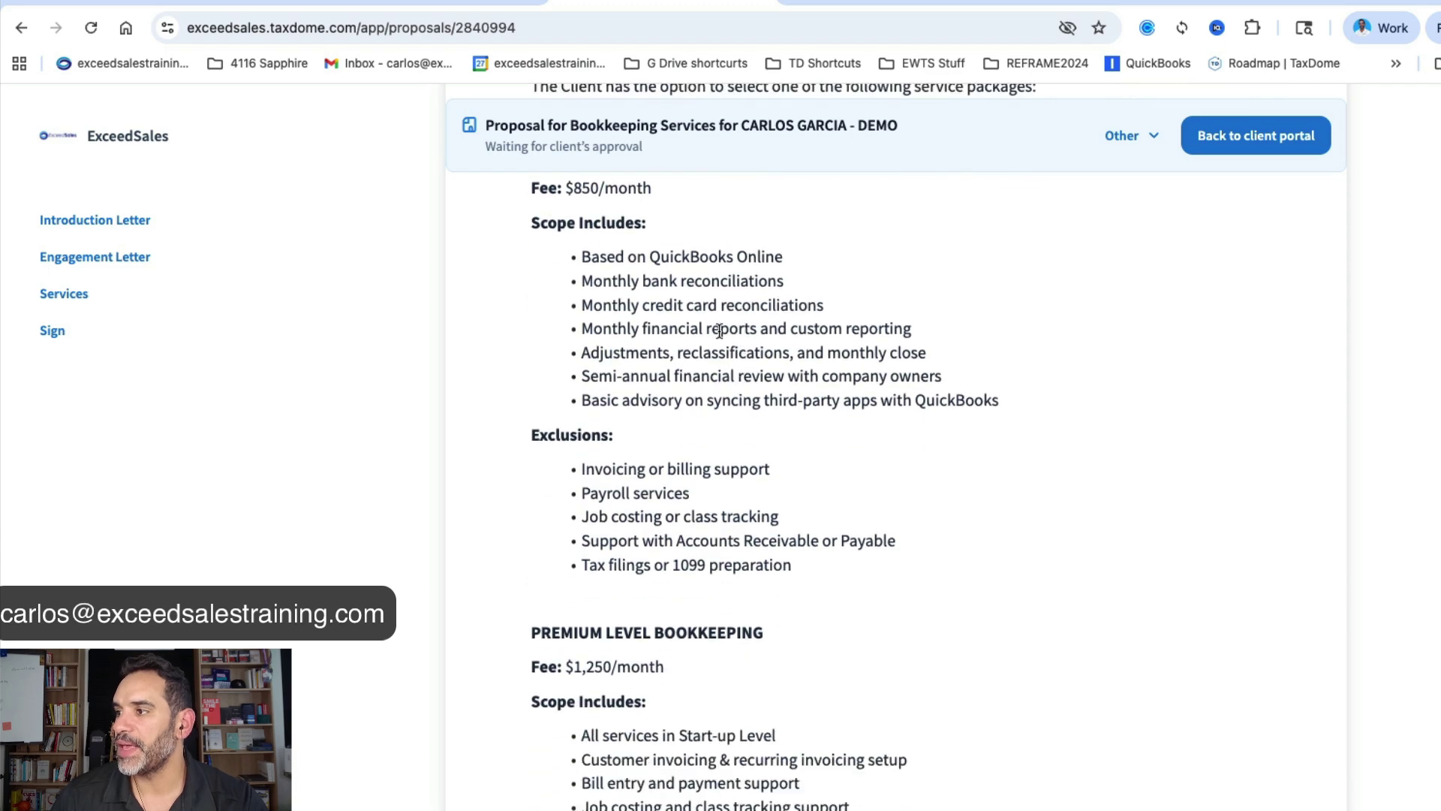
scroll(706, 478, down, 20)
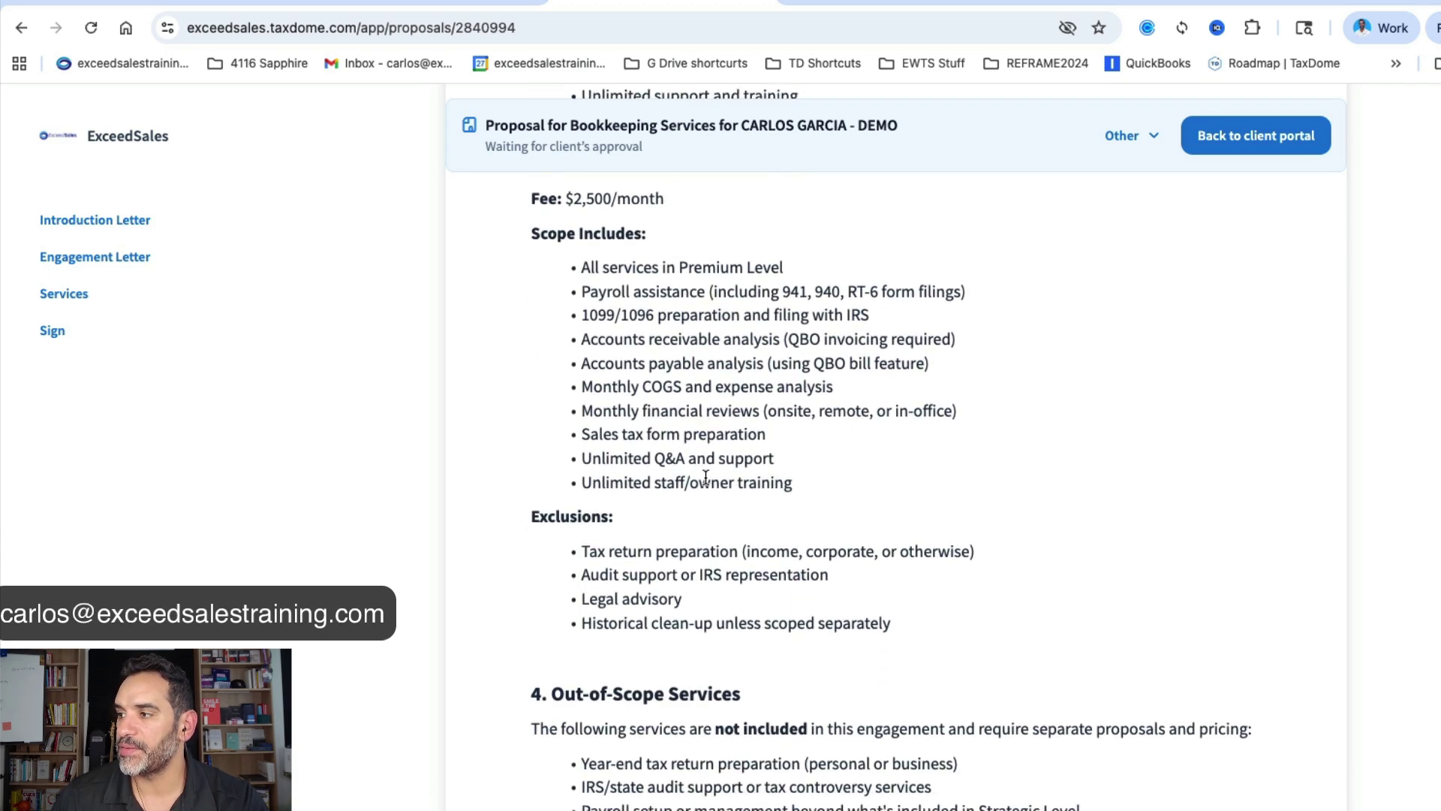
scroll(705, 477, down, 20)
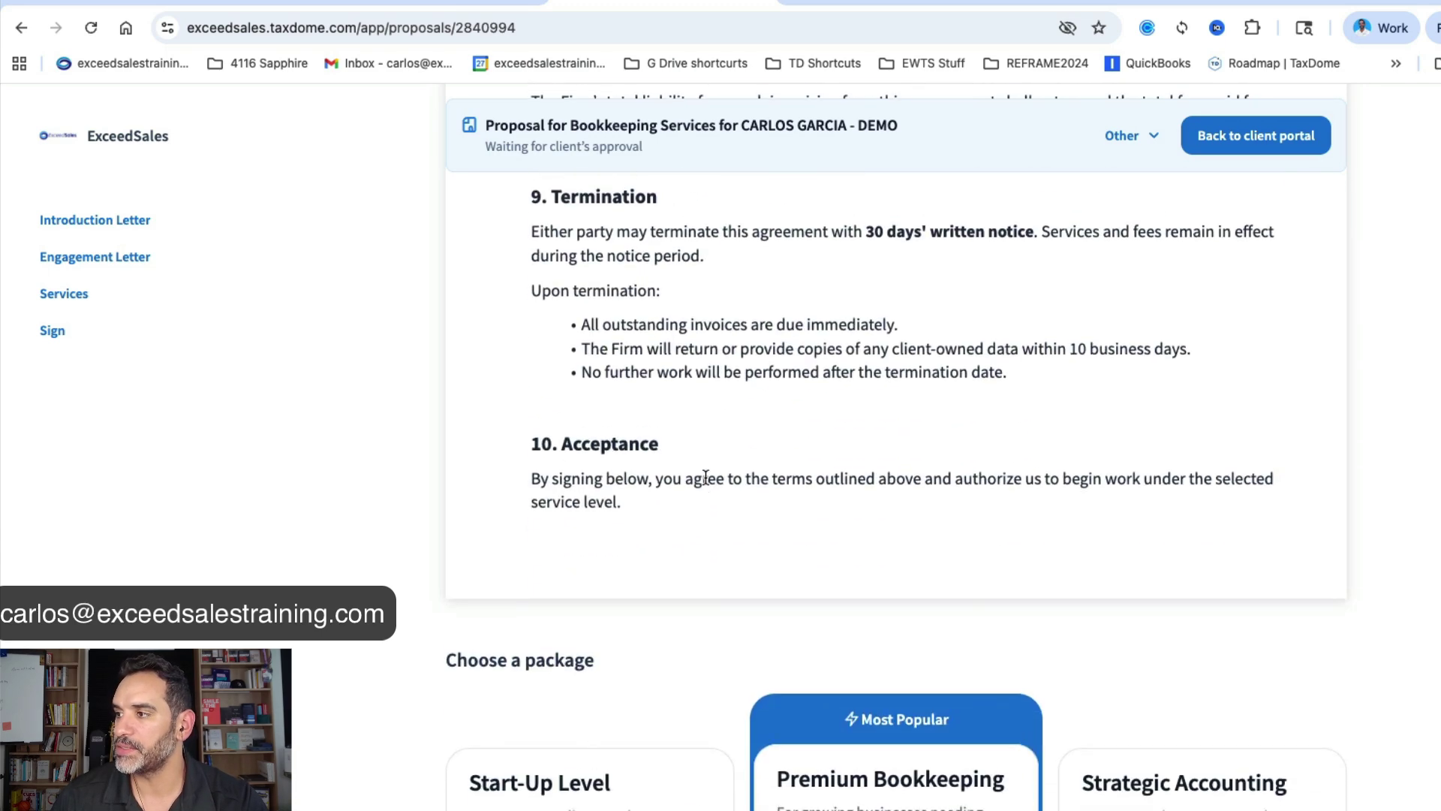
scroll(706, 477, down, 10)
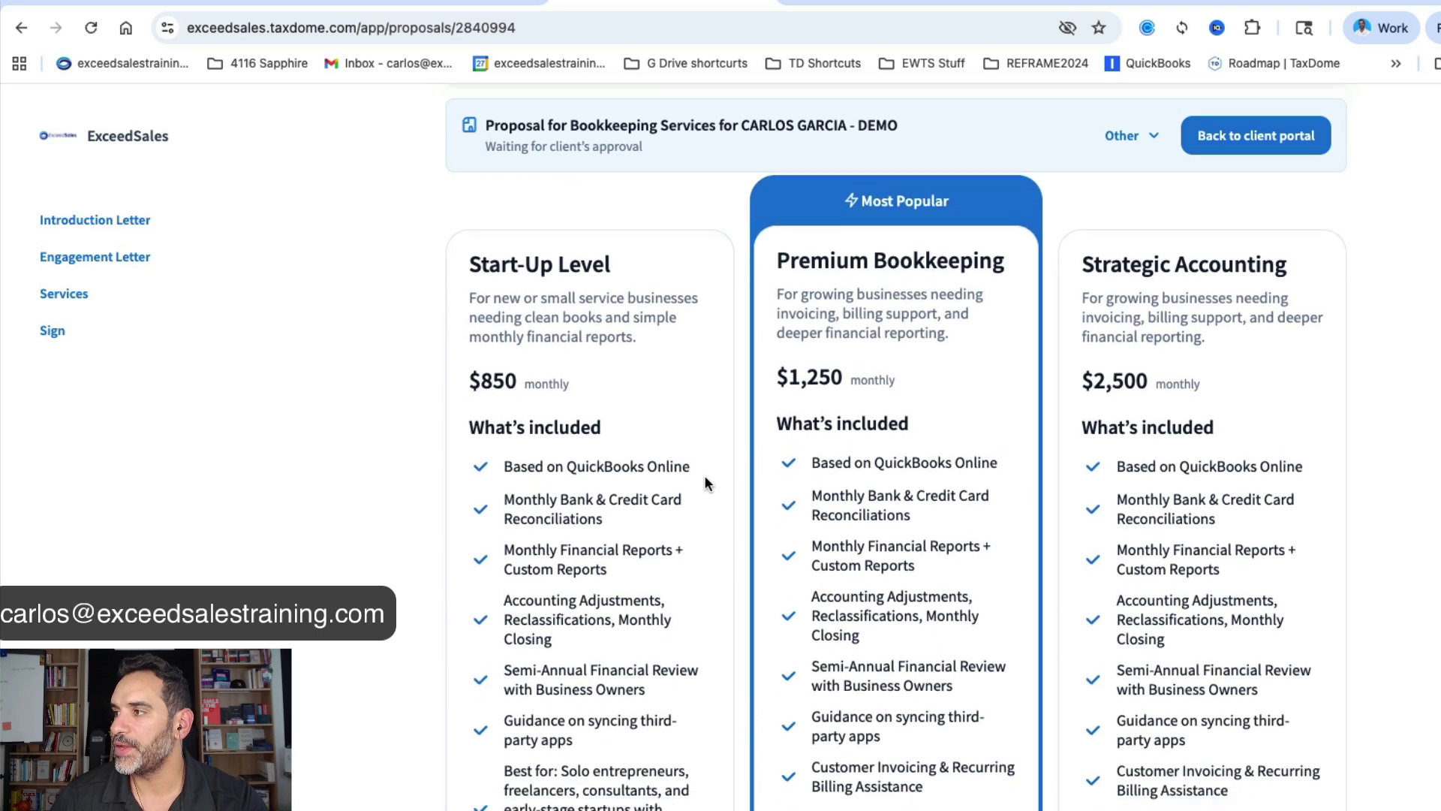
scroll(821, 412, up, 1)
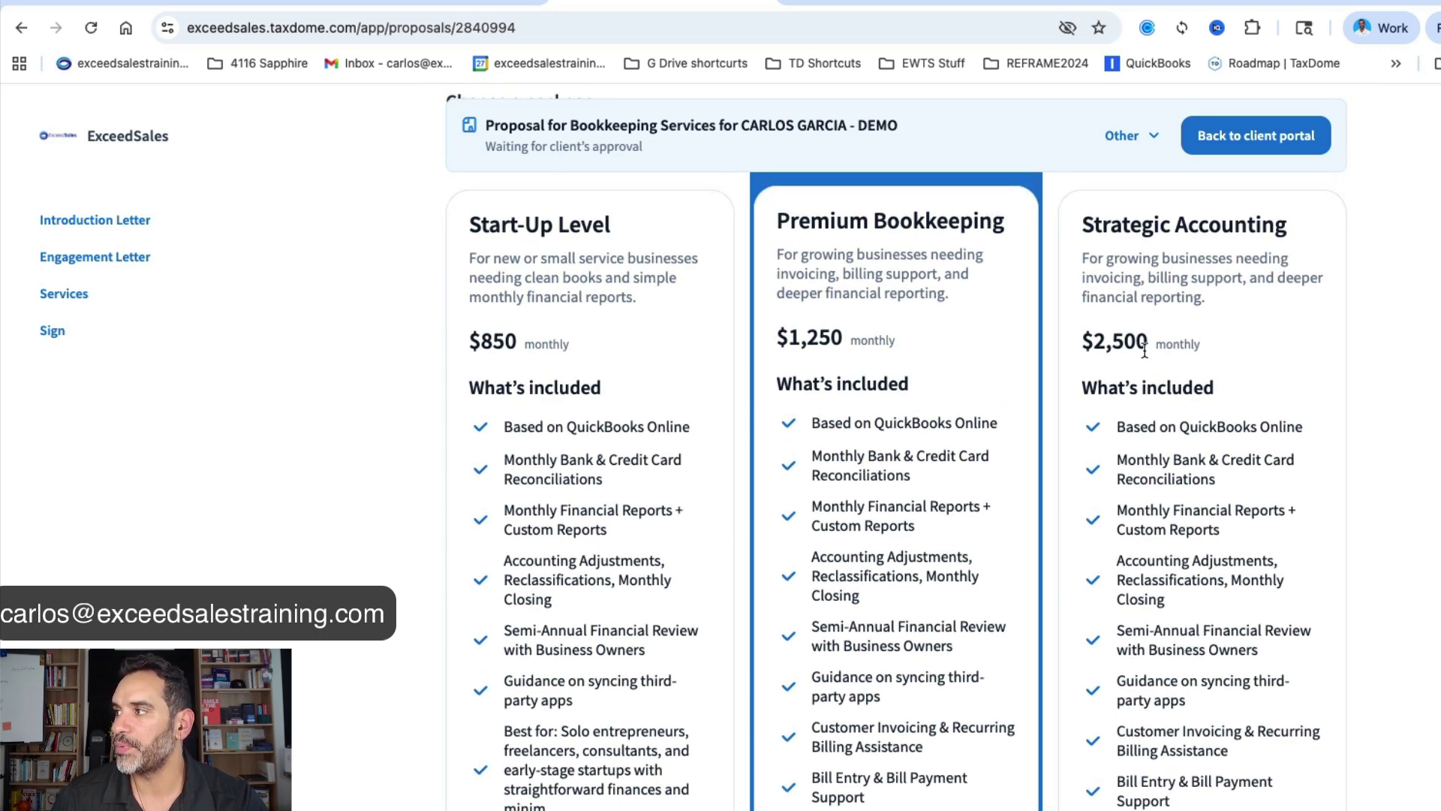
scroll(1137, 495, down, 15)
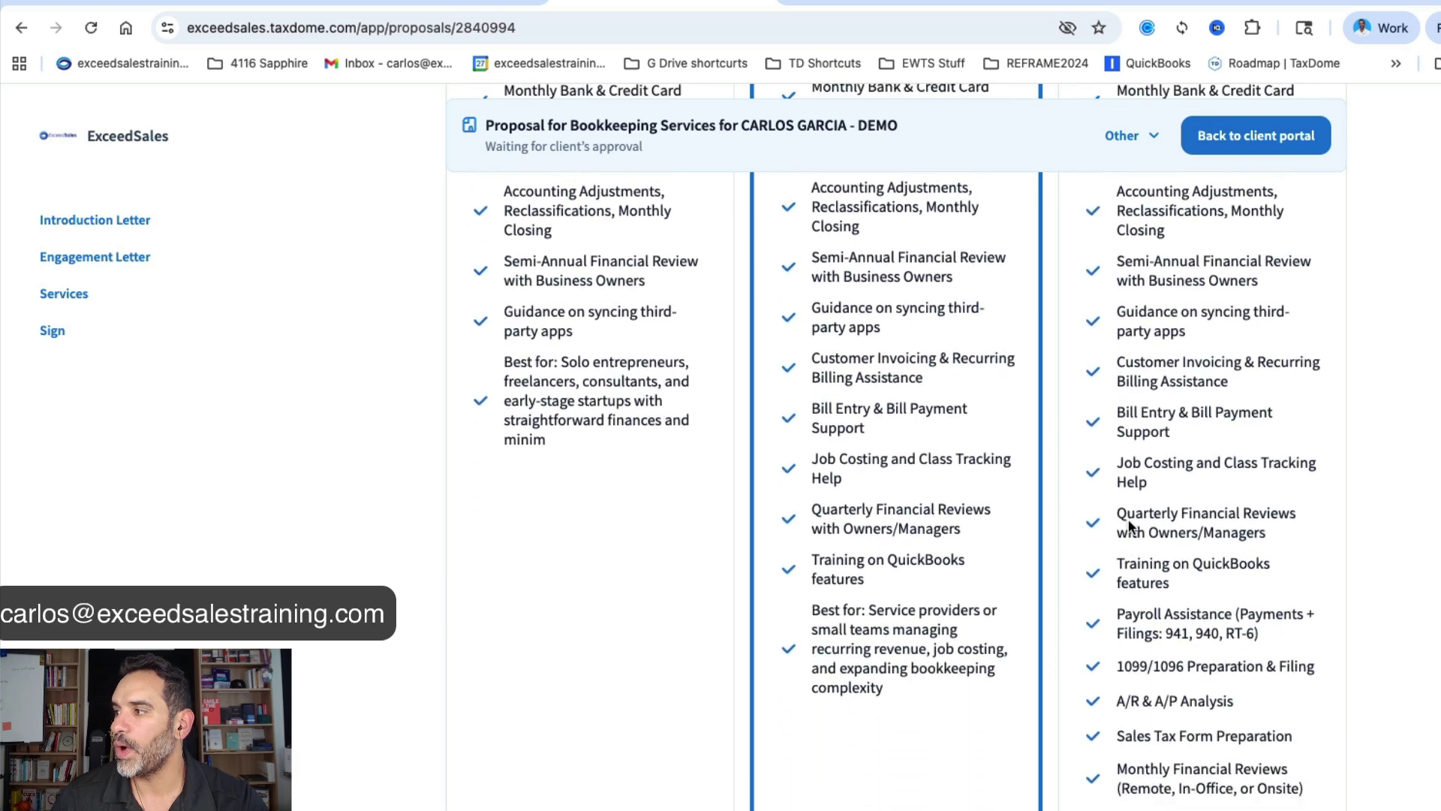
scroll(1129, 526, down, 1)
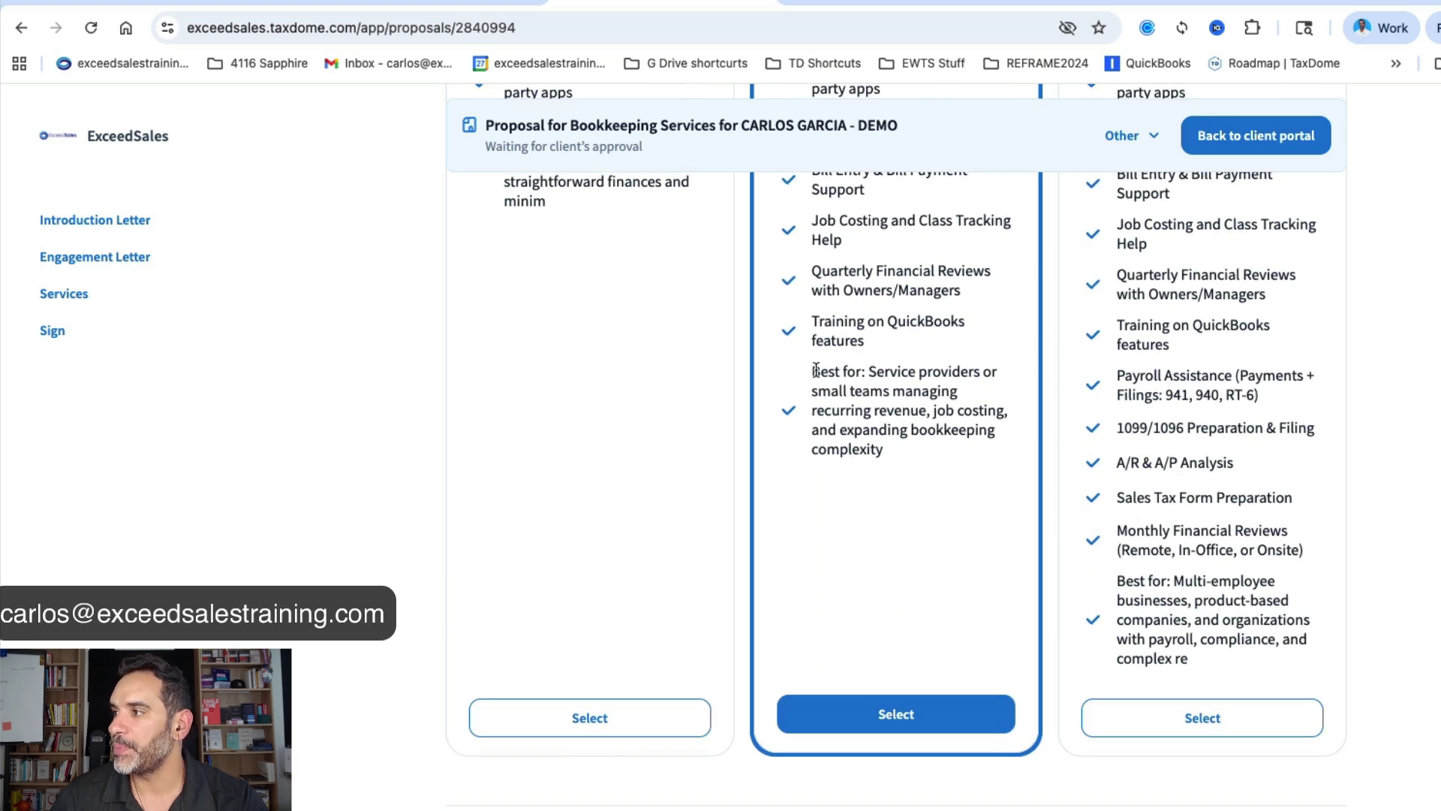
Step: Review the package cards, highlighting the Start-Up Level and Strategic Accounting best-for descriptions
drag(817, 372, 899, 449)
scroll(899, 449, up, 5)
click(513, 286)
drag(513, 287, 575, 367)
scroll(1074, 601, down, 5)
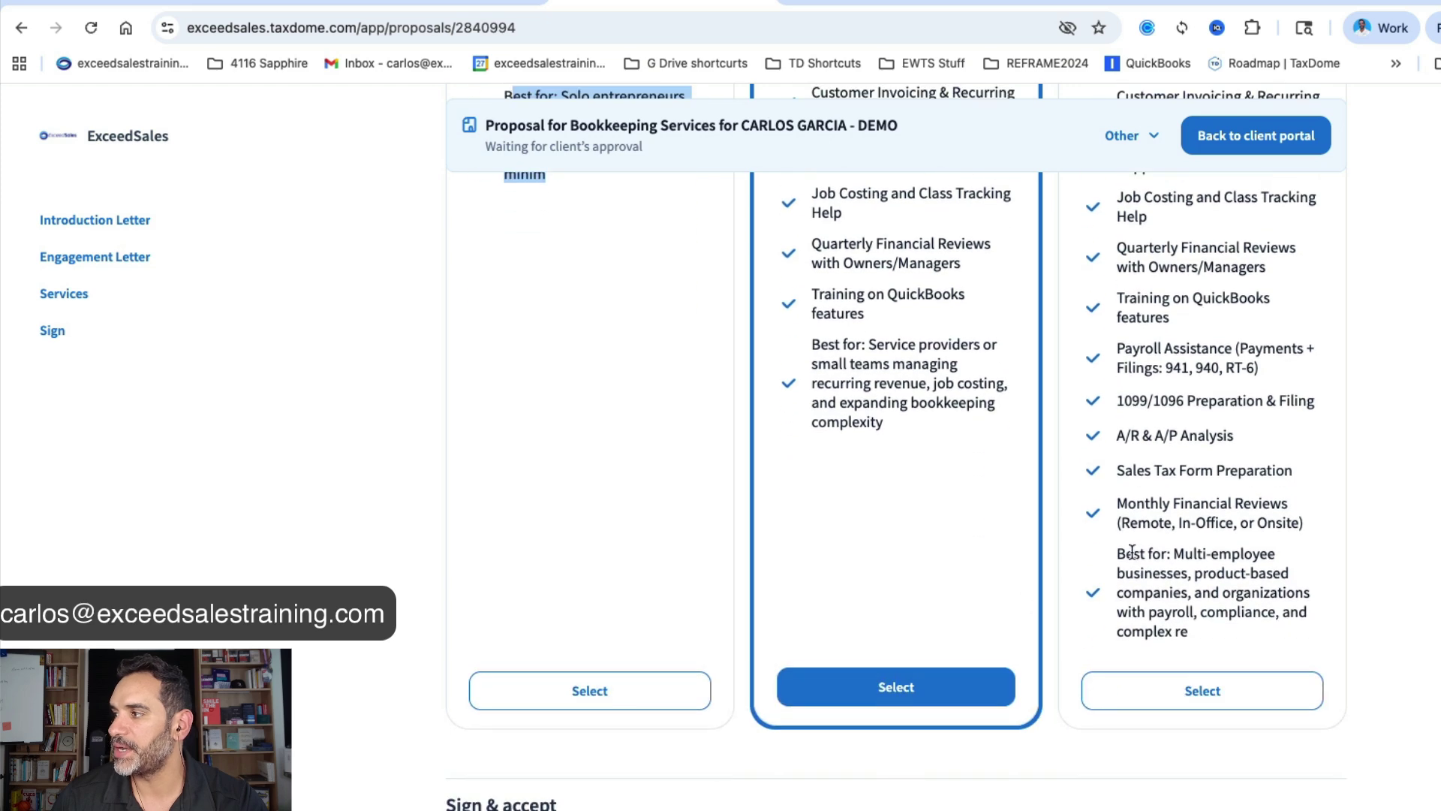
drag(1131, 548, 1205, 624)
Step: Select the Premium Bookkeeping package, review Payment details and Sign & accept, then return to the top
click(944, 688)
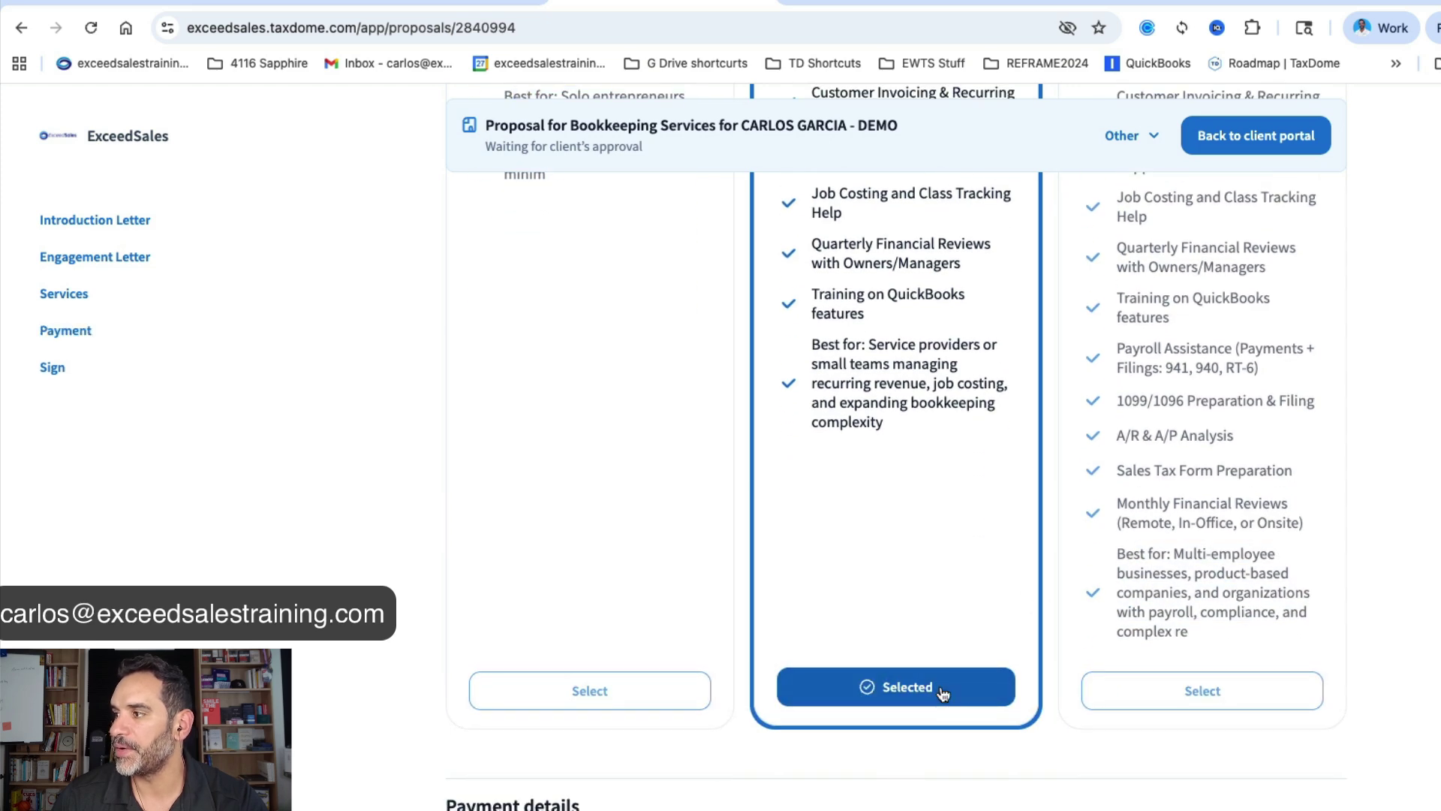
scroll(867, 563, down, 5)
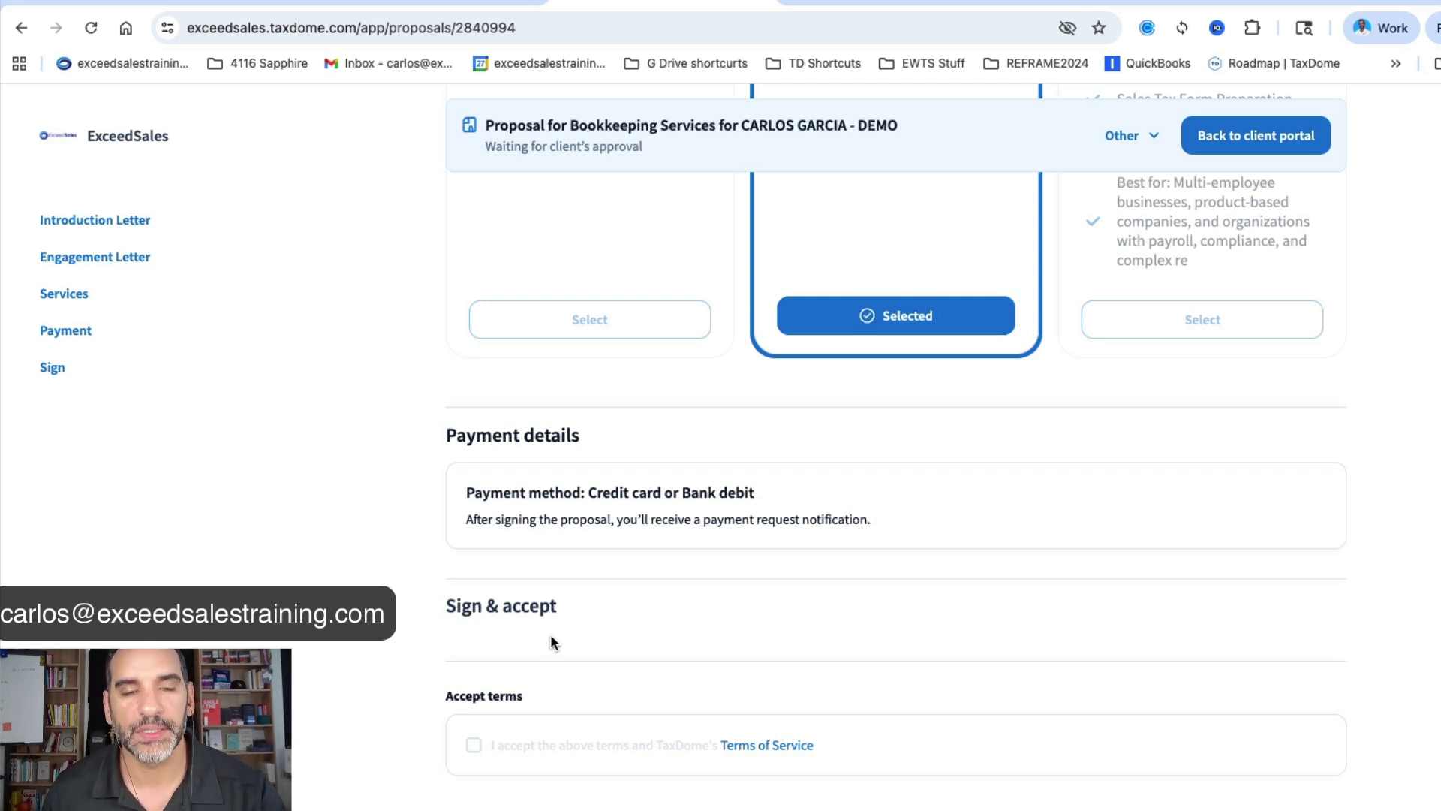
scroll(976, 508, up, 20)
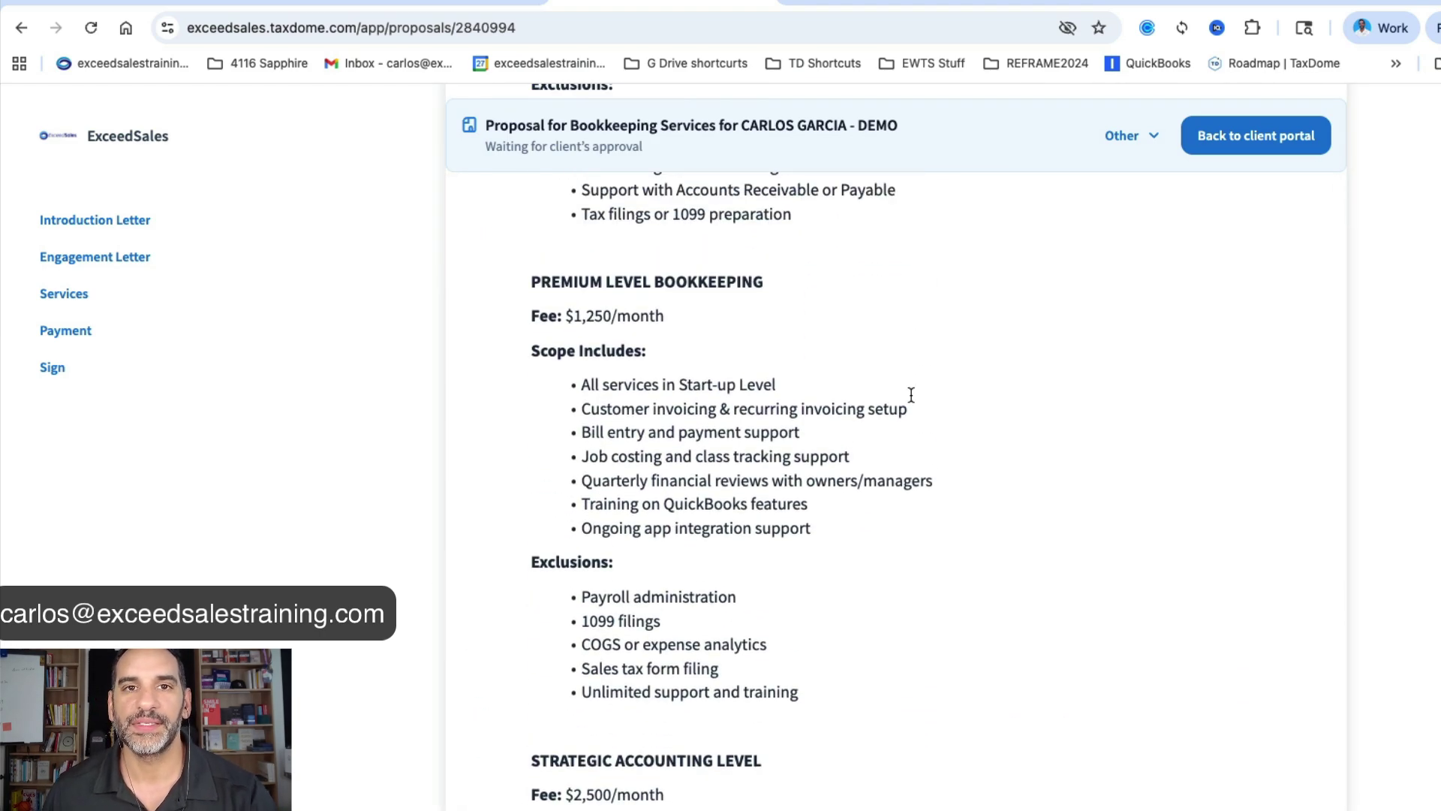
scroll(911, 395, up, 20)
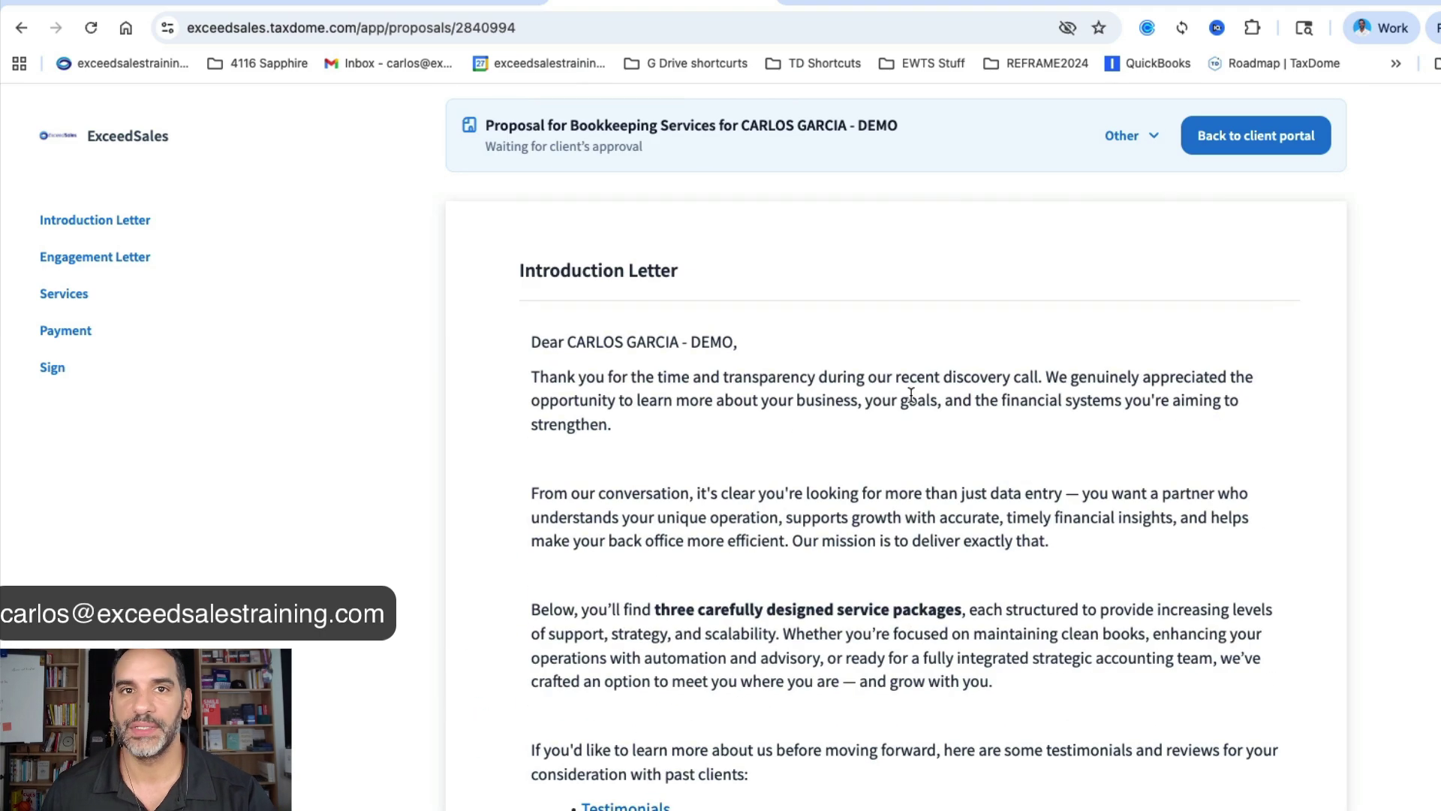